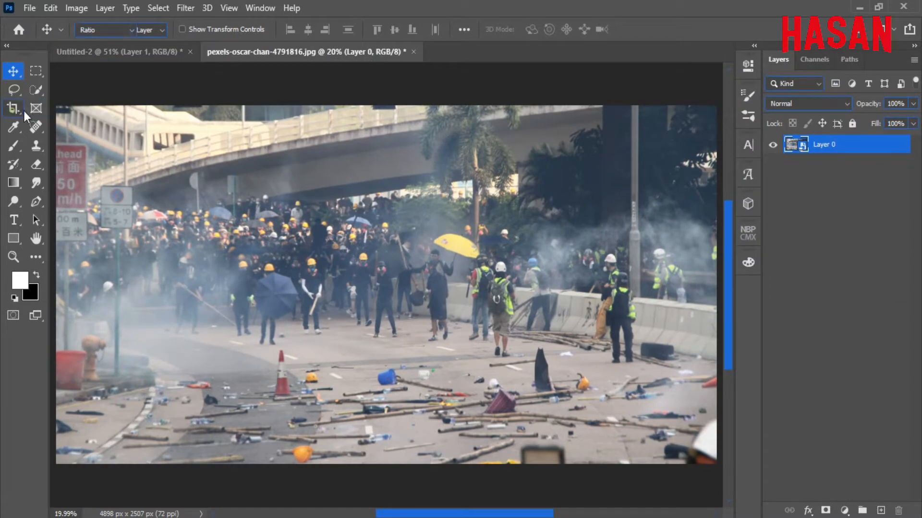
Crop the street protest photo from its edges to about 4498 × 2388 px
{"action": "left_click", "coordinate": [13, 108]}
{"action": "left_click_drag", "start_coordinate": [378, 106], "coordinate": [378, 112]}
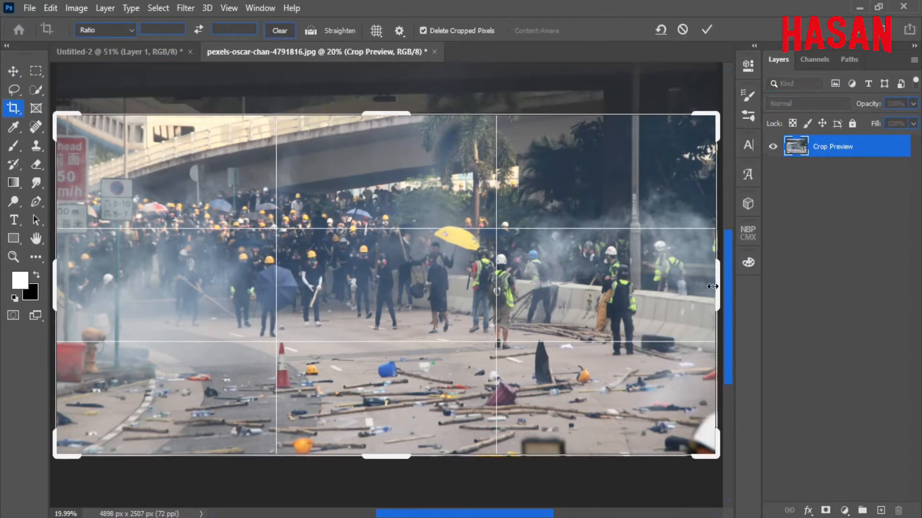
{"action": "left_click_drag", "start_coordinate": [54, 283], "coordinate": [79, 283]}
{"action": "left_click_drag", "start_coordinate": [378, 459], "coordinate": [384, 459]}
{"action": "key", "text": "Return"}
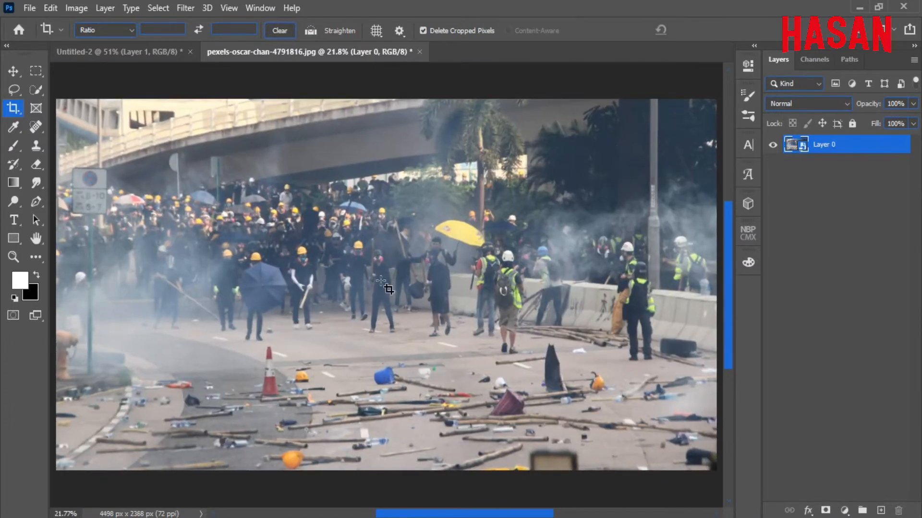
Copy the street protest photo into the Untitled-2 composition as a new layer above the cloudy sky
{"action": "left_click", "coordinate": [16, 72]}
{"action": "left_click_drag", "start_coordinate": [340, 51], "coordinate": [576, 43]}
{"action": "left_click_drag", "start_coordinate": [710, 172], "coordinate": [298, 283]}
{"action": "left_click_drag", "start_coordinate": [812, 45], "coordinate": [550, 71]}
{"action": "left_click", "coordinate": [781, 72]}
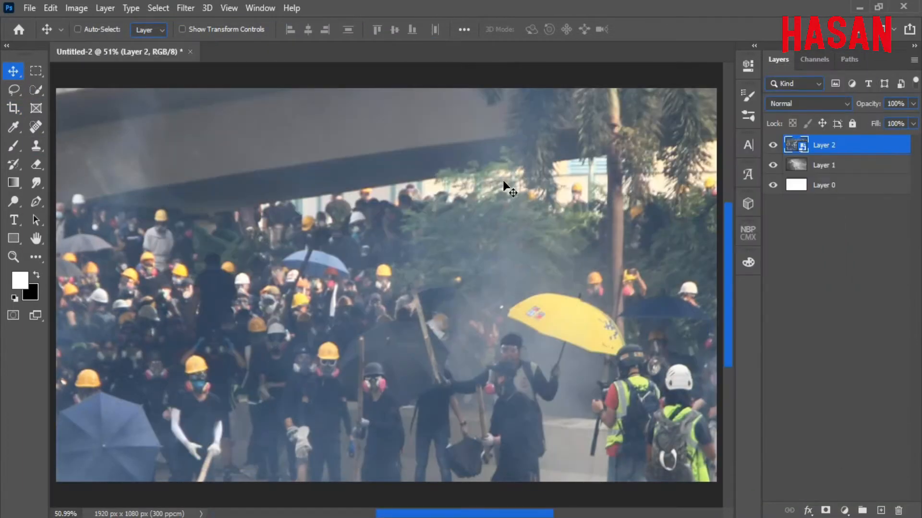
Scale the street photo layer to 3.70%, position it over the canvas, and lower its fill to 30%
{"action": "key", "text": "ctrl+t"}
{"action": "key", "text": "ctrl+0"}
{"action": "key", "text": "ctrl+minus"}
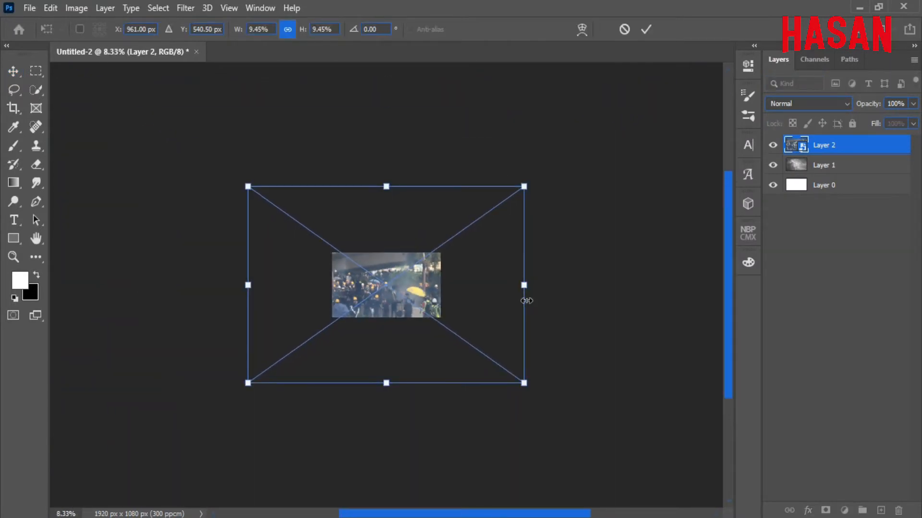
{"action": "left_click_drag", "start_coordinate": [526, 284], "coordinate": [444, 287]}
{"action": "key", "text": "ctrl+0"}
{"action": "left_click_drag", "start_coordinate": [522, 299], "coordinate": [522, 288]}
{"action": "left_click", "coordinate": [646, 29]}
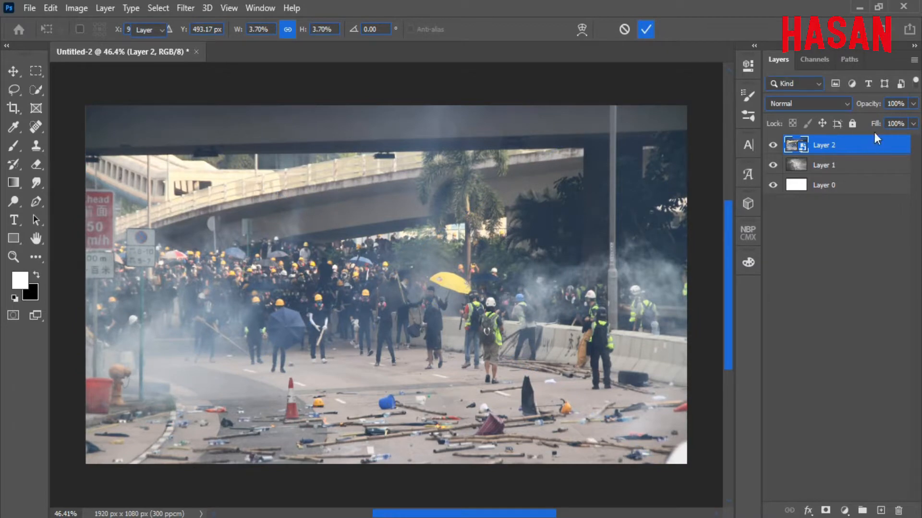
{"action": "left_click_drag", "start_coordinate": [874, 126], "coordinate": [824, 134]}
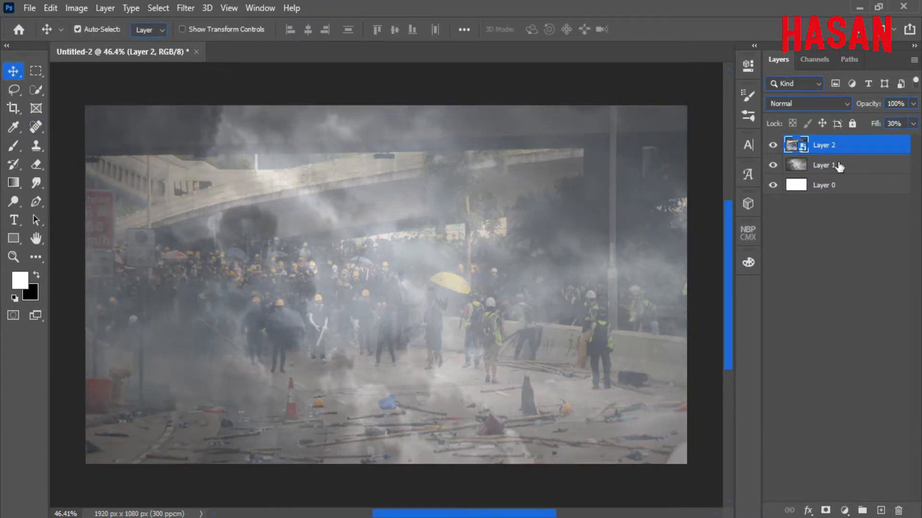
Stretch the street photo layer upward to 4.27% height so it covers the canvas, keeping its fill at 30%
{"action": "key", "text": "ctrl+t"}
{"action": "key", "text": "ctrl+minus"}
{"action": "key", "text": "ctrl+minus"}
{"action": "left_click_drag", "start_coordinate": [386, 160], "coordinate": [384, 125]}
{"action": "key", "text": "Return"}
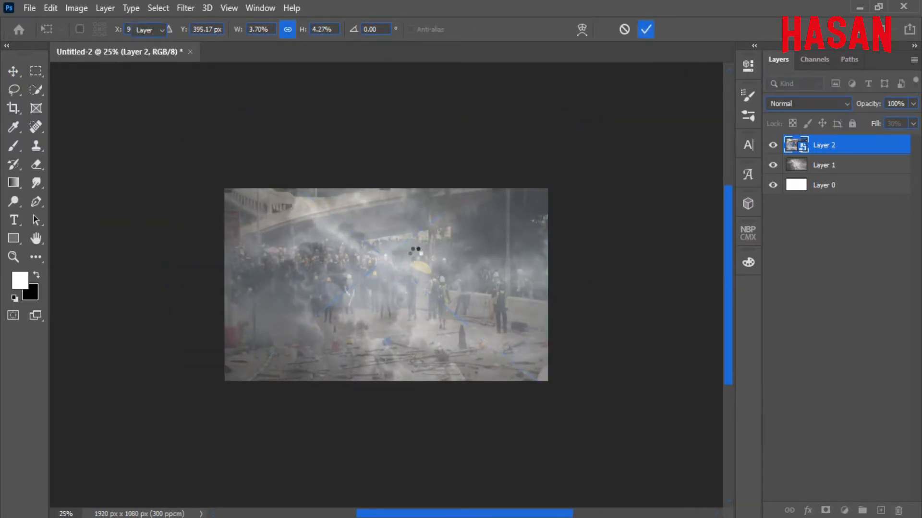
{"action": "key", "text": "ctrl+0"}
{"action": "left_click_drag", "start_coordinate": [863, 123], "coordinate": [864, 125]}
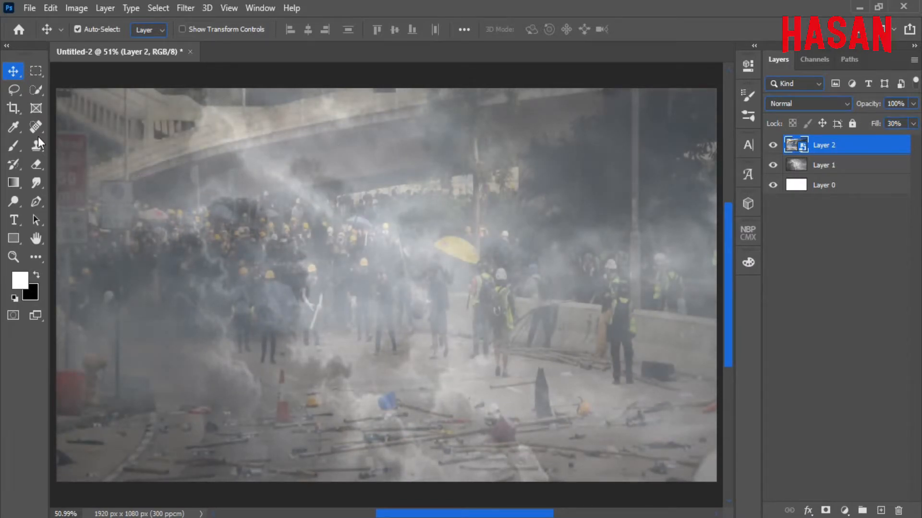
Add a layer mask to the street photo and fade its upper part with a vertical black-to-transparent linear gradient
{"action": "key", "text": "ctrl"}
{"action": "key", "text": "ctrl+minus"}
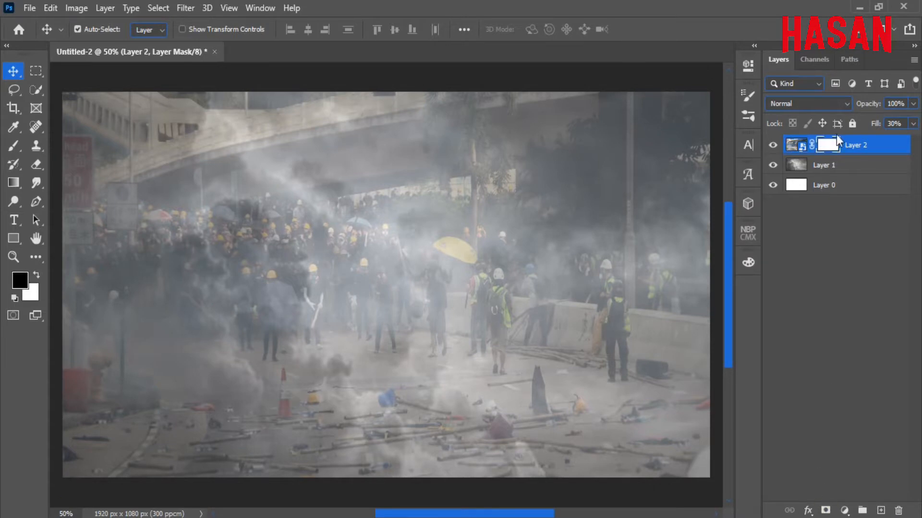
{"action": "left_click", "coordinate": [13, 145]}
{"action": "left_click_drag", "start_coordinate": [495, 323], "coordinate": [457, 241]}
{"action": "left_click_drag", "start_coordinate": [457, 241], "coordinate": [366, 278]}
{"action": "key", "text": "g"}
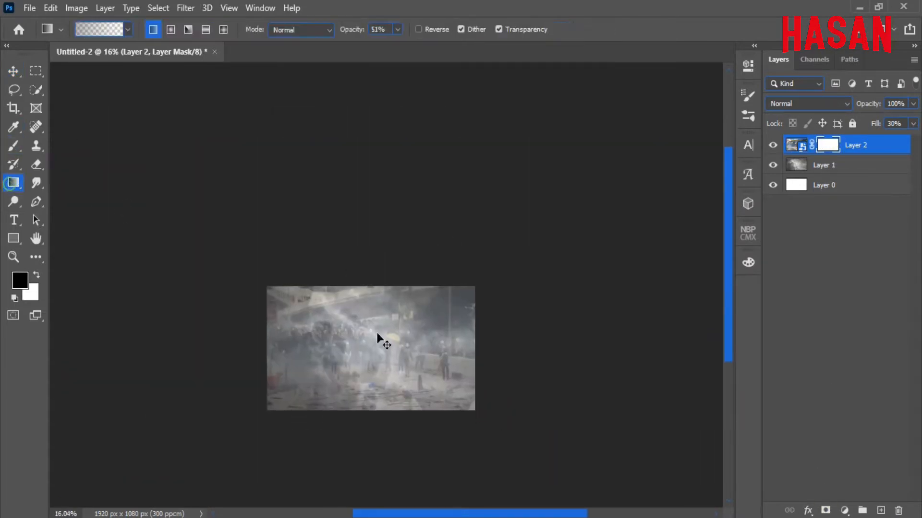
{"action": "left_click_drag", "start_coordinate": [360, 333], "coordinate": [397, 343]}
{"action": "left_click_drag", "start_coordinate": [398, 343], "coordinate": [448, 317]}
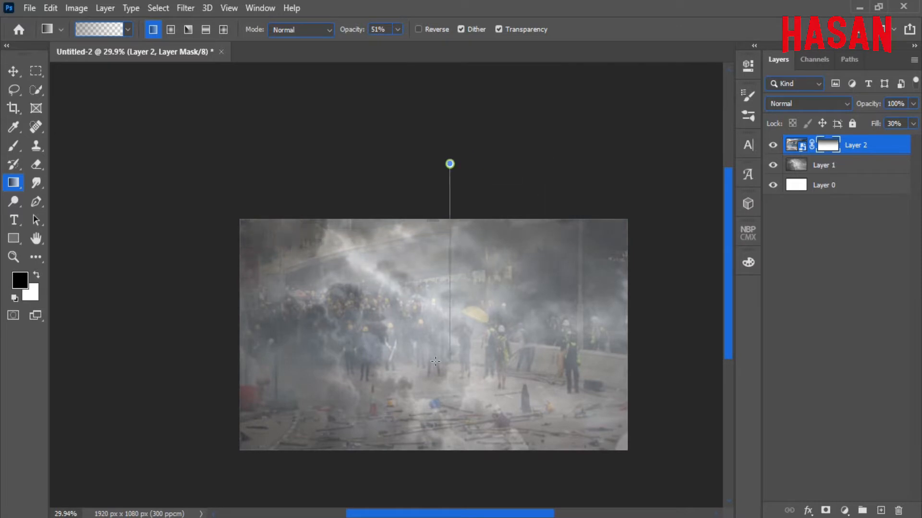
{"action": "key", "text": "ctrl+0"}
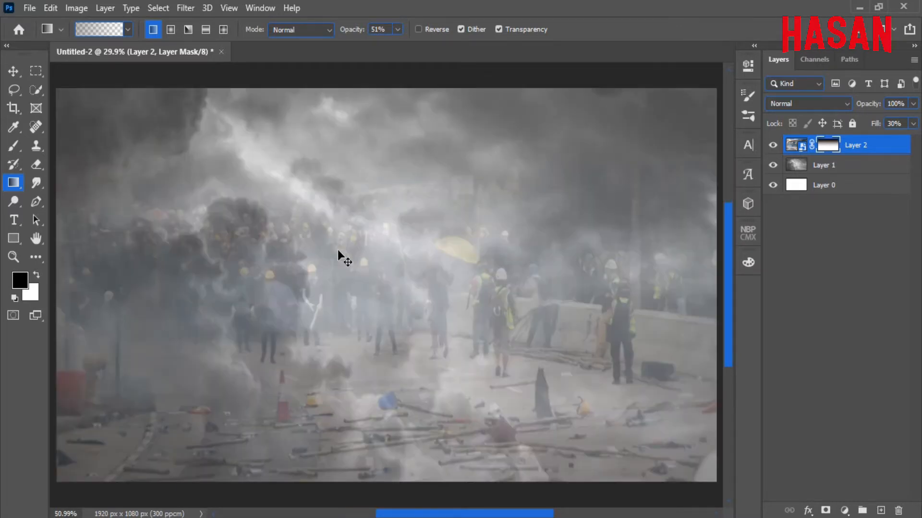
{"action": "key", "text": "v"}
Bring up the rocky peaks image and dock it as a tab beside the composition
{"action": "mouse_move", "coordinate": [144, 517]}
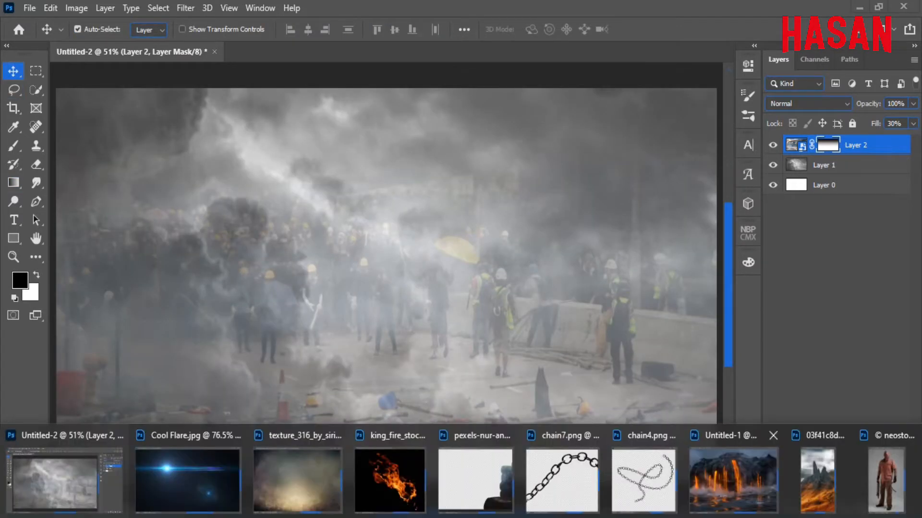
{"action": "left_click", "coordinate": [818, 483]}
{"action": "left_click_drag", "start_coordinate": [387, 75], "coordinate": [419, 52]}
{"action": "scroll", "coordinate": [419, 221], "scroll_direction": "up", "scroll_amount": 5}
{"action": "left_click_drag", "start_coordinate": [418, 220], "coordinate": [443, 269]}
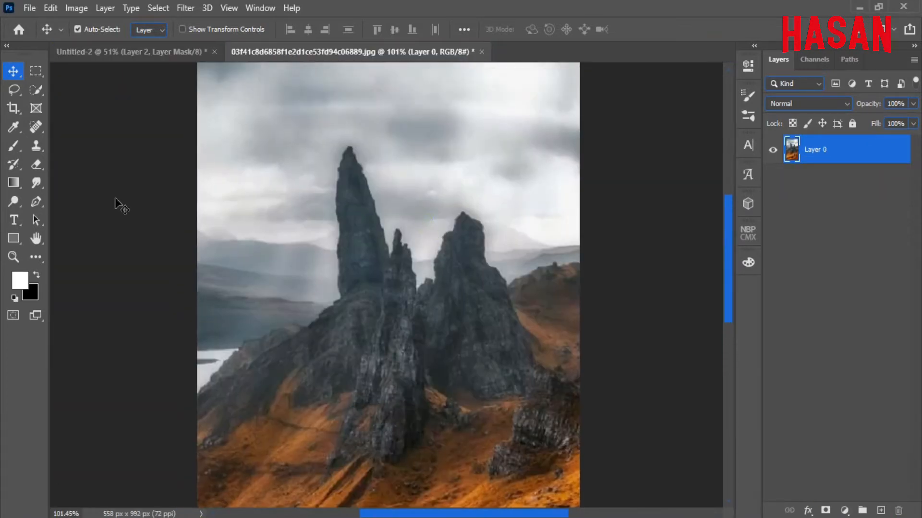
Select the dark rock spires and the slopes around them with the Quick Selection tool
{"action": "left_click", "coordinate": [38, 88]}
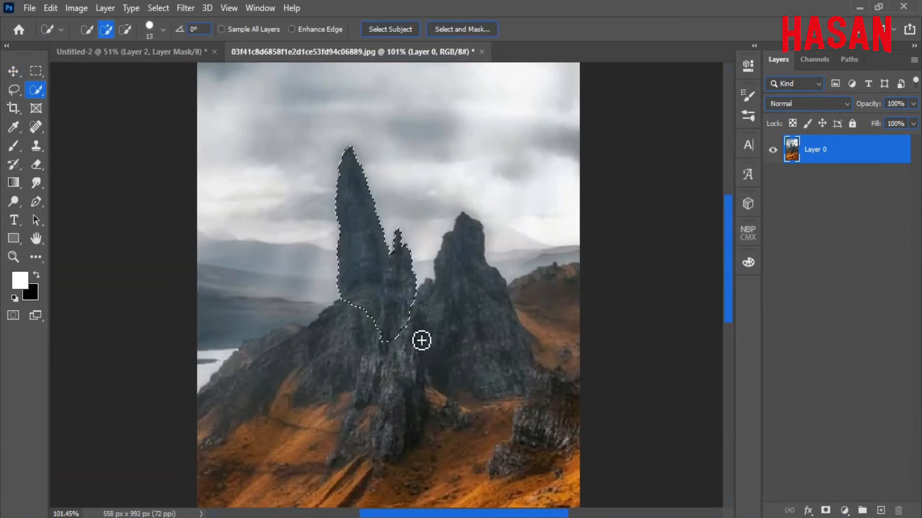
{"action": "mouse_move", "coordinate": [503, 362]}
{"action": "left_mouse_down"}
{"action": "mouse_move", "coordinate": [246, 391]}
{"action": "mouse_move", "coordinate": [549, 341]}
{"action": "mouse_move", "coordinate": [558, 365]}
{"action": "left_mouse_up"}
{"action": "key", "text": "alt"}
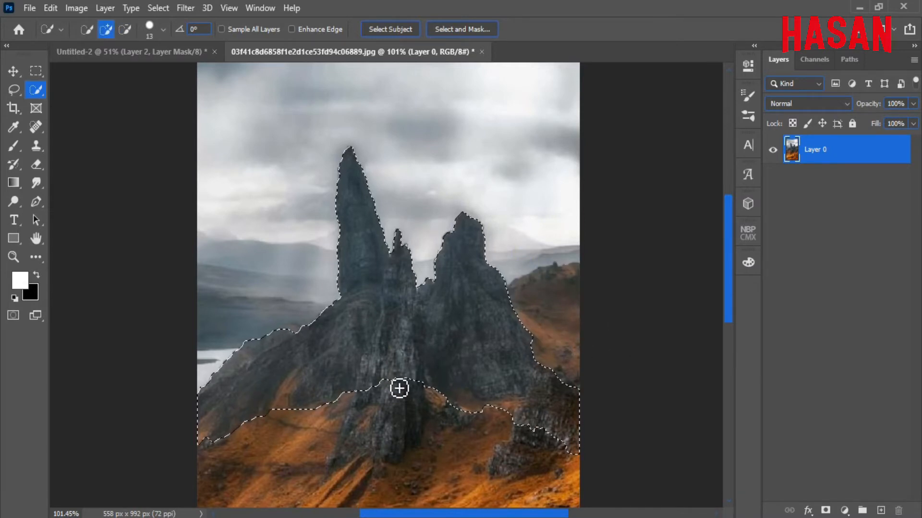
{"action": "mouse_move", "coordinate": [399, 389]}
{"action": "left_mouse_down"}
{"action": "mouse_move", "coordinate": [398, 417]}
{"action": "mouse_move", "coordinate": [406, 396]}
{"action": "left_mouse_up"}
{"action": "scroll", "coordinate": [398, 417], "scroll_direction": "down", "scroll_amount": 3}
{"action": "scroll", "coordinate": [403, 399], "scroll_direction": "up", "scroll_amount": 2}
Subtract the orange grassy slope at the lower left of the rocks from the selection with the Lasso tool
{"action": "left_click", "coordinate": [14, 90]}
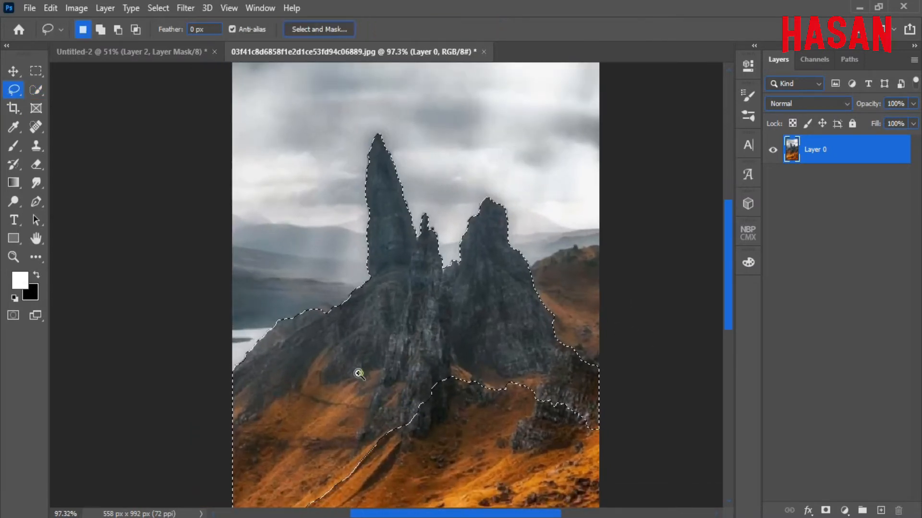
{"action": "scroll", "coordinate": [355, 373], "scroll_direction": "down", "scroll_amount": 3}
{"action": "left_click_drag", "start_coordinate": [346, 368], "coordinate": [355, 345]}
{"action": "scroll", "coordinate": [354, 346], "scroll_direction": "up", "scroll_amount": 2}
{"action": "key", "text": "alt"}
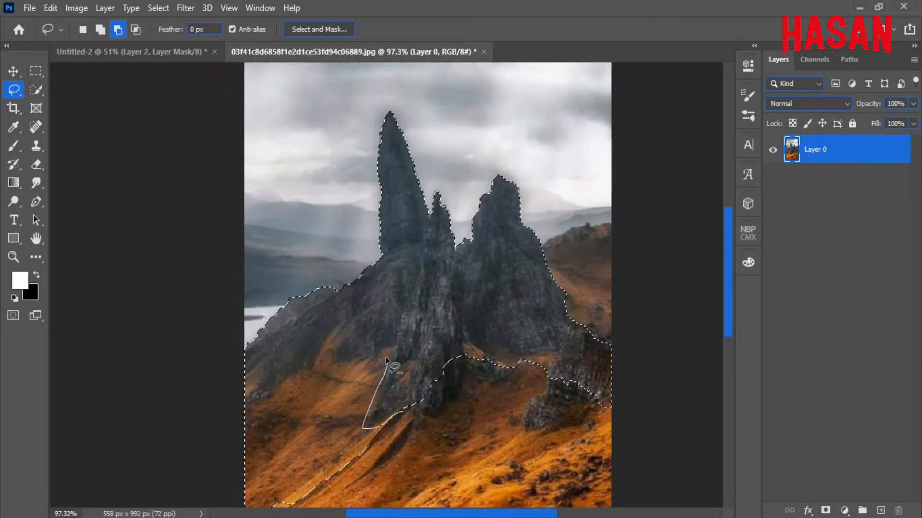
{"action": "mouse_move", "coordinate": [307, 507]}
{"action": "left_mouse_down", "text": "alt"}
{"action": "mouse_move", "coordinate": [441, 421]}
{"action": "mouse_move", "coordinate": [387, 440]}
{"action": "left_mouse_up", "text": "alt"}
Add the dark boulder at the lower right of the rocks to the selection with the Lasso tool
{"action": "scroll", "coordinate": [424, 438], "scroll_direction": "down", "scroll_amount": 4}
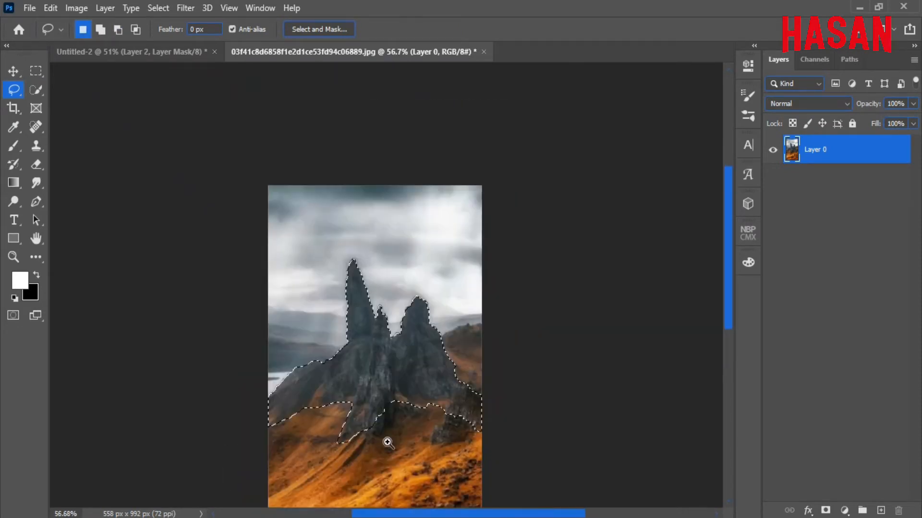
{"action": "scroll", "coordinate": [386, 440], "scroll_direction": "up", "scroll_amount": 6}
{"action": "mouse_move", "coordinate": [489, 394]}
{"action": "left_mouse_down"}
{"action": "mouse_move", "coordinate": [441, 430]}
{"action": "mouse_move", "coordinate": [488, 372]}
{"action": "mouse_move", "coordinate": [473, 394]}
{"action": "left_mouse_up"}
{"action": "key", "text": "shift"}
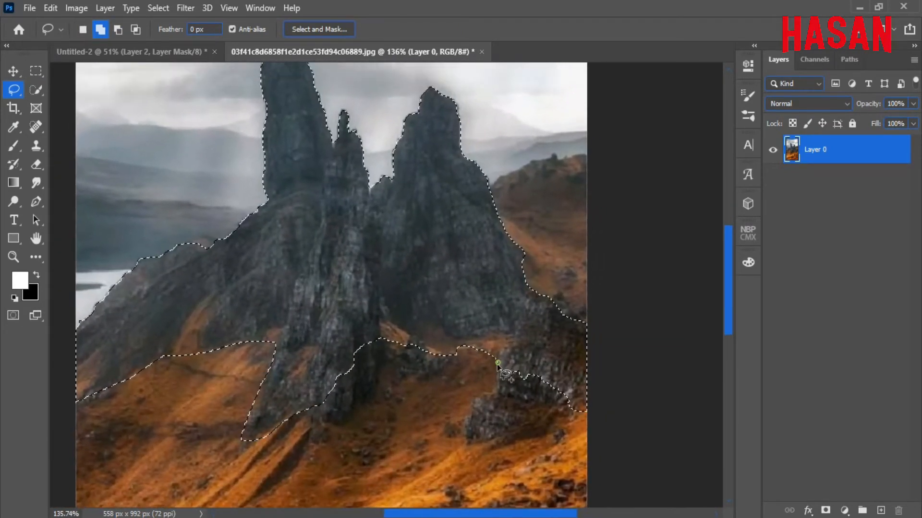
{"action": "left_click_drag", "start_coordinate": [553, 409], "coordinate": [595, 412]}
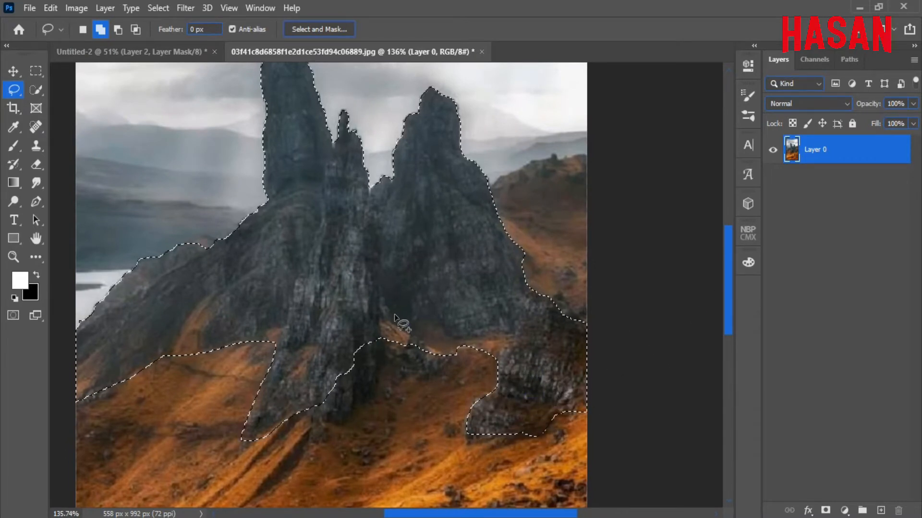
Copy the selected rocks into the Untitled-2 composition, minimize the source image, and convert the new layer to a smart object
{"action": "left_click", "coordinate": [10, 72]}
{"action": "left_click_drag", "start_coordinate": [356, 53], "coordinate": [583, 55]}
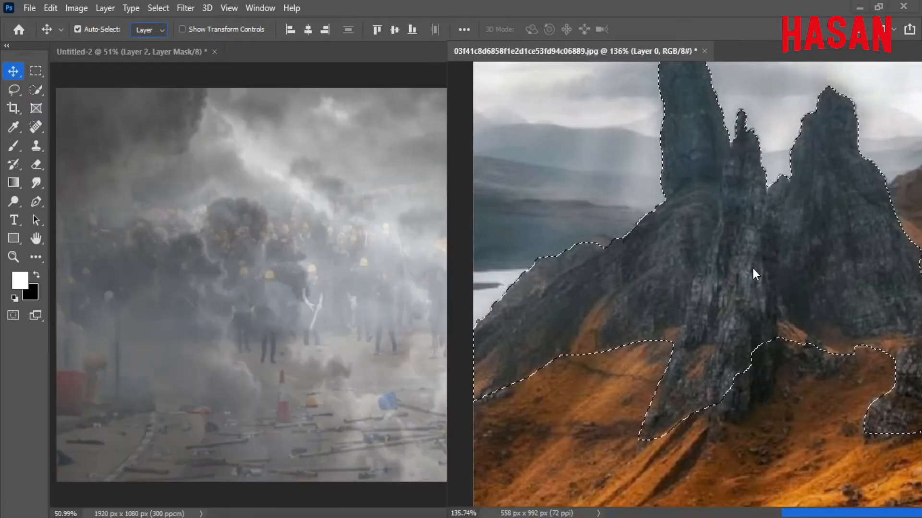
{"action": "left_click_drag", "start_coordinate": [752, 269], "coordinate": [319, 277]}
{"action": "left_click_drag", "start_coordinate": [864, 53], "coordinate": [571, 94]}
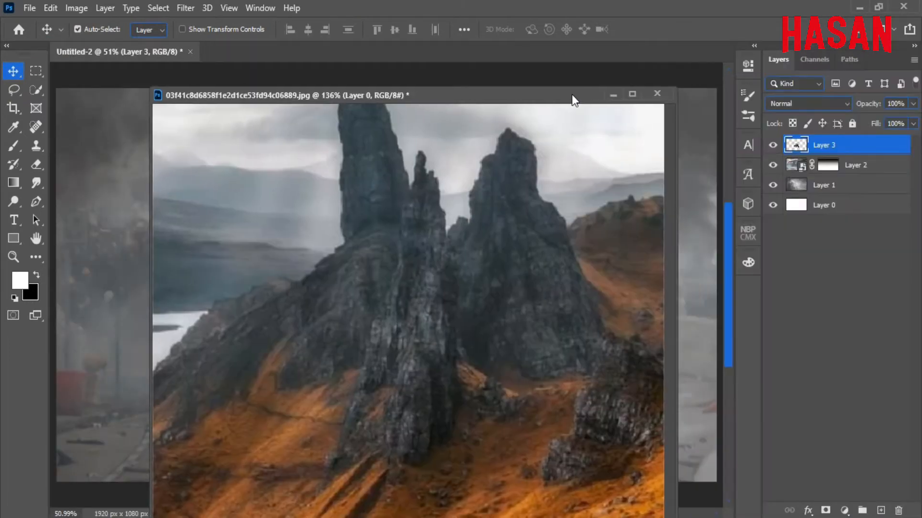
{"action": "left_click", "coordinate": [615, 95]}
{"action": "right_click", "coordinate": [871, 147]}
{"action": "left_click", "coordinate": [743, 197]}
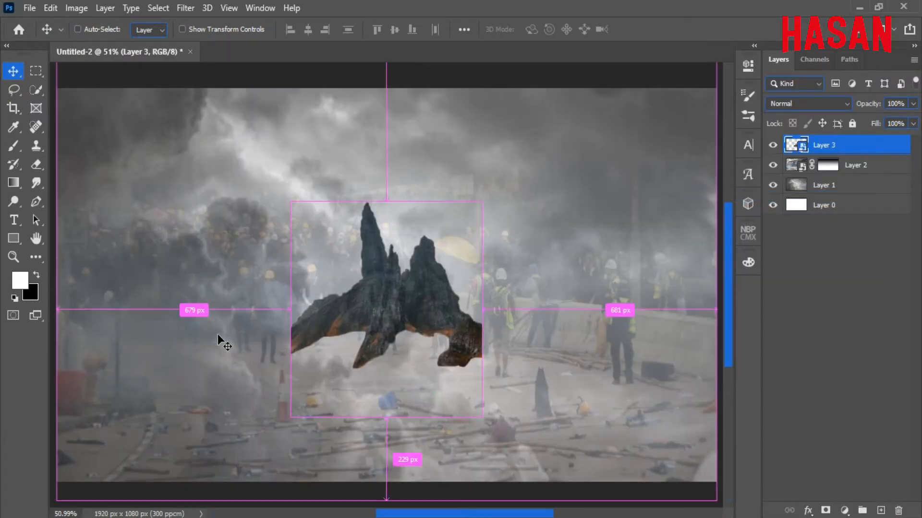
Transform the rocks to 154.62% width and 164.38% height, rotate them 5.18°, and place them in the canvas's lower-right corner
{"action": "key", "text": "ctrl+t"}
{"action": "scroll", "coordinate": [446, 404], "scroll_direction": "down", "scroll_amount": 3}
{"action": "left_click_drag", "start_coordinate": [435, 330], "coordinate": [579, 386]}
{"action": "left_click_drag", "start_coordinate": [614, 398], "coordinate": [653, 397]}
{"action": "left_click_drag", "start_coordinate": [598, 384], "coordinate": [615, 388]}
{"action": "left_click_drag", "start_coordinate": [674, 274], "coordinate": [698, 292]}
{"action": "scroll", "coordinate": [601, 377], "scroll_direction": "down", "scroll_amount": 2}
{"action": "left_click_drag", "start_coordinate": [544, 483], "coordinate": [577, 403]}
{"action": "mouse_move", "coordinate": [635, 279]}
{"action": "left_mouse_down"}
{"action": "mouse_move", "coordinate": [656, 270]}
{"action": "mouse_move", "coordinate": [648, 274]}
{"action": "left_mouse_up"}
{"action": "left_click_drag", "start_coordinate": [700, 169], "coordinate": [700, 139]}
{"action": "left_click", "coordinate": [646, 29]}
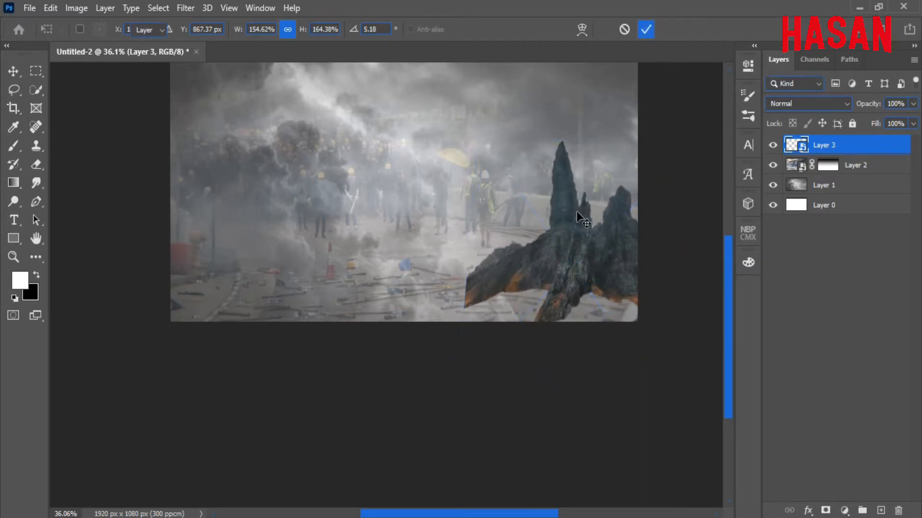
Mask the rocks' base into the ground with a soft black brush of size 190, and reduce the layer's fill
{"action": "scroll", "coordinate": [577, 211], "scroll_direction": "up", "scroll_amount": 2}
{"action": "scroll", "coordinate": [549, 350], "scroll_direction": "down", "scroll_amount": 1}
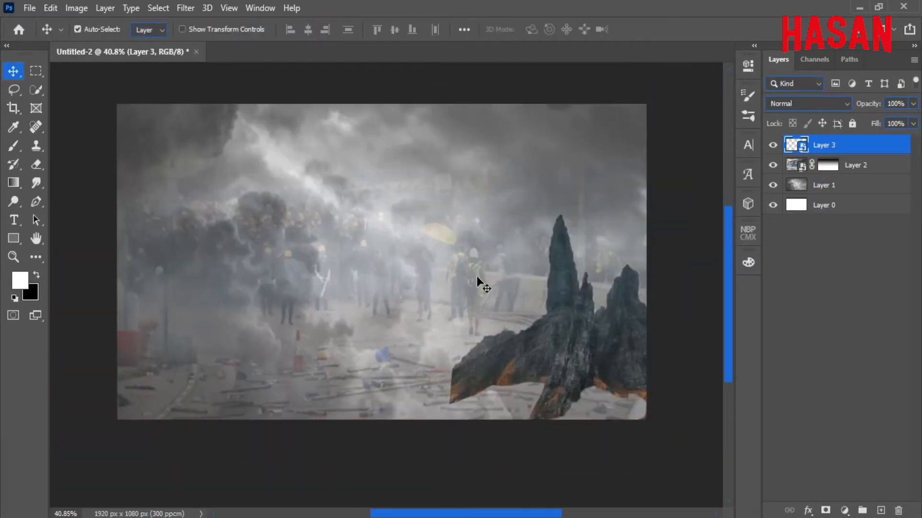
{"action": "left_click", "coordinate": [14, 146]}
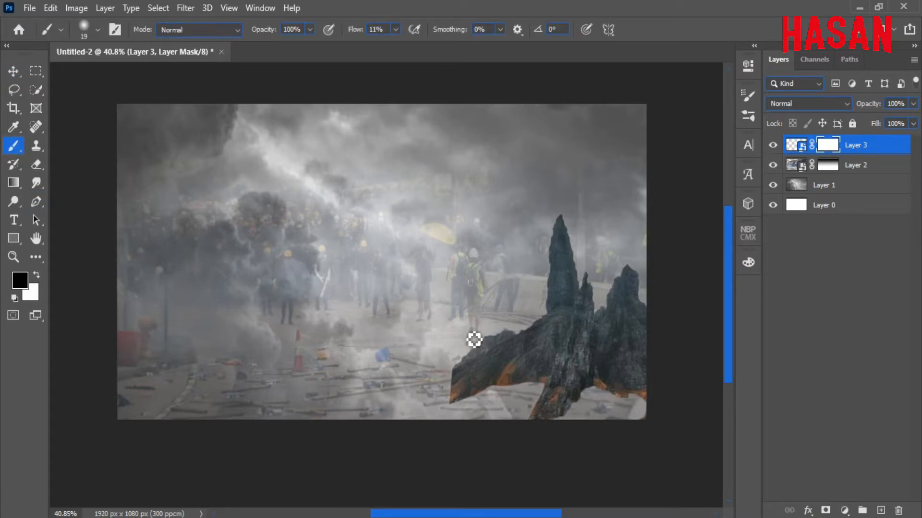
{"action": "left_click_drag", "start_coordinate": [386, 407], "coordinate": [348, 395]}
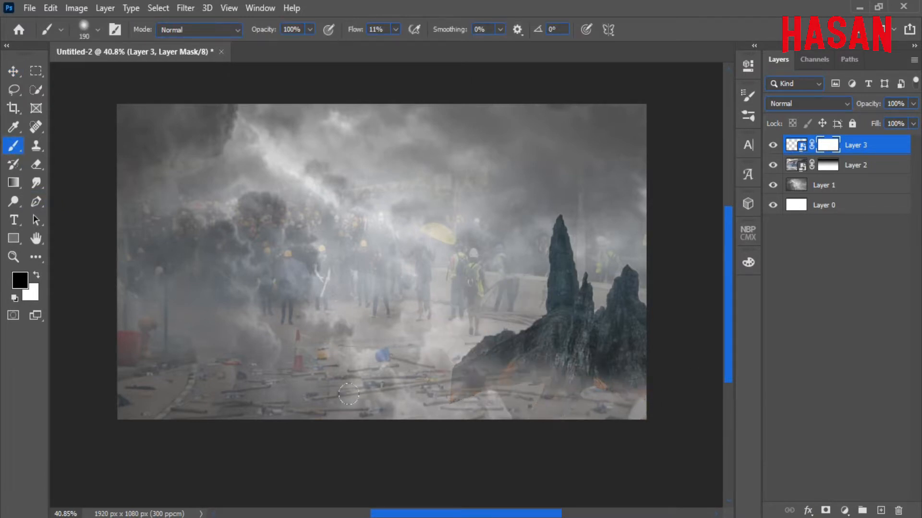
{"action": "key", "text": "v"}
{"action": "left_click_drag", "start_coordinate": [873, 124], "coordinate": [836, 130]}
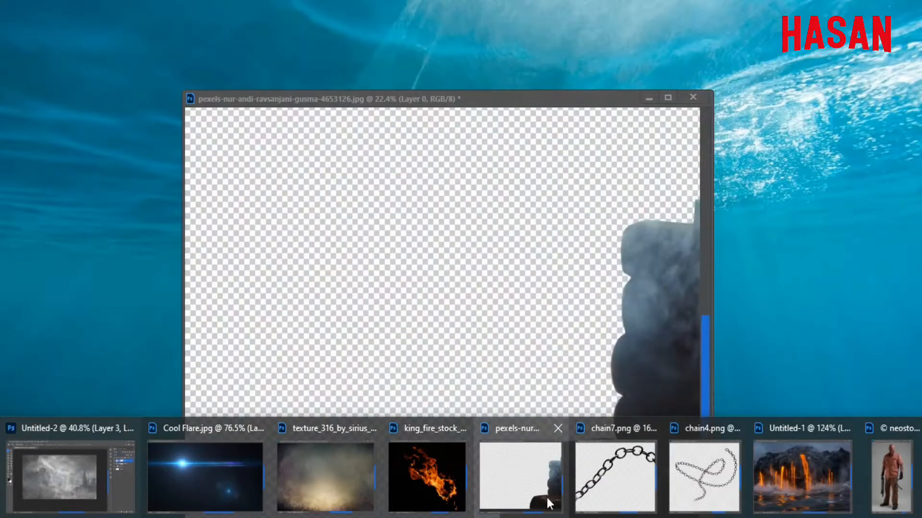
Copy the stacked-stone cut-out into the composition, scale it down to 4.29%, and flip it horizontally
{"action": "left_click", "coordinate": [546, 497]}
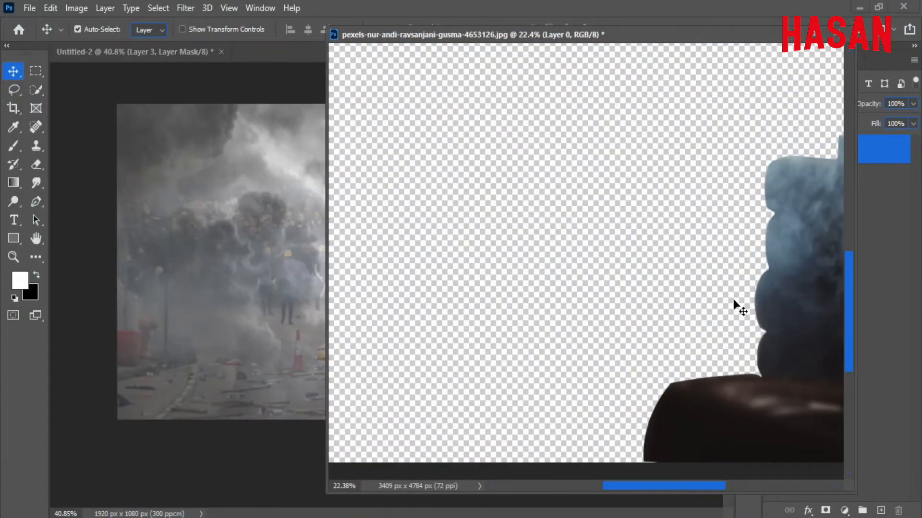
{"action": "left_click_drag", "start_coordinate": [735, 305], "coordinate": [223, 267]}
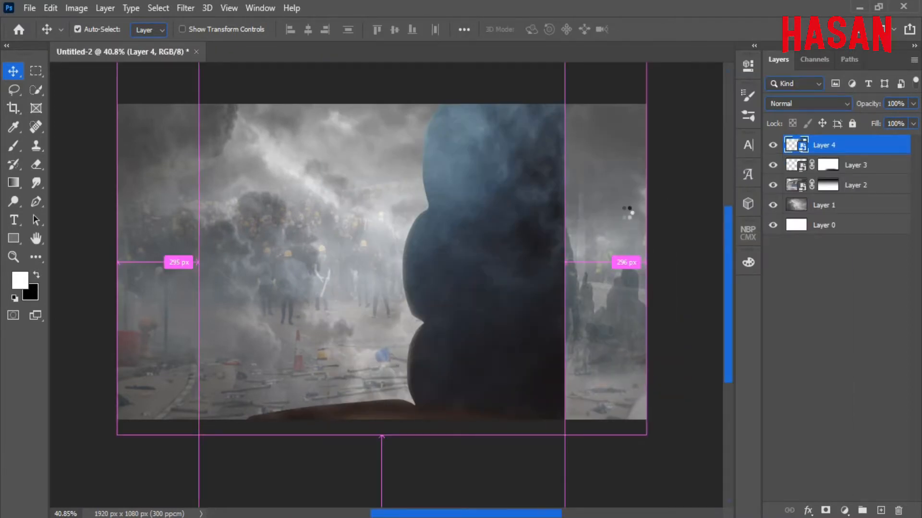
{"action": "key", "text": "ctrl+t"}
{"action": "left_click_drag", "start_coordinate": [566, 263], "coordinate": [467, 262]}
{"action": "right_click", "coordinate": [432, 261]}
{"action": "left_click", "coordinate": [491, 488]}
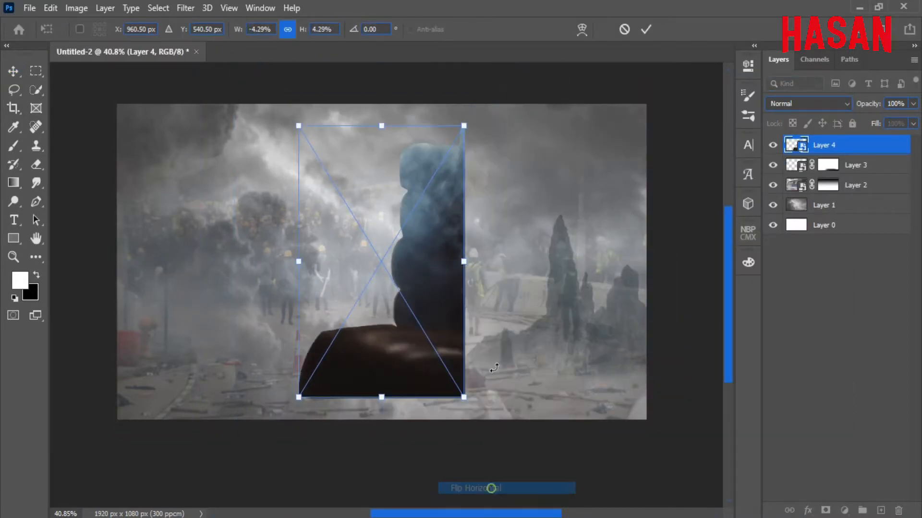
Place the stone stack in the canvas's lower-left corner at about 409 × 881 px and lower its fill to 61%
{"action": "left_click_drag", "start_coordinate": [384, 329], "coordinate": [192, 349]}
{"action": "scroll", "coordinate": [281, 318], "scroll_direction": "up", "scroll_amount": 2}
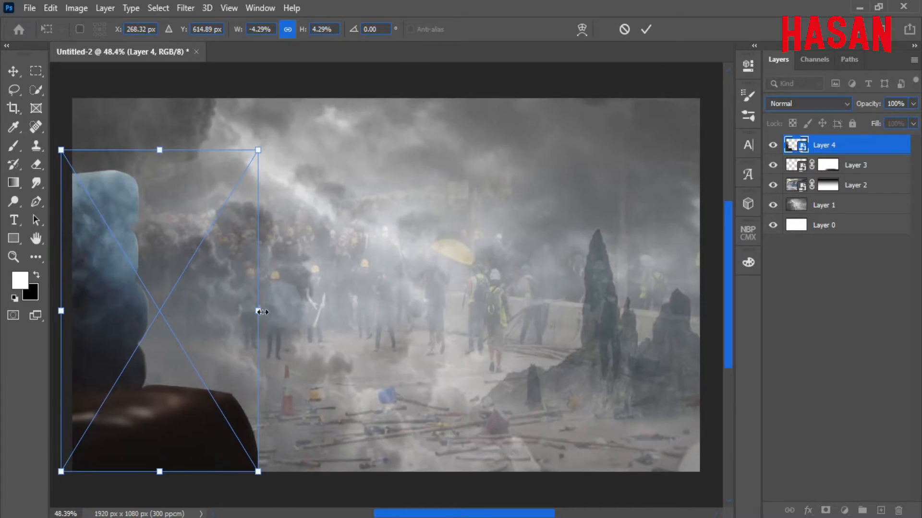
{"action": "left_click_drag", "start_coordinate": [262, 313], "coordinate": [229, 316]}
{"action": "left_click_drag", "start_coordinate": [163, 349], "coordinate": [127, 400]}
{"action": "left_click_drag", "start_coordinate": [116, 254], "coordinate": [112, 168]}
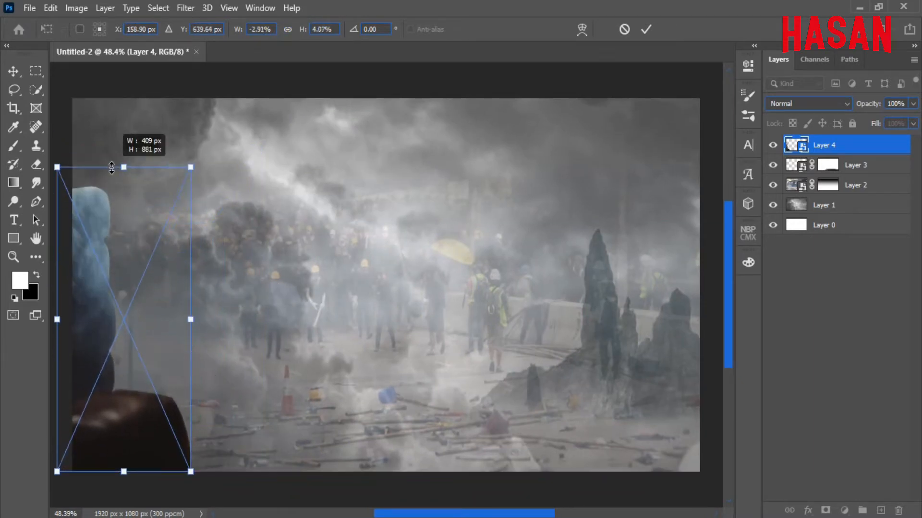
{"action": "key", "text": "Return"}
{"action": "left_click_drag", "start_coordinate": [862, 125], "coordinate": [858, 126]}
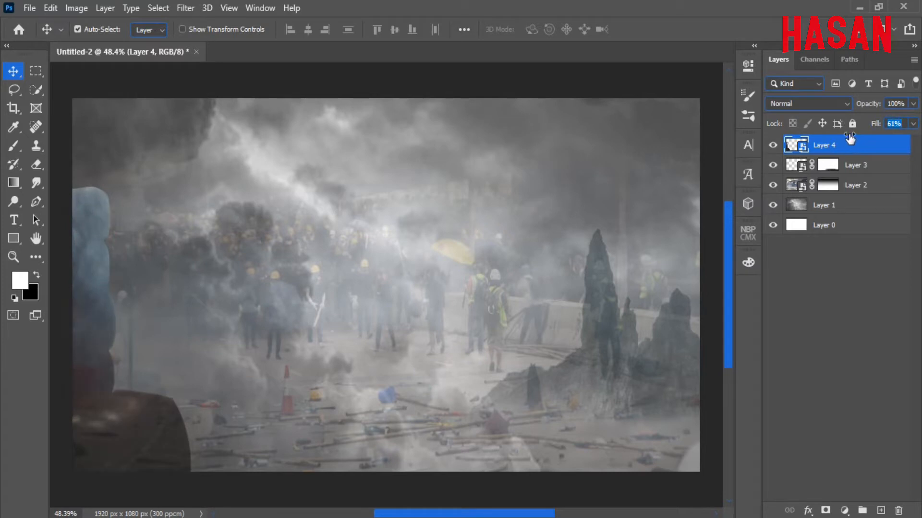
Bring up the lava cliff photo and select the rock and water below the sky with Quick Selection
{"action": "scroll", "coordinate": [405, 261], "scroll_direction": "up", "scroll_amount": 1}
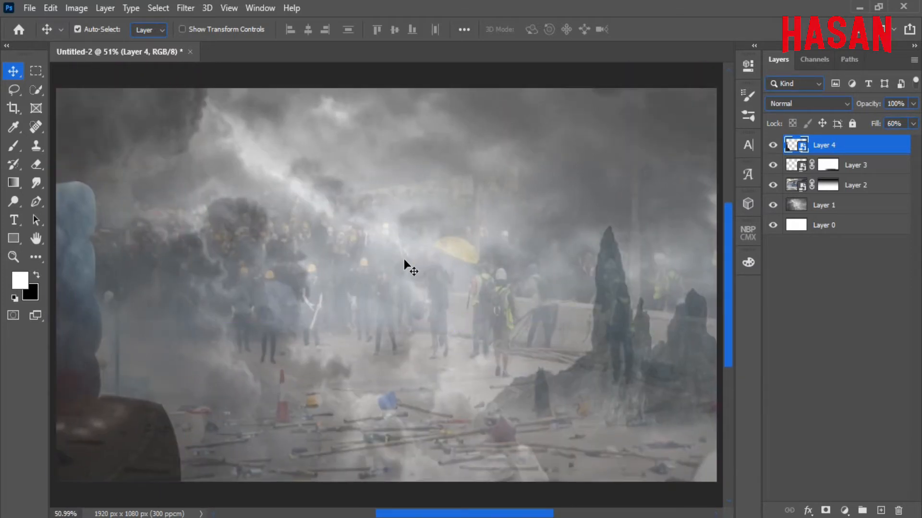
{"action": "mouse_move", "coordinate": [480, 517]}
{"action": "left_click", "coordinate": [797, 476]}
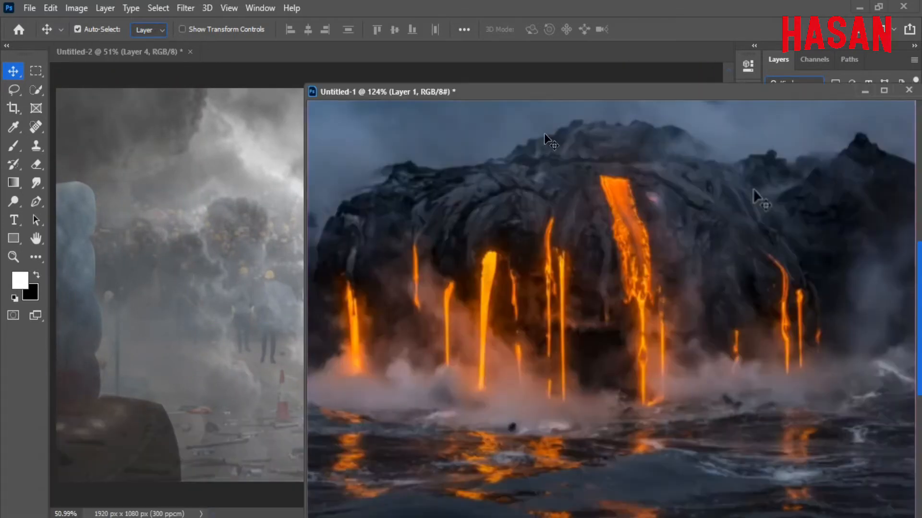
{"action": "left_click_drag", "start_coordinate": [533, 92], "coordinate": [432, 53]}
{"action": "left_click", "coordinate": [36, 90]}
{"action": "left_click_drag", "start_coordinate": [331, 204], "coordinate": [467, 237]}
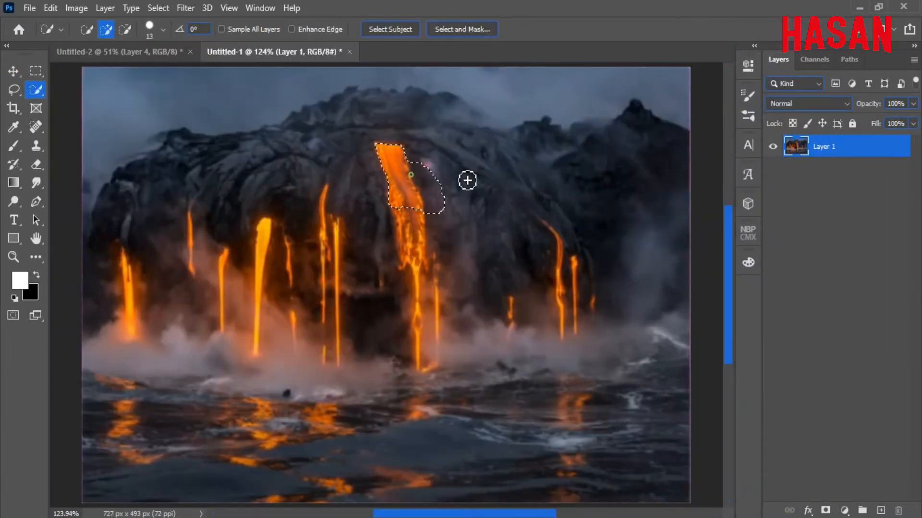
{"action": "left_click_drag", "start_coordinate": [467, 180], "coordinate": [633, 205]}
{"action": "left_click_drag", "start_coordinate": [344, 231], "coordinate": [330, 238]}
{"action": "mouse_move", "coordinate": [488, 72]}
{"action": "left_mouse_down"}
{"action": "mouse_move", "coordinate": [545, 107]}
{"action": "mouse_move", "coordinate": [376, 124]}
{"action": "mouse_move", "coordinate": [176, 103]}
{"action": "left_mouse_up"}
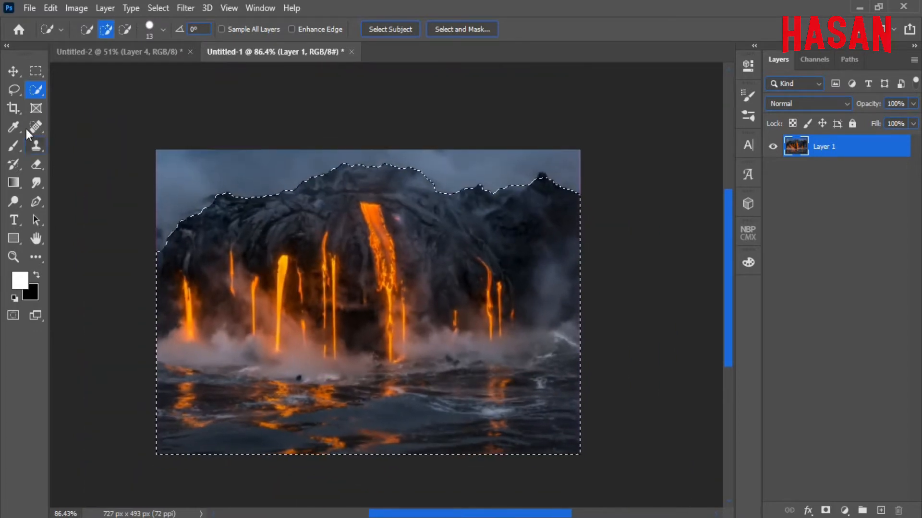
Subtract the water from the selection with the Rectangular Marquee and copy the selected lava rock into the smoky composition
{"action": "left_click", "coordinate": [36, 71]}
{"action": "left_click_drag", "start_coordinate": [157, 379], "coordinate": [583, 461]}
{"action": "left_click", "coordinate": [13, 71]}
{"action": "left_click_drag", "start_coordinate": [287, 51], "coordinate": [532, 72]}
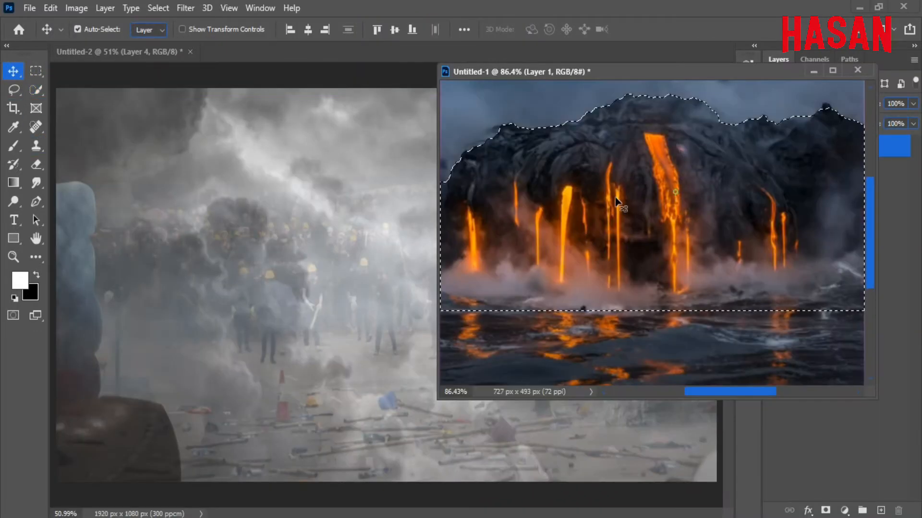
{"action": "left_click_drag", "start_coordinate": [703, 234], "coordinate": [485, 307]}
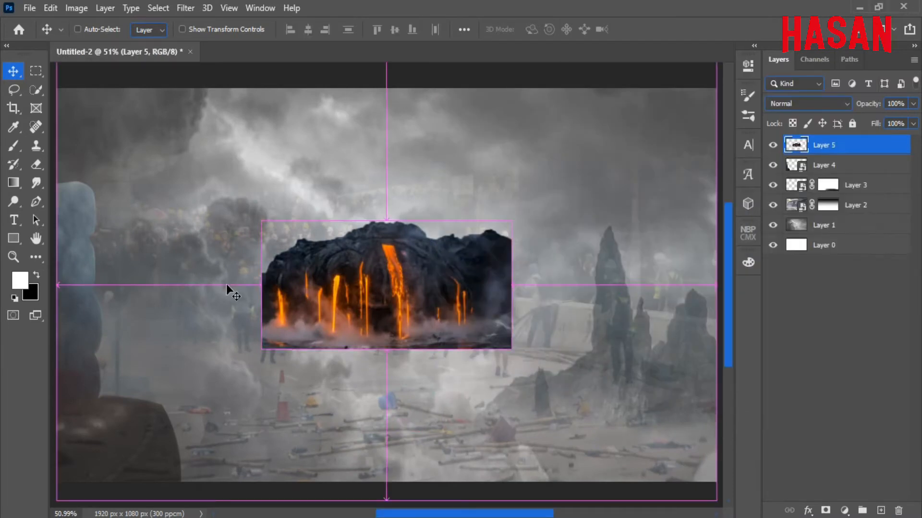
Scale down the lava rock and place it in the canvas's lower-right corner
{"action": "key", "text": "ctrl+t"}
{"action": "left_click_drag", "start_coordinate": [261, 221], "coordinate": [349, 267]}
{"action": "left_click_drag", "start_coordinate": [467, 343], "coordinate": [643, 470]}
{"action": "left_click", "coordinate": [668, 29]}
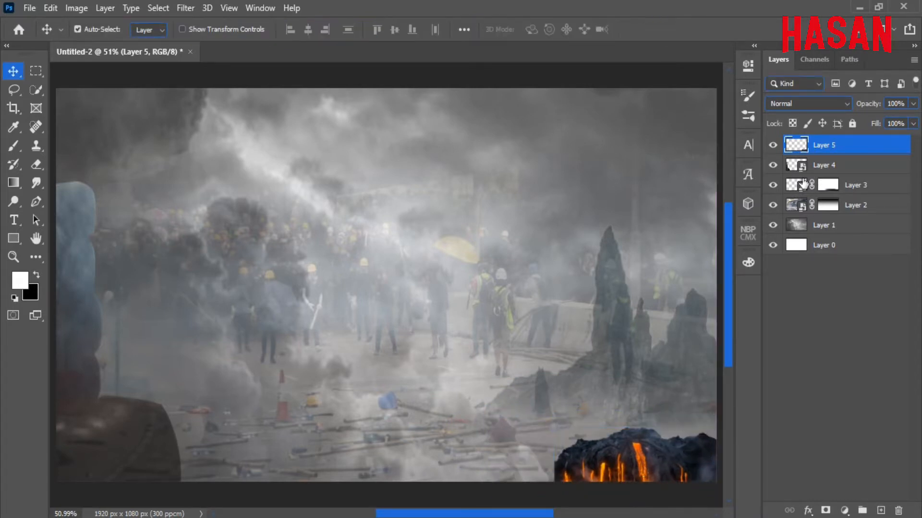
Duplicate the lava rock layer and place the copy, as a smart object, at the canvas's lower centre
{"action": "right_click", "coordinate": [852, 146]}
{"action": "left_click", "coordinate": [701, 78]}
{"action": "key", "text": "Return"}
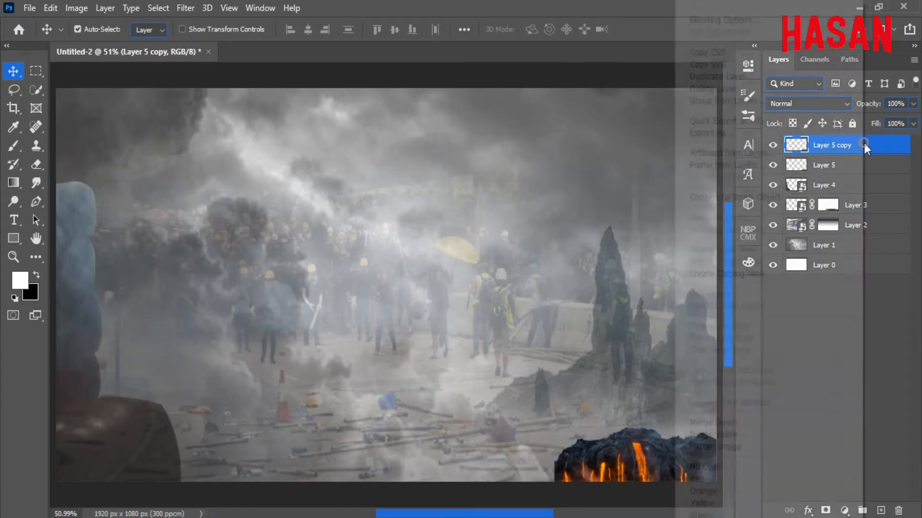
{"action": "left_click_drag", "start_coordinate": [638, 456], "coordinate": [397, 445]}
Mask the centre lava rock's hard edges with a soft black brush of size 190 at 11% flow
{"action": "left_click", "coordinate": [825, 510]}
{"action": "key", "text": "x"}
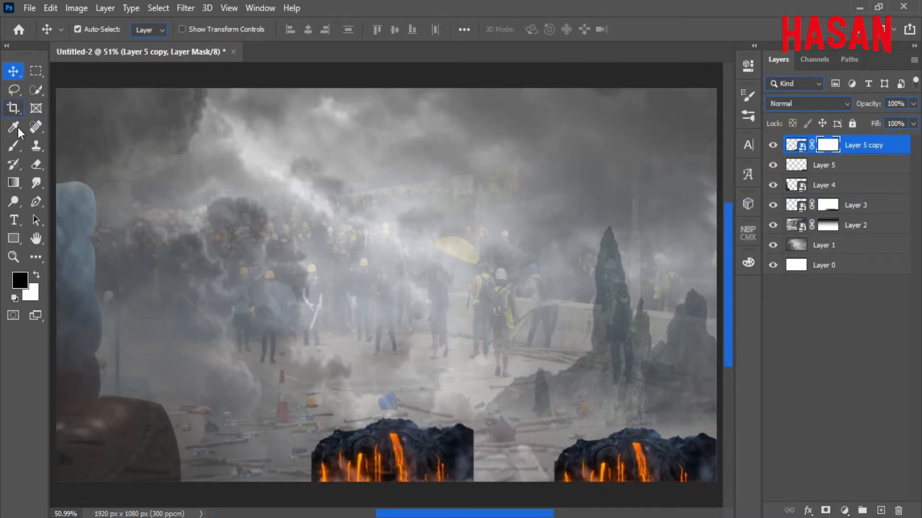
{"action": "left_click", "coordinate": [14, 145]}
{"action": "scroll", "coordinate": [413, 288], "scroll_direction": "down", "scroll_amount": 4}
{"action": "left_click_drag", "start_coordinate": [436, 321], "coordinate": [390, 283]}
{"action": "scroll", "coordinate": [389, 283], "scroll_direction": "up", "scroll_amount": 4}
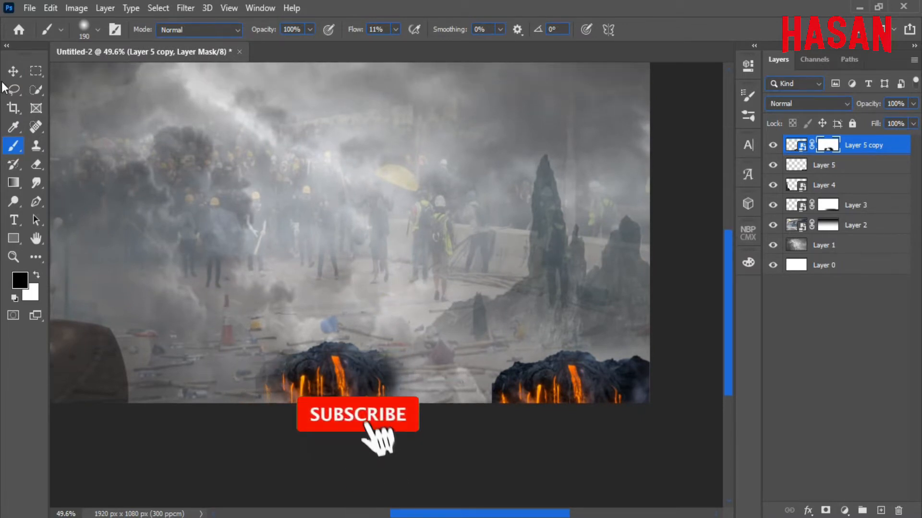
Set the lower-right lava rock to 89% opacity and 87% fill, and the centre copy to 90% fill
{"action": "key", "text": "v"}
{"action": "left_click", "coordinate": [840, 165]}
{"action": "left_click_drag", "start_coordinate": [853, 108], "coordinate": [874, 107]}
{"action": "left_click_drag", "start_coordinate": [874, 125], "coordinate": [861, 129]}
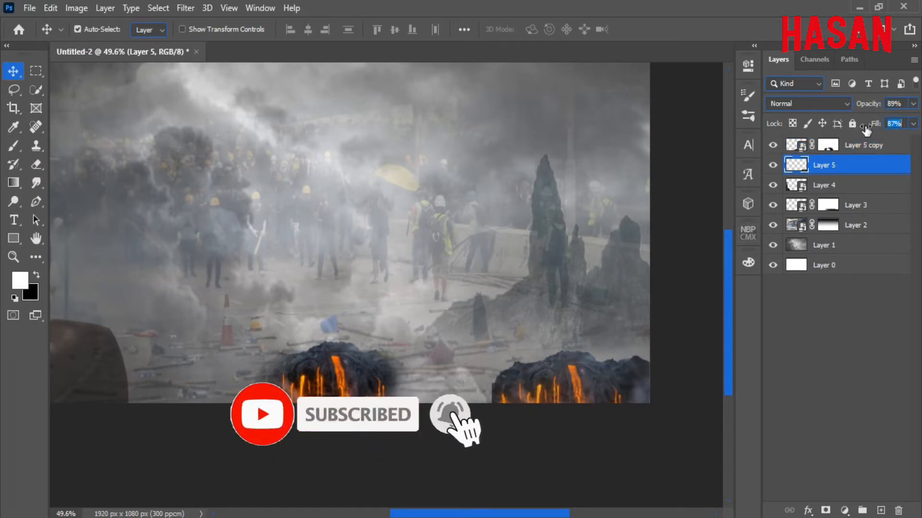
{"action": "left_click", "coordinate": [859, 144]}
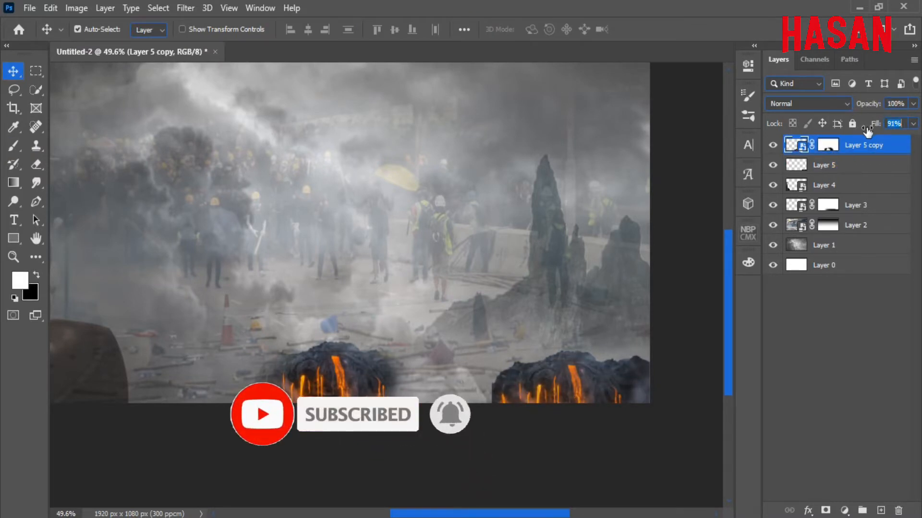
Duplicate the masked lava rock, place the copy in the canvas's lower left at about X 363 px, and order it beneath the stone stack
{"action": "right_click", "coordinate": [867, 142]}
{"action": "left_click", "coordinate": [720, 39]}
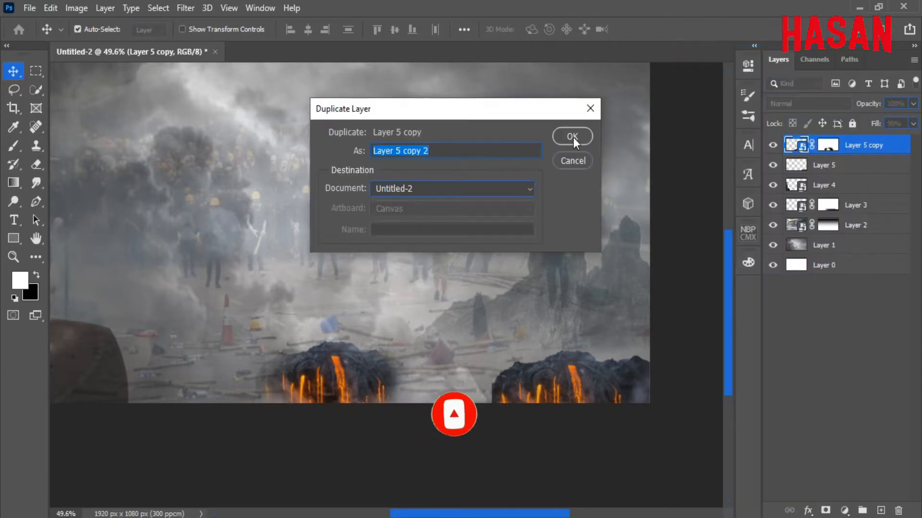
{"action": "left_click", "coordinate": [571, 136]}
{"action": "key", "text": "ctrl+t"}
{"action": "left_click_drag", "start_coordinate": [402, 211], "coordinate": [197, 218]}
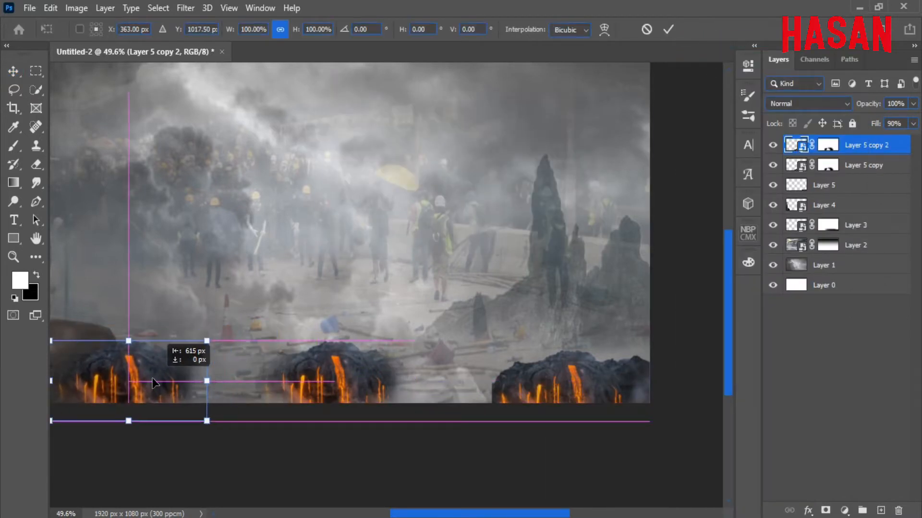
{"action": "left_click", "coordinate": [668, 30]}
{"action": "left_click_drag", "start_coordinate": [875, 210], "coordinate": [872, 215]}
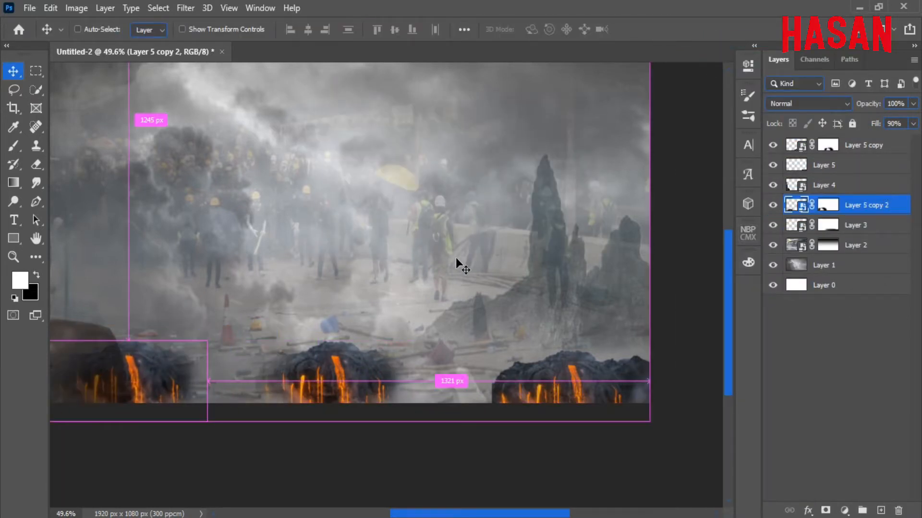
Add a Curves adjustment above the protest layer and pull the curve down to darken the layers beneath
{"action": "key", "text": "ctrl+0"}
{"action": "left_click", "coordinate": [865, 243]}
{"action": "left_click", "coordinate": [773, 225]}
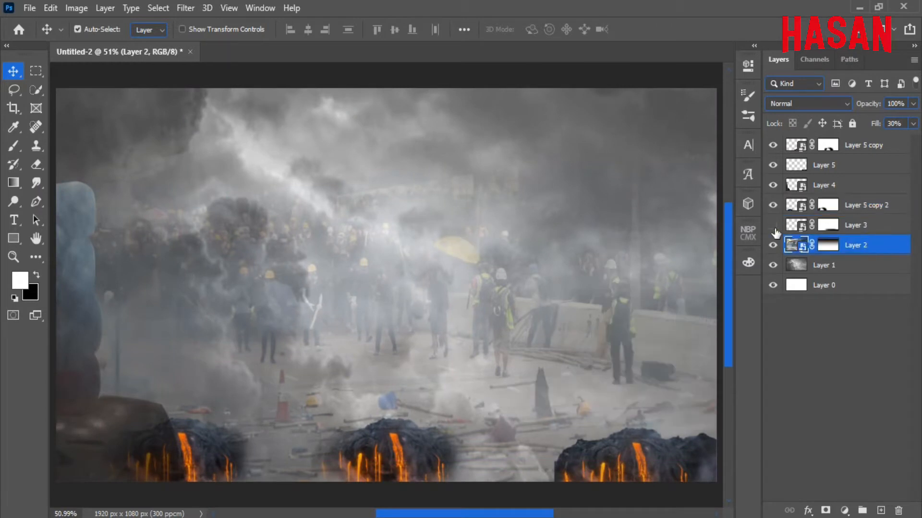
{"action": "left_click", "coordinate": [773, 226]}
{"action": "left_click", "coordinate": [844, 510]}
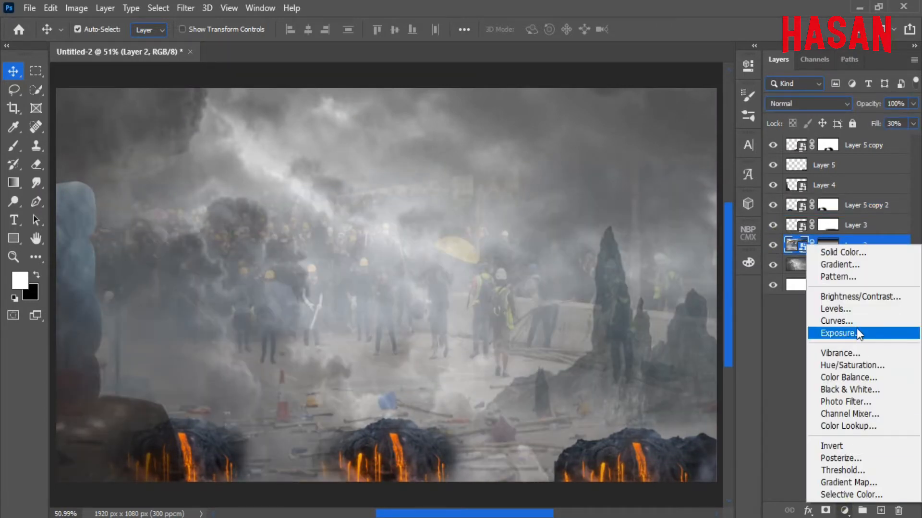
{"action": "left_click", "coordinate": [845, 319]}
{"action": "mouse_move", "coordinate": [653, 204]}
{"action": "left_mouse_down"}
{"action": "mouse_move", "coordinate": [653, 233]}
{"action": "mouse_move", "coordinate": [653, 221]}
{"action": "left_mouse_up"}
{"action": "left_click", "coordinate": [747, 115]}
{"action": "left_click", "coordinate": [772, 225]}
{"action": "left_click", "coordinate": [772, 224]}
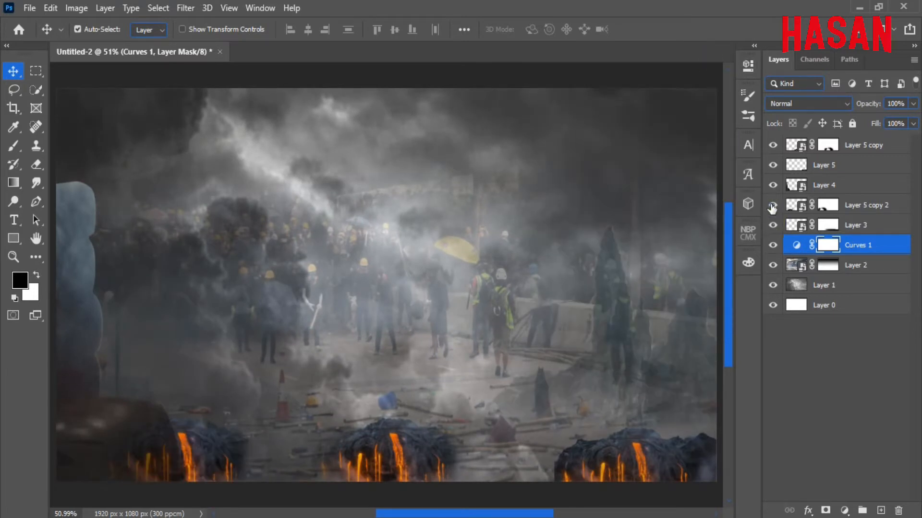
{"action": "left_click", "coordinate": [773, 186]}
{"action": "left_click", "coordinate": [773, 185]}
Darken the stormy sky layer with Hue/Saturation
{"action": "key", "text": "ctrl+minus"}
{"action": "key", "text": "ctrl+0"}
{"action": "key", "text": "alt+bracketleft"}
{"action": "key", "text": "alt+bracketleft"}
{"action": "key", "text": "x"}
{"action": "key", "text": "ctrl+u"}
{"action": "left_click_drag", "start_coordinate": [713, 244], "coordinate": [704, 244]}
{"action": "left_click", "coordinate": [865, 100]}
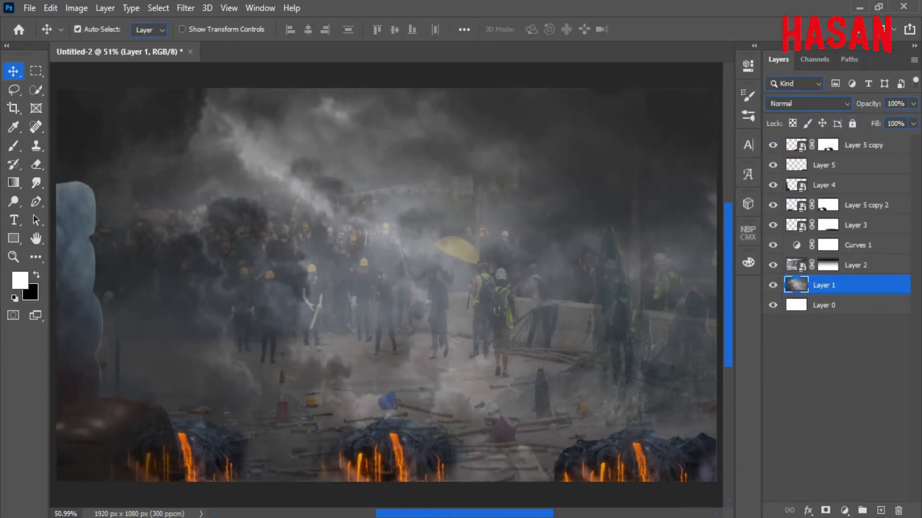
Bring up the photo of the man holding a chain and copy his cut-out into the composition above the sky layer
{"action": "mouse_move", "coordinate": [461, 517]}
{"action": "left_click", "coordinate": [782, 469]}
{"action": "left_click_drag", "start_coordinate": [189, 112], "coordinate": [486, 51]}
{"action": "left_click", "coordinate": [770, 181]}
{"action": "left_click", "coordinate": [769, 183]}
{"action": "left_click", "coordinate": [769, 182]}
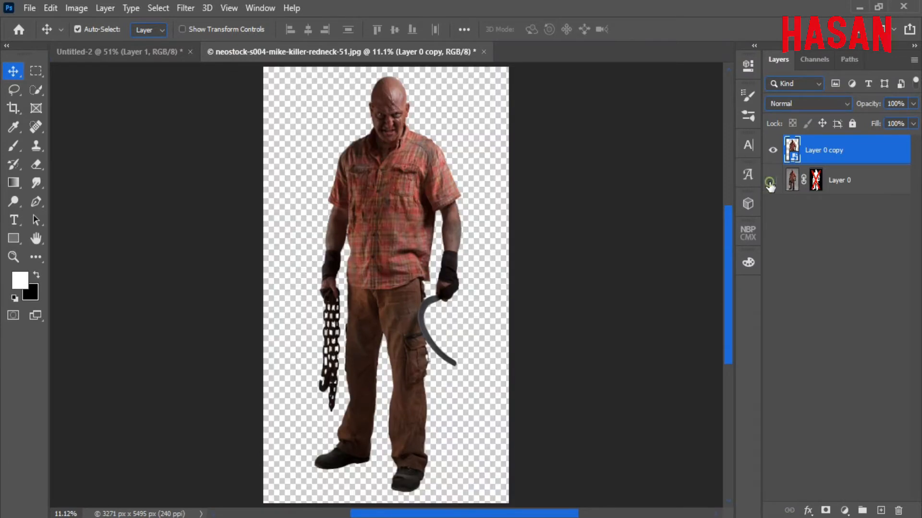
{"action": "left_click_drag", "start_coordinate": [355, 52], "coordinate": [660, 31]}
{"action": "left_click_drag", "start_coordinate": [632, 197], "coordinate": [384, 216]}
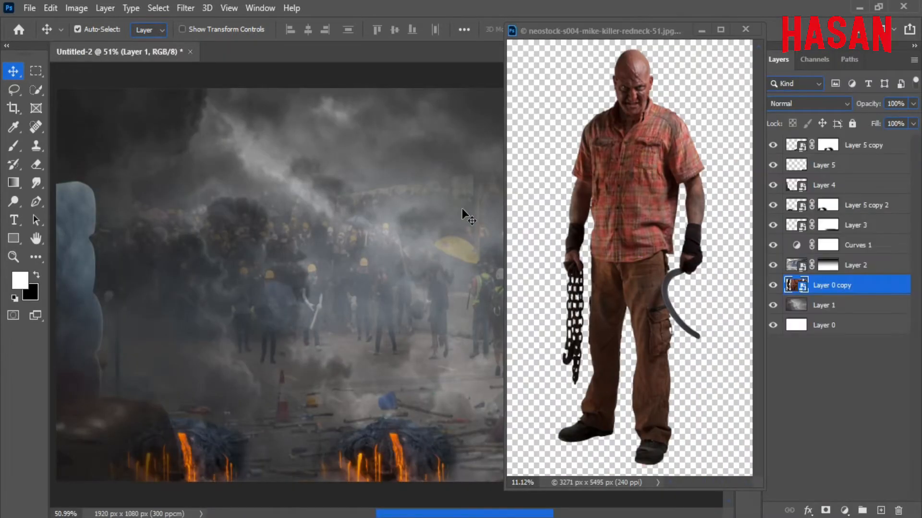
Scale the man to 5.41% and centre him at about 960 × 592 px behind the middle lava rock
{"action": "left_click", "coordinate": [701, 29]}
{"action": "key", "text": "ctrl+t"}
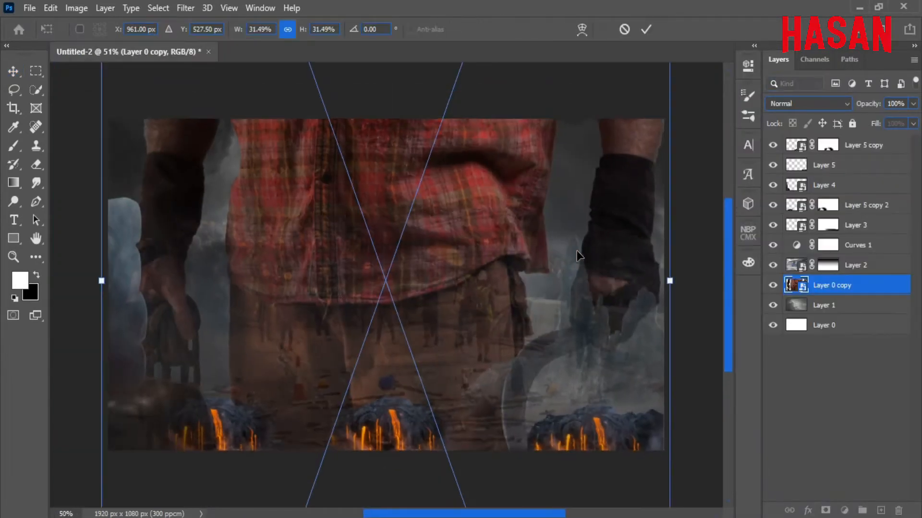
{"action": "key", "text": "ctrl+minus"}
{"action": "key", "text": "ctrl+minus"}
{"action": "key", "text": "ctrl+minus"}
{"action": "left_click_drag", "start_coordinate": [496, 283], "coordinate": [403, 284]}
{"action": "key", "text": "ctrl+0"}
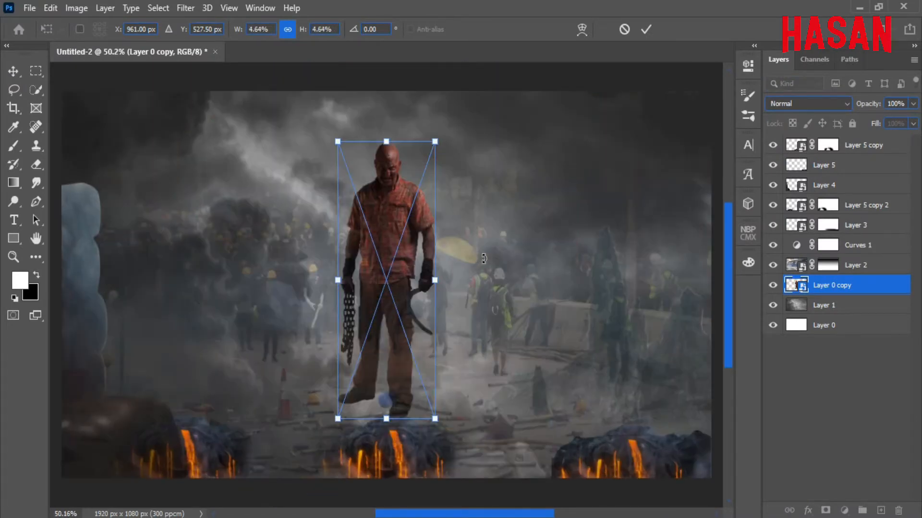
{"action": "left_click_drag", "start_coordinate": [403, 249], "coordinate": [422, 269]}
{"action": "left_click_drag", "start_coordinate": [426, 278], "coordinate": [412, 293]}
{"action": "left_click_drag", "start_coordinate": [436, 315], "coordinate": [410, 297]}
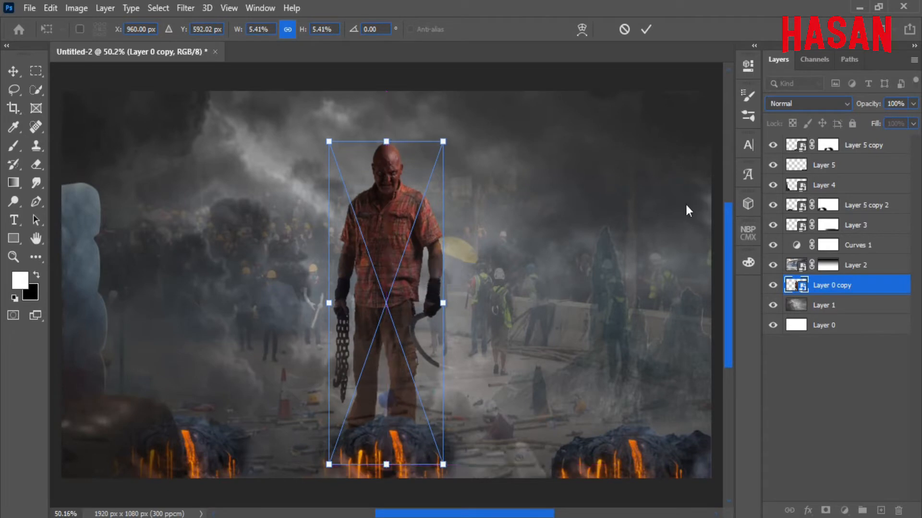
{"action": "left_click", "coordinate": [646, 29]}
{"action": "left_click", "coordinate": [406, 279]}
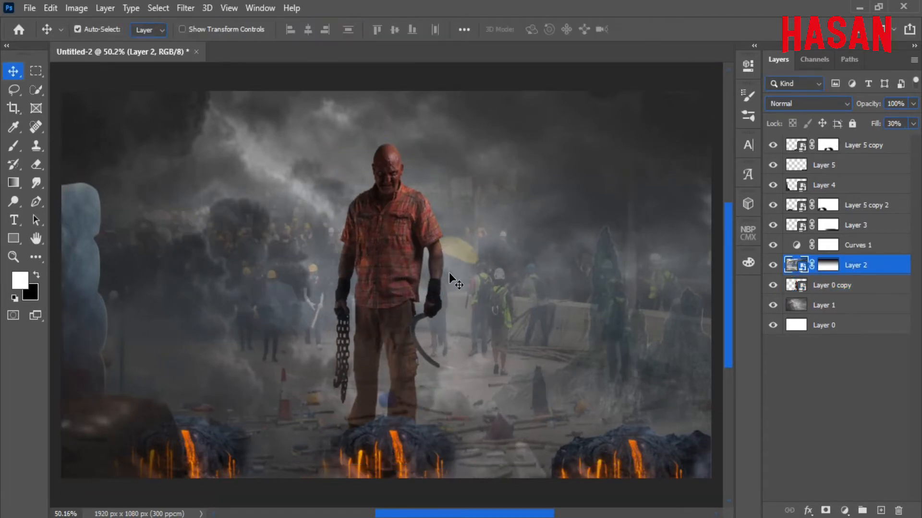
{"action": "key", "text": "ctrl+t"}
{"action": "left_click", "coordinate": [668, 29]}
{"action": "left_click", "coordinate": [816, 286]}
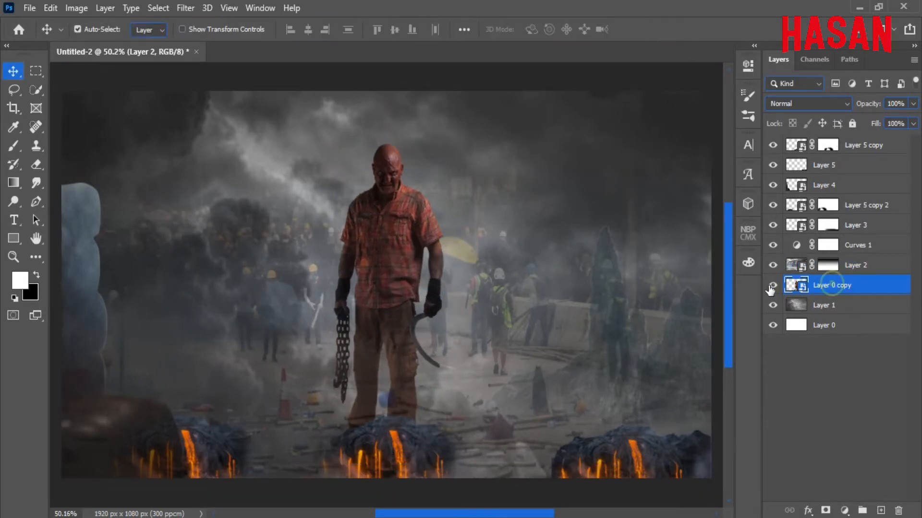
{"action": "key", "text": "ctrl+t"}
{"action": "mouse_move", "coordinate": [410, 288]}
{"action": "left_mouse_down"}
{"action": "mouse_move", "coordinate": [408, 244]}
{"action": "mouse_move", "coordinate": [421, 269]}
{"action": "mouse_move", "coordinate": [408, 284]}
{"action": "mouse_move", "coordinate": [423, 286]}
{"action": "left_mouse_up"}
{"action": "key", "text": "Return"}
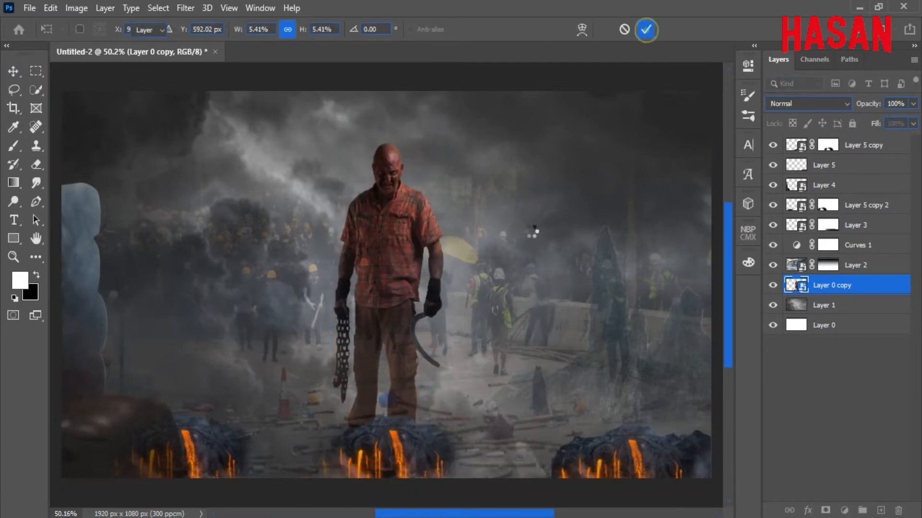
{"action": "key", "text": "ctrl+0"}
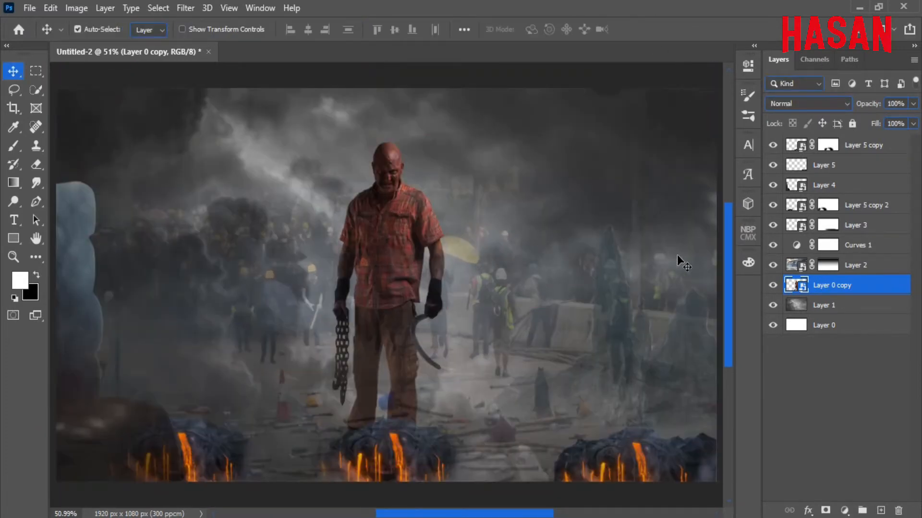
{"action": "left_click", "coordinate": [772, 285]}
{"action": "left_click", "coordinate": [773, 286]}
Add an empty layer above the sky and set the Brush colour to orange, about #ffae22
{"action": "left_click", "coordinate": [797, 306]}
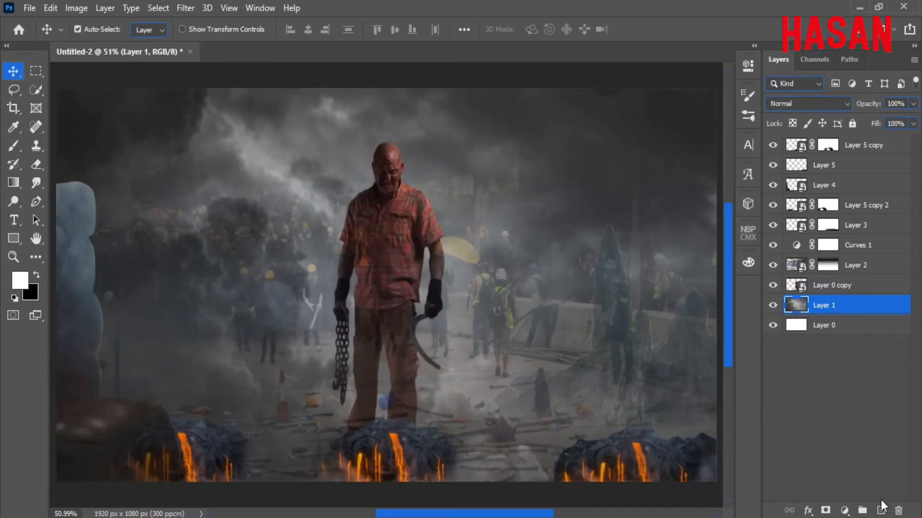
{"action": "left_click", "coordinate": [15, 146]}
{"action": "left_click", "coordinate": [20, 281]}
{"action": "left_click_drag", "start_coordinate": [754, 199], "coordinate": [755, 208]}
{"action": "left_click_drag", "start_coordinate": [710, 67], "coordinate": [713, 43]}
{"action": "left_click_drag", "start_coordinate": [758, 210], "coordinate": [758, 208]}
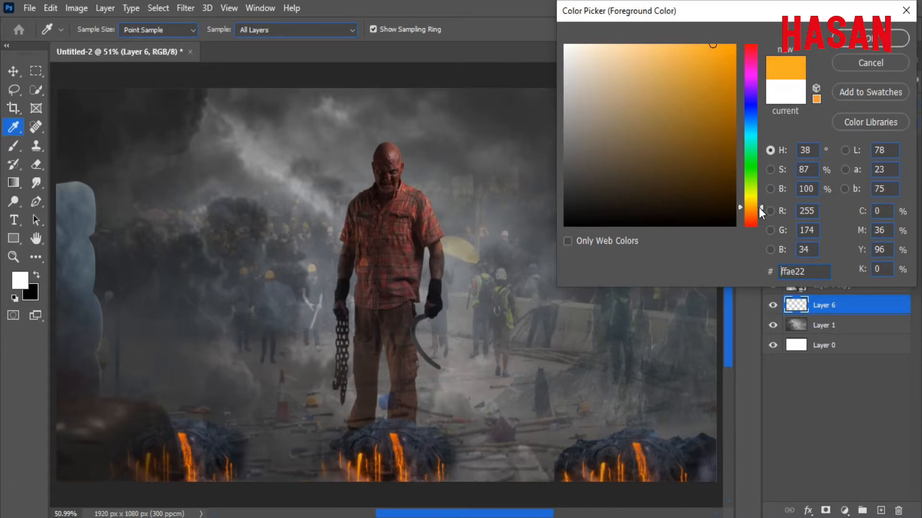
{"action": "left_click", "coordinate": [874, 41]}
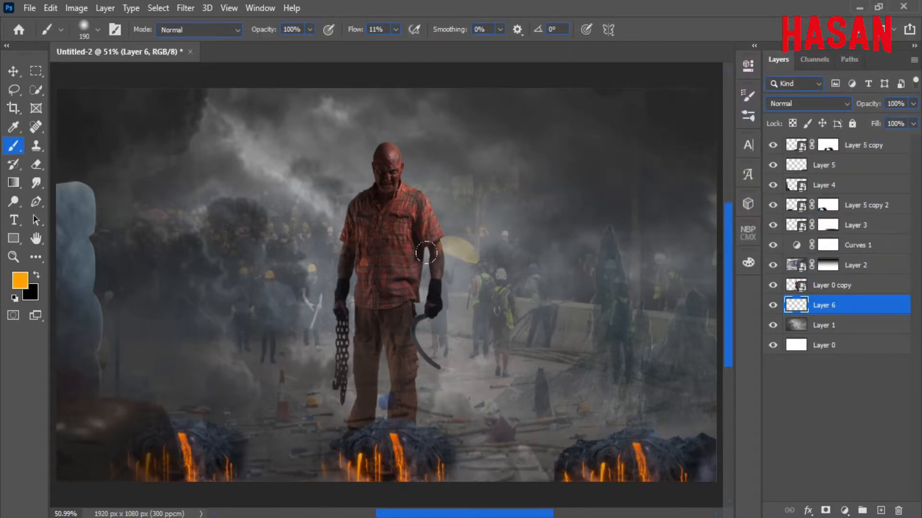
Paint an orange glow across the ground behind the man and lava rocks with a soft brush of size 299 to 356
{"action": "mouse_move", "coordinate": [437, 332]}
{"action": "left_mouse_down"}
{"action": "mouse_move", "coordinate": [448, 323]}
{"action": "mouse_move", "coordinate": [363, 331]}
{"action": "mouse_move", "coordinate": [572, 353]}
{"action": "mouse_move", "coordinate": [563, 341]}
{"action": "left_mouse_up"}
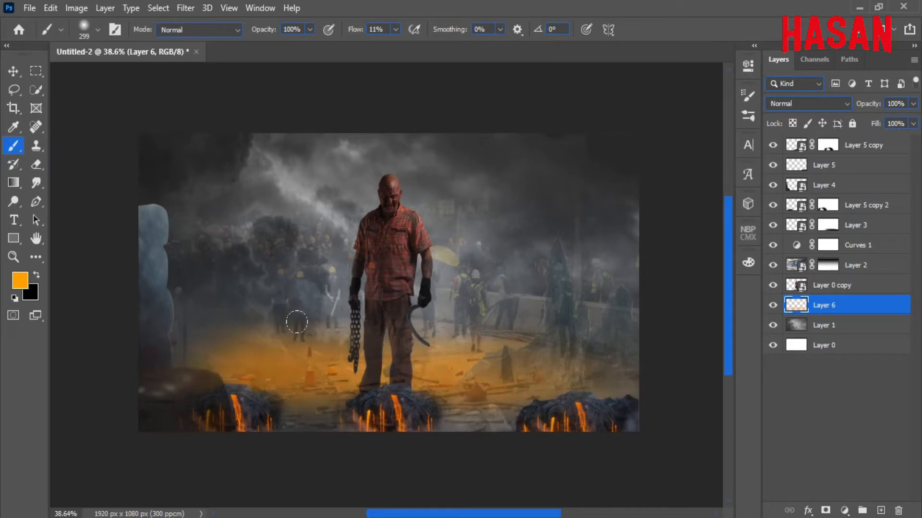
{"action": "left_click_drag", "start_coordinate": [568, 397], "coordinate": [276, 415]}
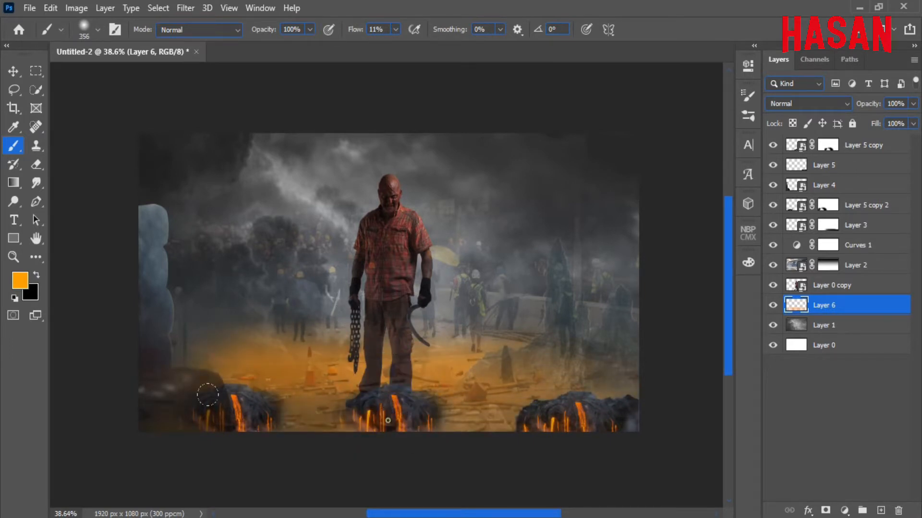
{"action": "scroll", "coordinate": [396, 274], "scroll_direction": "up", "scroll_amount": 3}
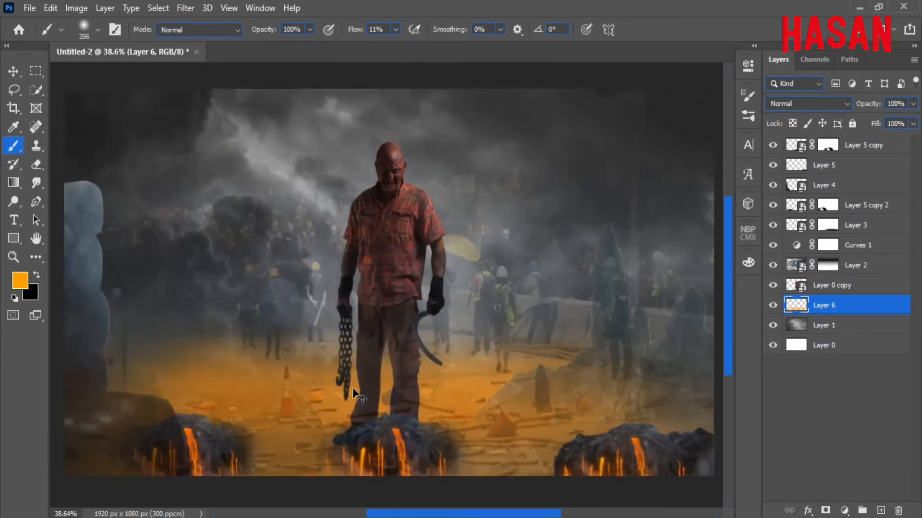
{"action": "left_click", "coordinate": [841, 186]}
{"action": "left_click", "coordinate": [186, 8]}
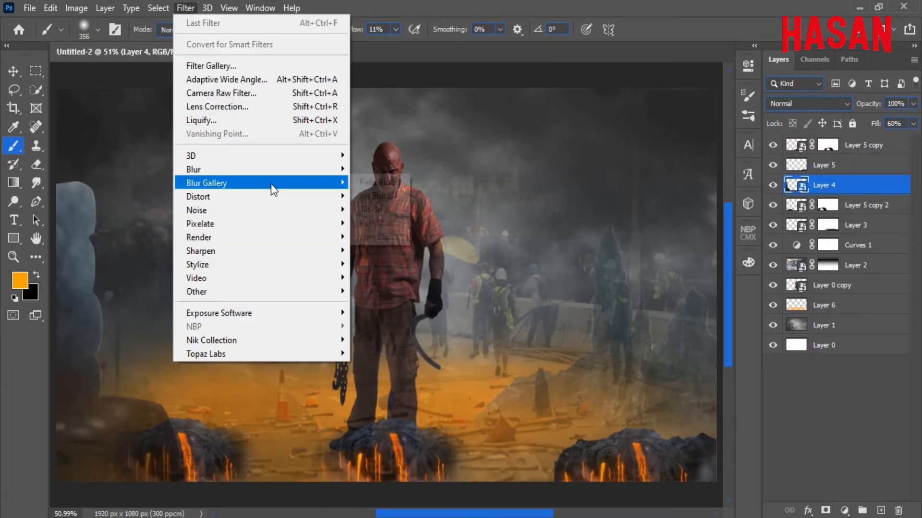
{"action": "mouse_move", "coordinate": [238, 167]}
{"action": "left_click", "coordinate": [391, 224]}
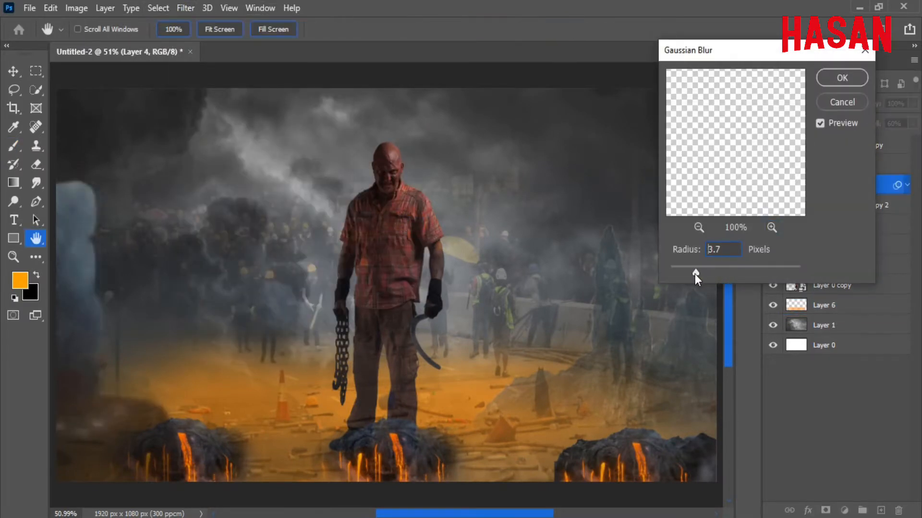
{"action": "left_click_drag", "start_coordinate": [695, 274], "coordinate": [670, 272]}
{"action": "key", "text": "Return"}
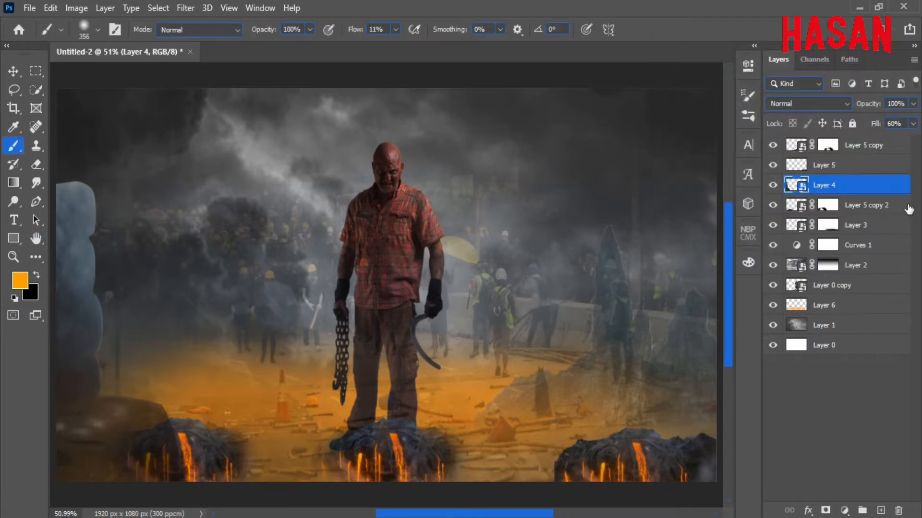
Apply a 4.9-pixel Gaussian Blur to Layer 4, which holds the dark foreground rock
{"action": "left_click", "coordinate": [185, 7]}
{"action": "mouse_move", "coordinate": [238, 167]}
{"action": "left_click", "coordinate": [391, 225]}
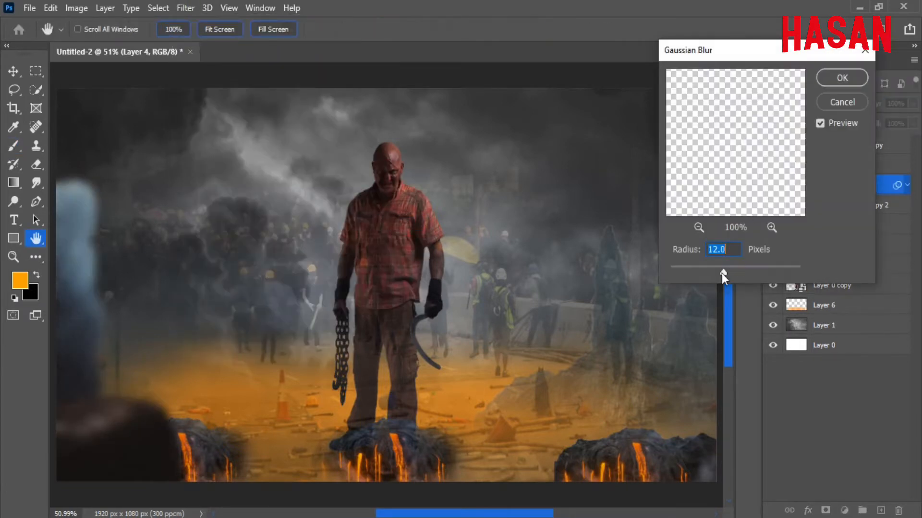
{"action": "left_click_drag", "start_coordinate": [707, 275], "coordinate": [705, 274]}
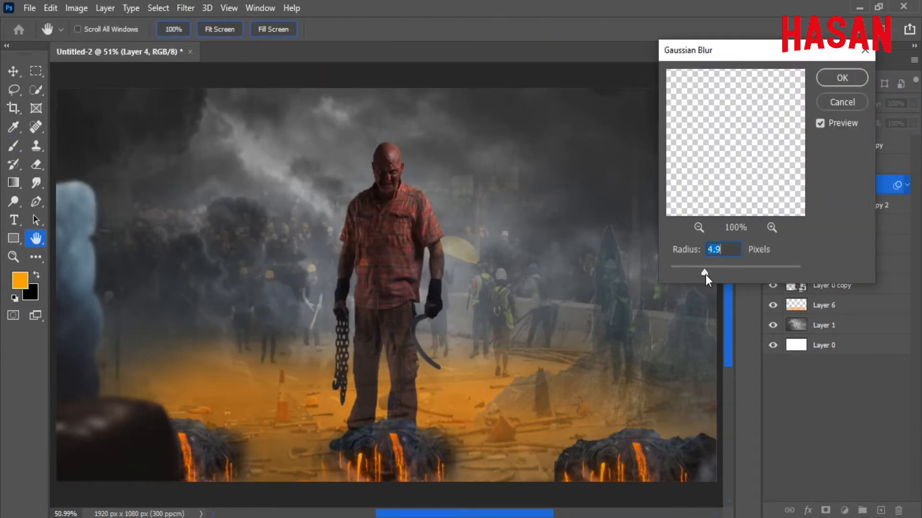
{"action": "key", "text": "Return"}
{"action": "key", "text": "b"}
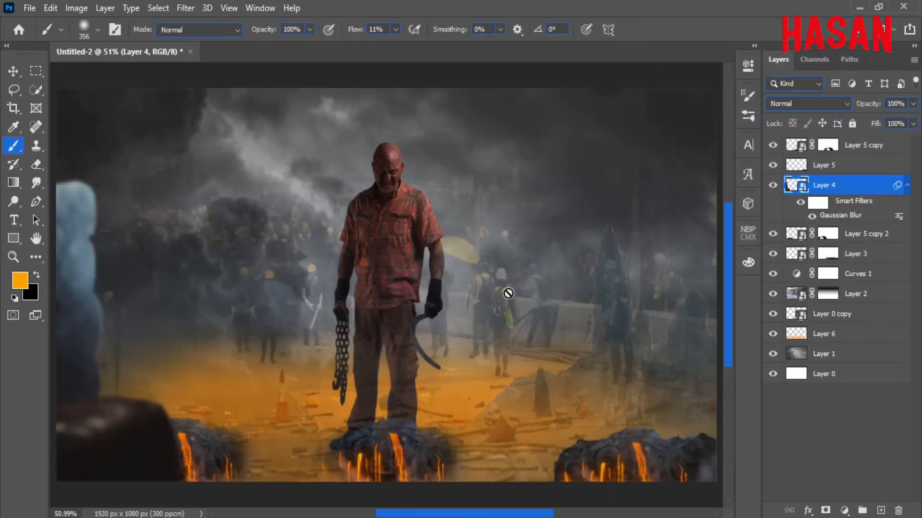
Copy the chain from chain7.png into the composition as the topmost layer, accepting the different bit depth
{"action": "key", "text": "ctrl+minus"}
{"action": "key", "text": "v"}
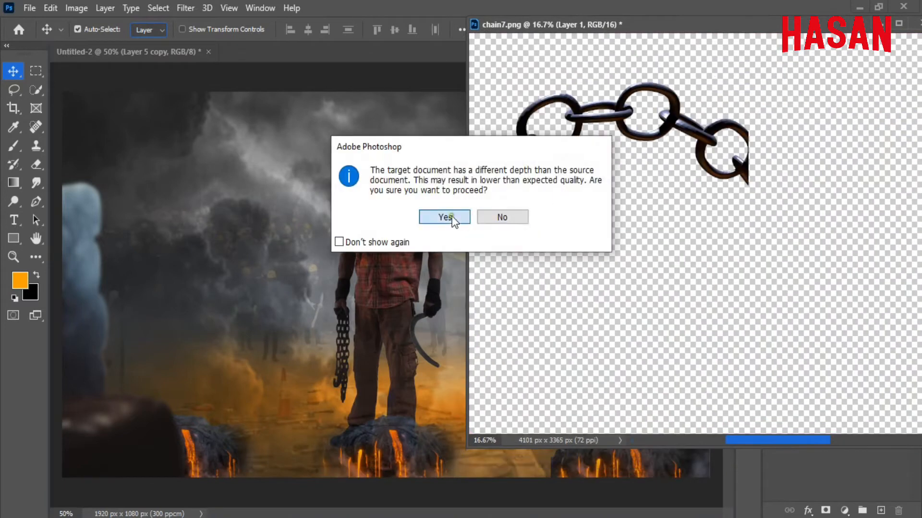
{"action": "left_click", "coordinate": [445, 217]}
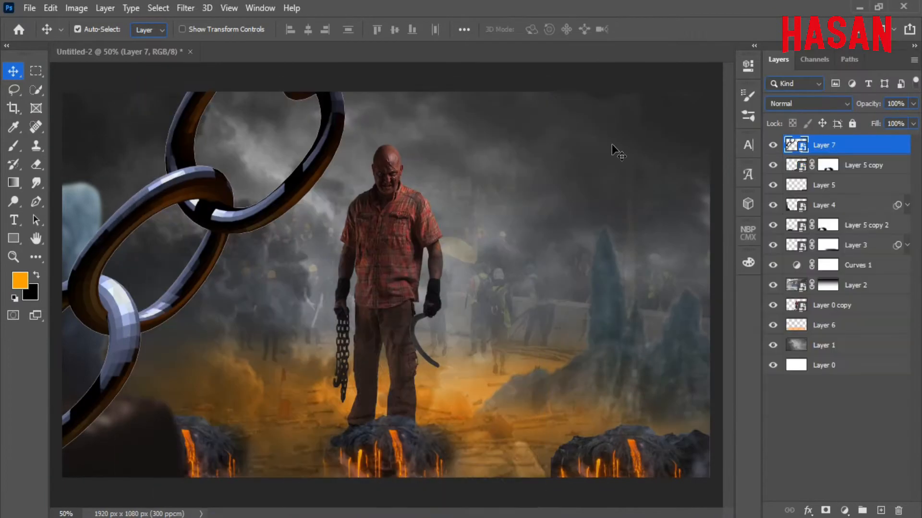
Scale the large chain to 3.08% and place it in the image's lower-right area at about 1647 × 983 px
{"action": "key", "text": "ctrl+t"}
{"action": "key", "text": "ctrl+minus"}
{"action": "key", "text": "ctrl+minus"}
{"action": "key", "text": "ctrl+minus"}
{"action": "key", "text": "ctrl+minus"}
{"action": "left_click_drag", "start_coordinate": [559, 300], "coordinate": [443, 301]}
{"action": "key", "text": "ctrl+0"}
{"action": "left_click_drag", "start_coordinate": [350, 276], "coordinate": [544, 358]}
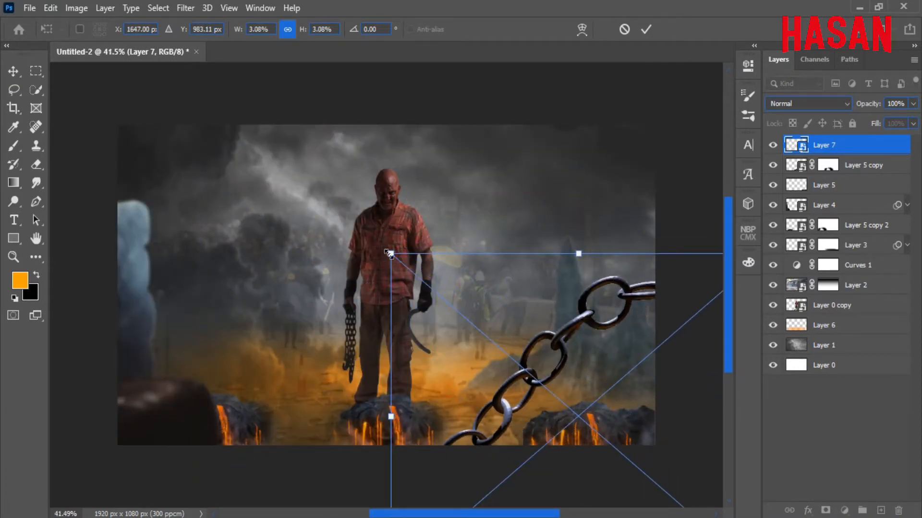
Reduce the chain to 2.47%, tilt it slightly counter-clockwise beside the right lava rock and commit the transform
{"action": "left_click_drag", "start_coordinate": [389, 254], "coordinate": [465, 319]}
{"action": "left_click_drag", "start_coordinate": [634, 406], "coordinate": [603, 361]}
{"action": "left_click_drag", "start_coordinate": [606, 244], "coordinate": [579, 244]}
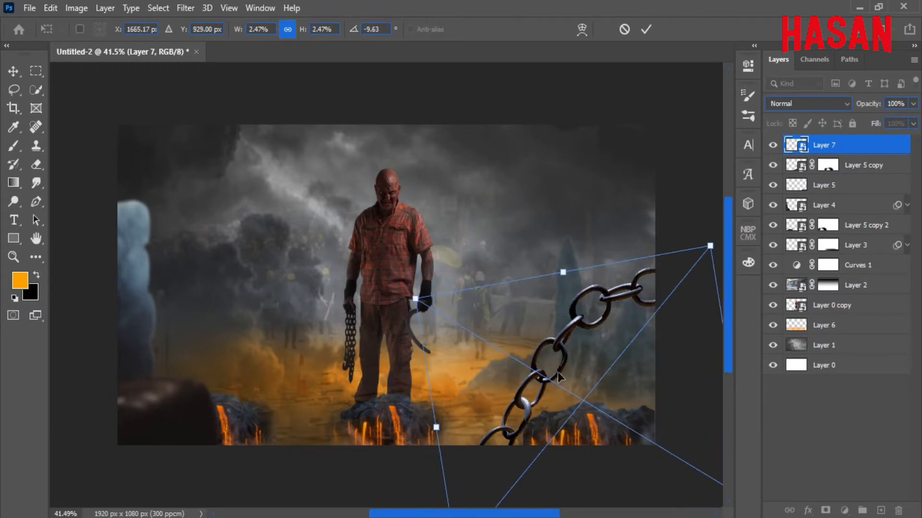
{"action": "left_click_drag", "start_coordinate": [558, 373], "coordinate": [547, 369]}
{"action": "left_click_drag", "start_coordinate": [647, 215], "coordinate": [661, 222]}
{"action": "left_click", "coordinate": [645, 32]}
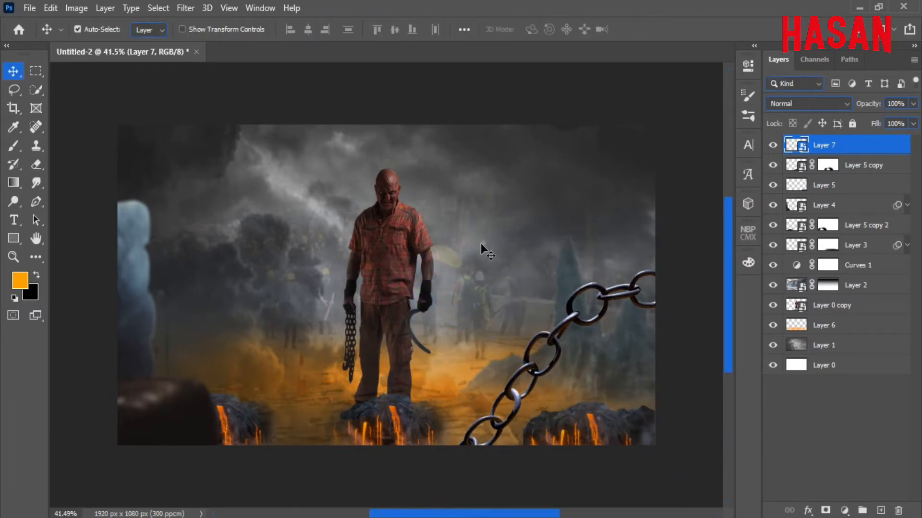
Bring up chain4.png, copy its long looped chain into the composition despite the depth difference, and minimize the source
{"action": "key", "text": "ctrl+0"}
{"action": "left_click", "coordinate": [463, 517]}
{"action": "left_click", "coordinate": [717, 475]}
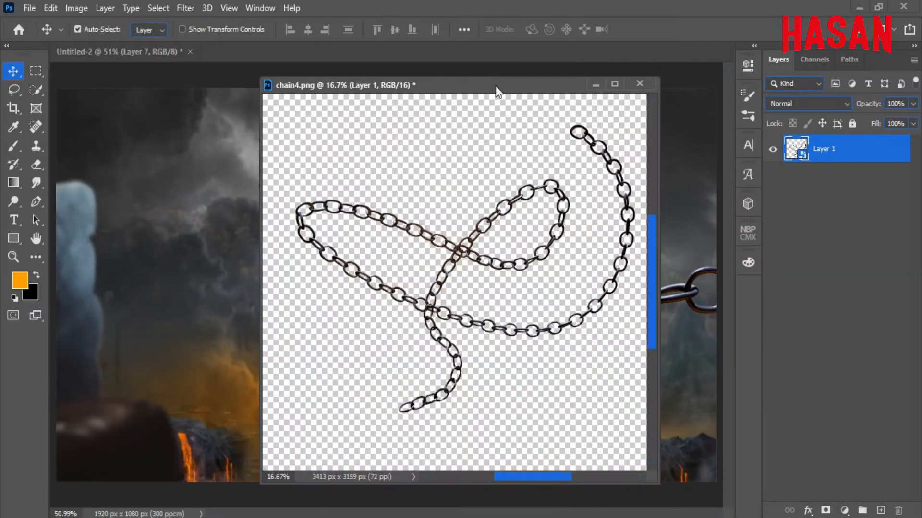
{"action": "left_click_drag", "start_coordinate": [496, 85], "coordinate": [697, 51]}
{"action": "left_click_drag", "start_coordinate": [578, 195], "coordinate": [401, 185]}
{"action": "left_click", "coordinate": [439, 216]}
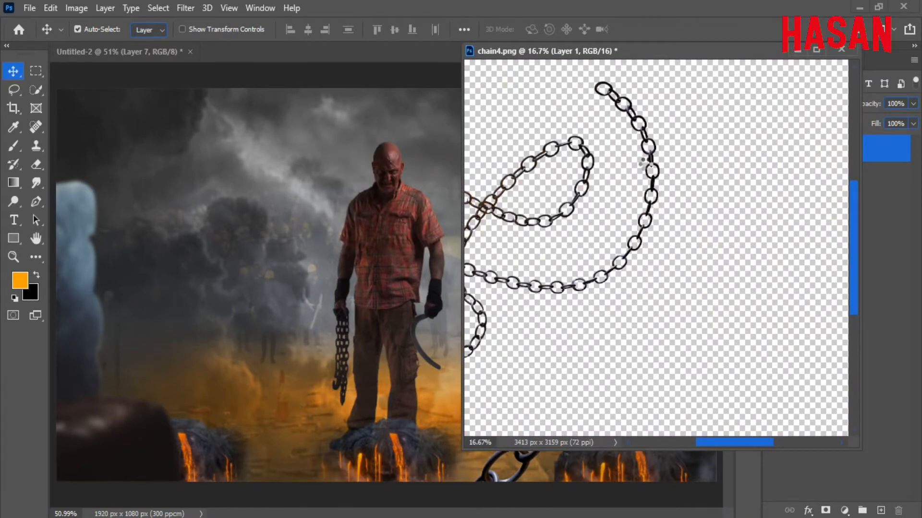
{"action": "left_click", "coordinate": [797, 49]}
Scale the looped chain to 2.65% and place it left of the man's legs at about 523 × 983 px
{"action": "key", "text": "ctrl+t"}
{"action": "key", "text": "ctrl+minus"}
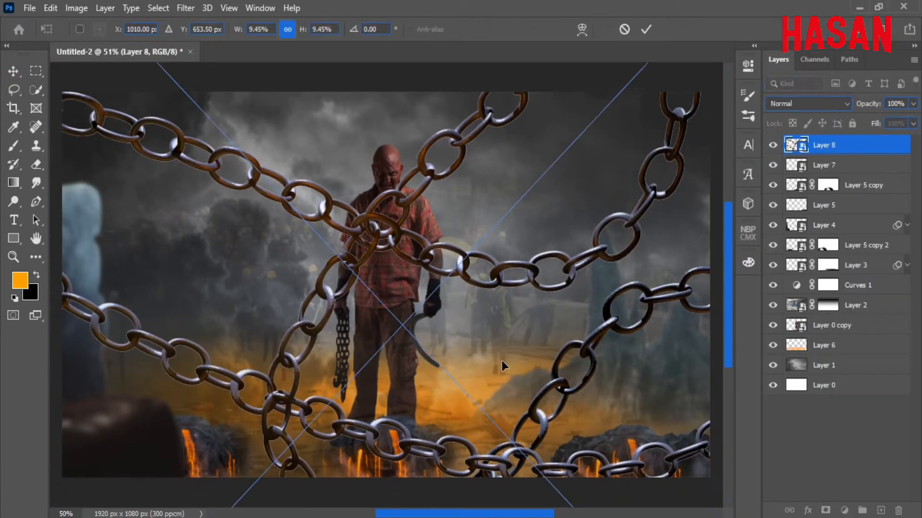
{"action": "key", "text": "ctrl+minus"}
{"action": "key", "text": "ctrl+minus"}
{"action": "key", "text": "ctrl+minus"}
{"action": "key", "text": "ctrl+minus"}
{"action": "left_click_drag", "start_coordinate": [522, 295], "coordinate": [275, 415]}
{"action": "key", "text": "ctrl+0"}
{"action": "scroll", "coordinate": [453, 326], "scroll_direction": "down", "scroll_amount": 2}
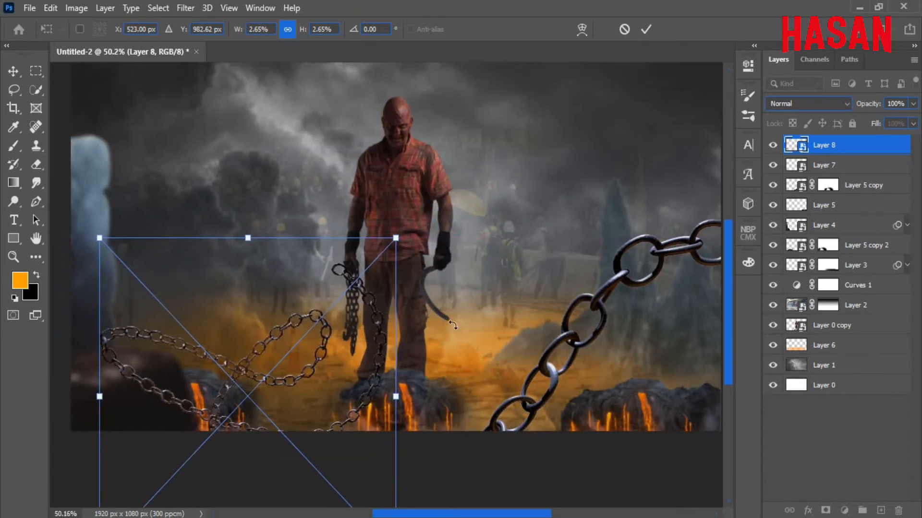
Resize the looped chain to 3.37% wide and 2.27% high, rotated 13.23° and placed at about 330 × 944 px
{"action": "scroll", "coordinate": [458, 331], "scroll_direction": "down", "scroll_amount": 5}
{"action": "scroll", "coordinate": [432, 338], "scroll_direction": "up", "scroll_amount": 1}
{"action": "left_click_drag", "start_coordinate": [388, 384], "coordinate": [374, 384]}
{"action": "mouse_move", "coordinate": [358, 346]}
{"action": "left_mouse_down"}
{"action": "mouse_move", "coordinate": [317, 355]}
{"action": "mouse_move", "coordinate": [362, 344]}
{"action": "left_mouse_up"}
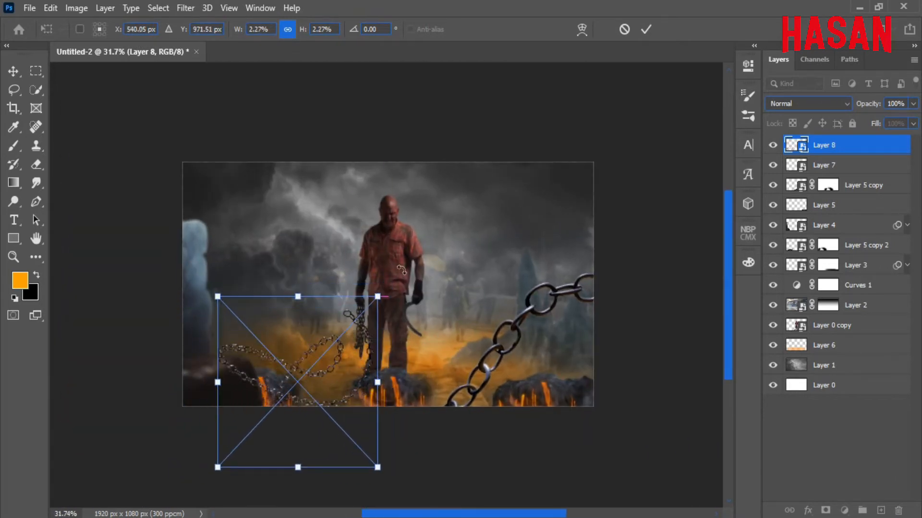
{"action": "left_click_drag", "start_coordinate": [401, 270], "coordinate": [424, 297]}
{"action": "left_click_drag", "start_coordinate": [365, 348], "coordinate": [360, 350]}
{"action": "scroll", "coordinate": [358, 348], "scroll_direction": "up", "scroll_amount": 5}
{"action": "left_click_drag", "start_coordinate": [72, 385], "coordinate": [175, 398]}
{"action": "scroll", "coordinate": [451, 386], "scroll_direction": "down", "scroll_amount": 3}
{"action": "scroll", "coordinate": [521, 298], "scroll_direction": "up", "scroll_amount": 4}
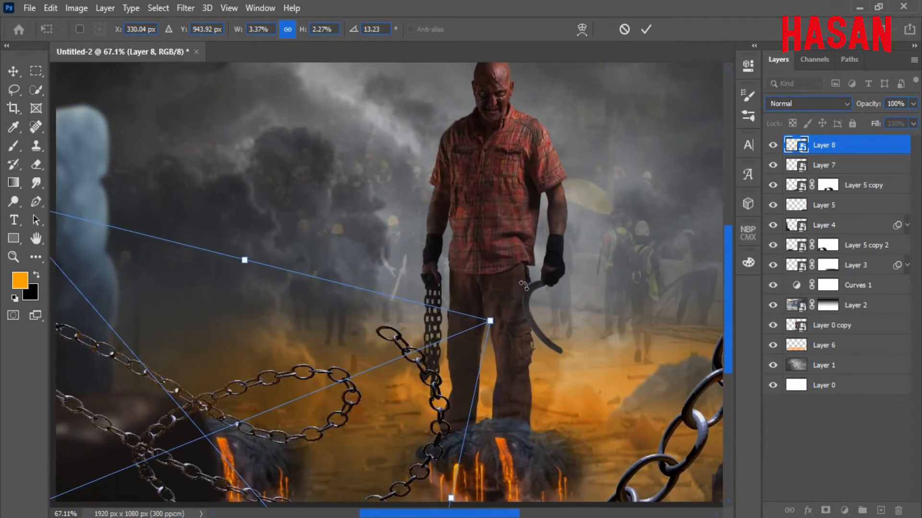
Switch the looped chain's transform to Warp and split the warp grid crosswise near the chain's loop beside the man
{"action": "left_click_drag", "start_coordinate": [426, 421], "coordinate": [416, 397]}
{"action": "scroll", "coordinate": [434, 358], "scroll_direction": "up", "scroll_amount": 3}
{"action": "left_click_drag", "start_coordinate": [430, 349], "coordinate": [453, 267]}
{"action": "scroll", "coordinate": [453, 309], "scroll_direction": "up", "scroll_amount": 2}
{"action": "left_click_drag", "start_coordinate": [441, 309], "coordinate": [467, 308]}
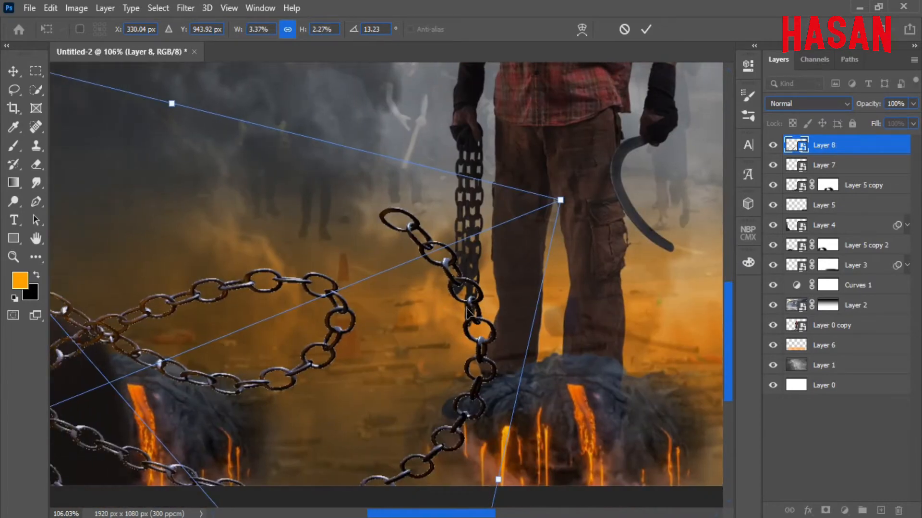
{"action": "right_click", "coordinate": [470, 315]}
{"action": "left_click", "coordinate": [517, 220]}
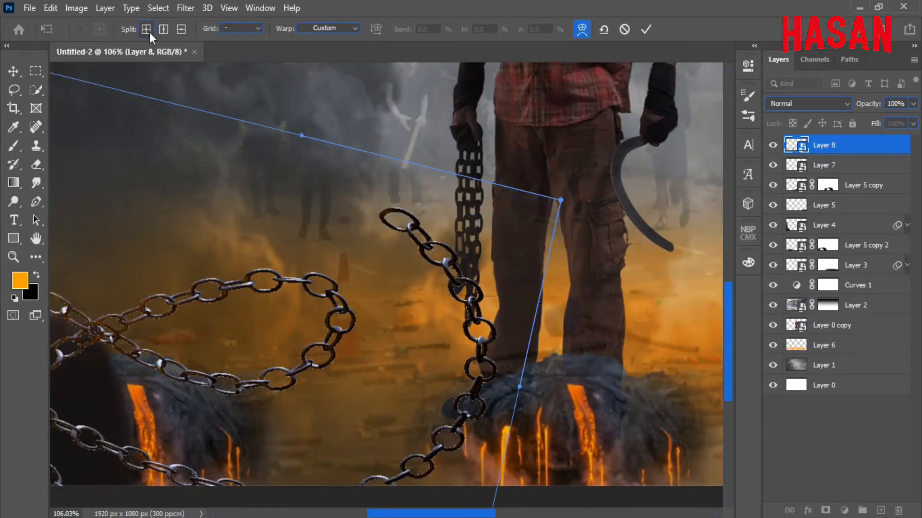
{"action": "left_click", "coordinate": [161, 29]}
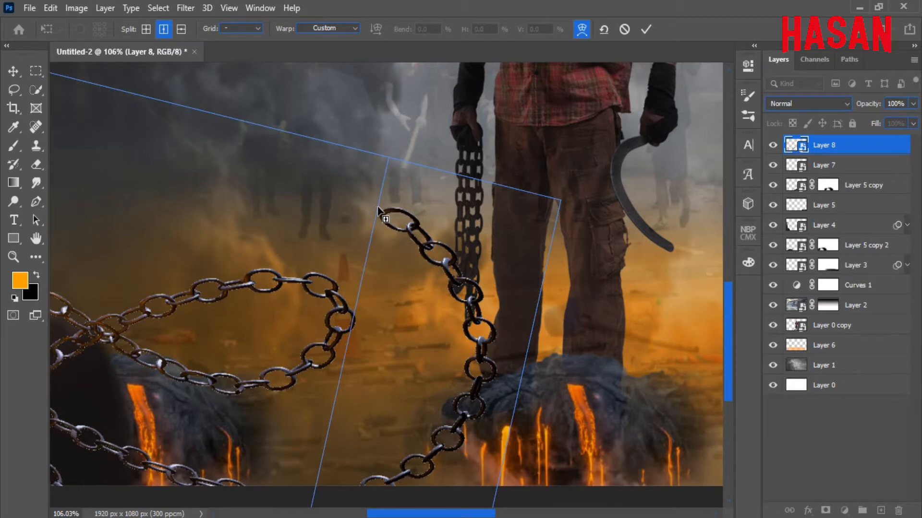
{"action": "left_click", "coordinate": [146, 29]}
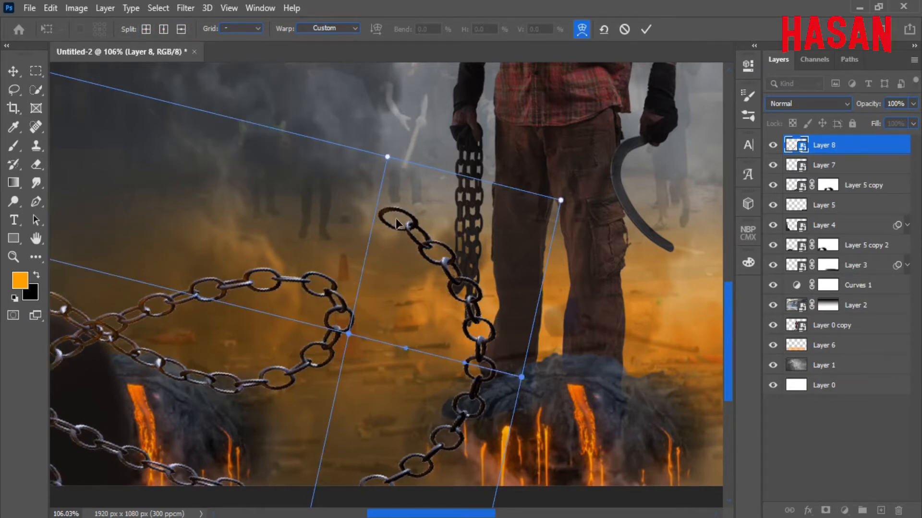
Warp the chain's upper end so it hangs straight down from the man's left-side hand, and commit the warp
{"action": "left_click_drag", "start_coordinate": [396, 219], "coordinate": [490, 148]}
{"action": "left_click_drag", "start_coordinate": [482, 349], "coordinate": [451, 356]}
{"action": "left_click_drag", "start_coordinate": [468, 156], "coordinate": [503, 240]}
{"action": "left_click_drag", "start_coordinate": [504, 245], "coordinate": [517, 284]}
{"action": "mouse_move", "coordinate": [520, 209]}
{"action": "left_mouse_down"}
{"action": "mouse_move", "coordinate": [532, 283]}
{"action": "mouse_move", "coordinate": [550, 210]}
{"action": "mouse_move", "coordinate": [543, 180]}
{"action": "mouse_move", "coordinate": [541, 212]}
{"action": "mouse_move", "coordinate": [538, 204]}
{"action": "left_mouse_up"}
{"action": "left_click_drag", "start_coordinate": [551, 344], "coordinate": [518, 434]}
{"action": "left_click_drag", "start_coordinate": [518, 435], "coordinate": [503, 326]}
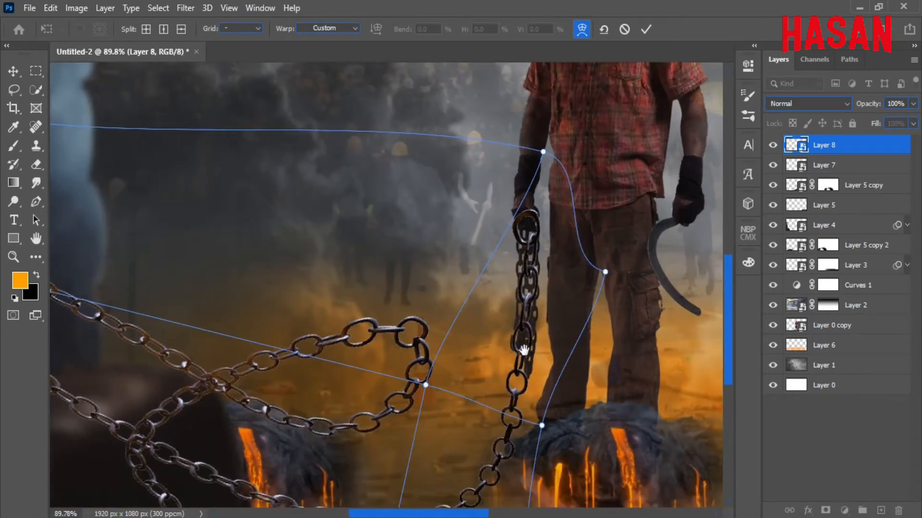
{"action": "scroll", "coordinate": [522, 354], "scroll_direction": "down", "scroll_amount": 4}
{"action": "key", "text": "Return"}
Add a mask to the looped chain's layer and hide the top link over the fingers with a black size 11 brush at 35% flow
{"action": "scroll", "coordinate": [530, 244], "scroll_direction": "up", "scroll_amount": 6}
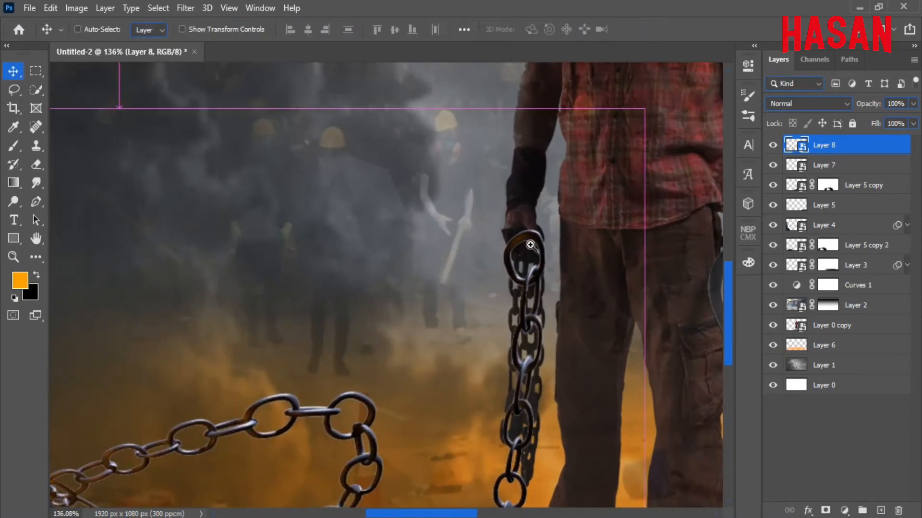
{"action": "scroll", "coordinate": [530, 245], "scroll_direction": "up", "scroll_amount": 7}
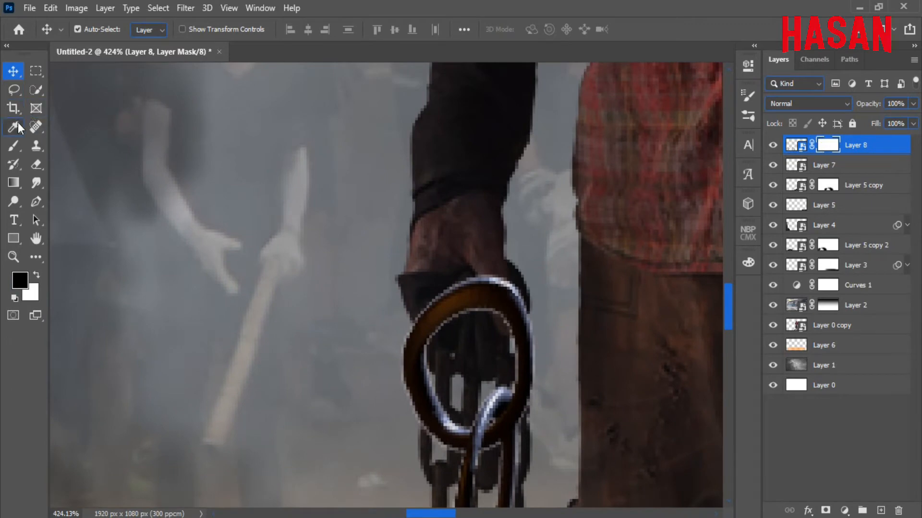
{"action": "key", "text": "b"}
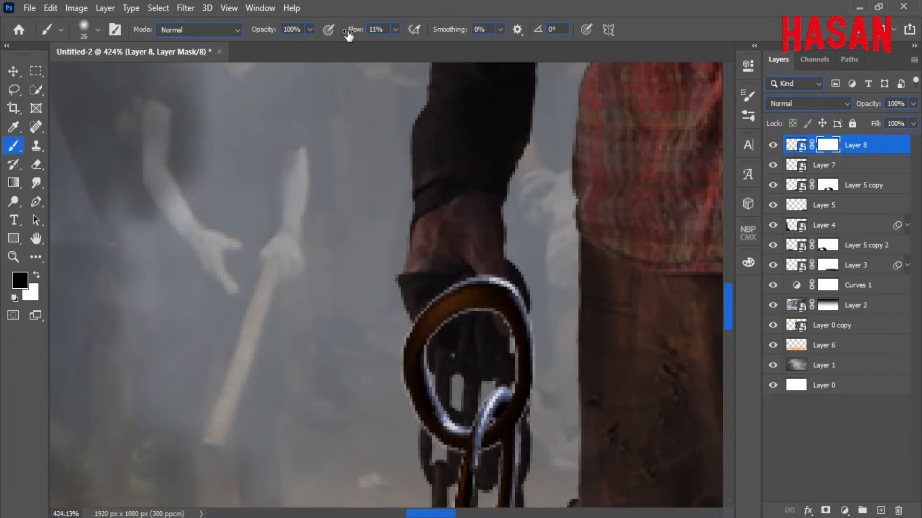
{"action": "left_click_drag", "start_coordinate": [482, 290], "coordinate": [518, 313]}
{"action": "scroll", "coordinate": [517, 298], "scroll_direction": "up", "scroll_amount": 3}
{"action": "left_click_drag", "start_coordinate": [556, 283], "coordinate": [500, 275]}
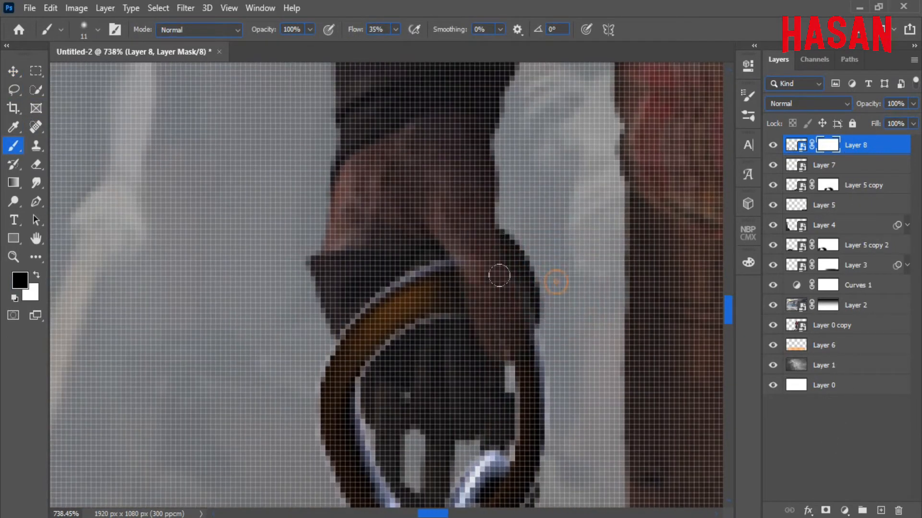
{"action": "scroll", "coordinate": [466, 230], "scroll_direction": "down", "scroll_amount": 10}
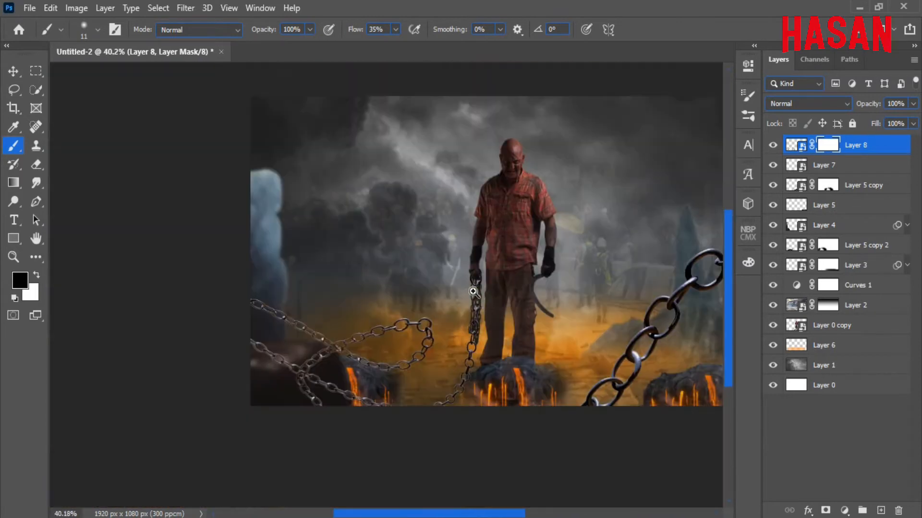
{"action": "scroll", "coordinate": [474, 294], "scroll_direction": "up", "scroll_amount": 2}
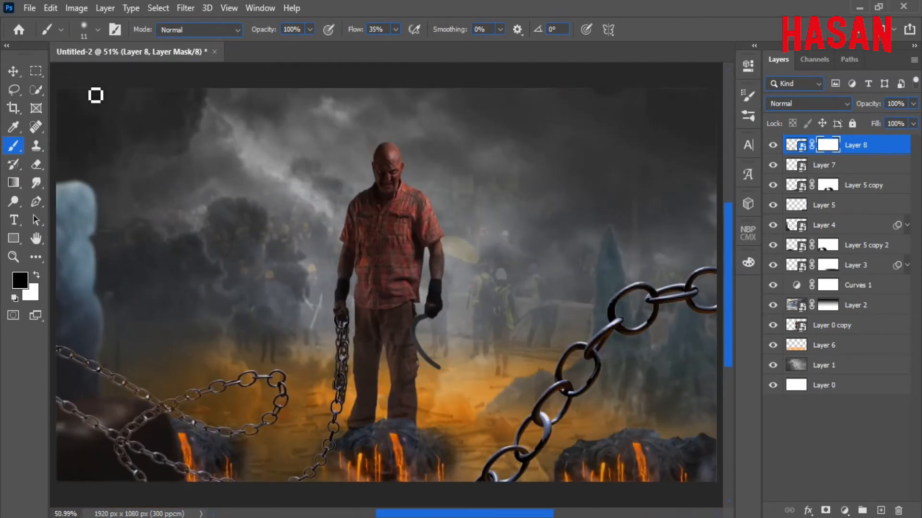
Copy the flame image into the composition as the topmost layer and set its blend mode to Screen
{"action": "left_click", "coordinate": [13, 71]}
{"action": "mouse_move", "coordinate": [462, 517]}
{"action": "left_click", "coordinate": [527, 487]}
{"action": "left_click_drag", "start_coordinate": [538, 142], "coordinate": [800, 23]}
{"action": "left_click_drag", "start_coordinate": [606, 196], "coordinate": [312, 253]}
{"action": "left_click_drag", "start_coordinate": [904, 23], "coordinate": [710, 36]}
{"action": "left_click", "coordinate": [721, 36]}
{"action": "left_click", "coordinate": [847, 103]}
{"action": "left_click", "coordinate": [792, 221]}
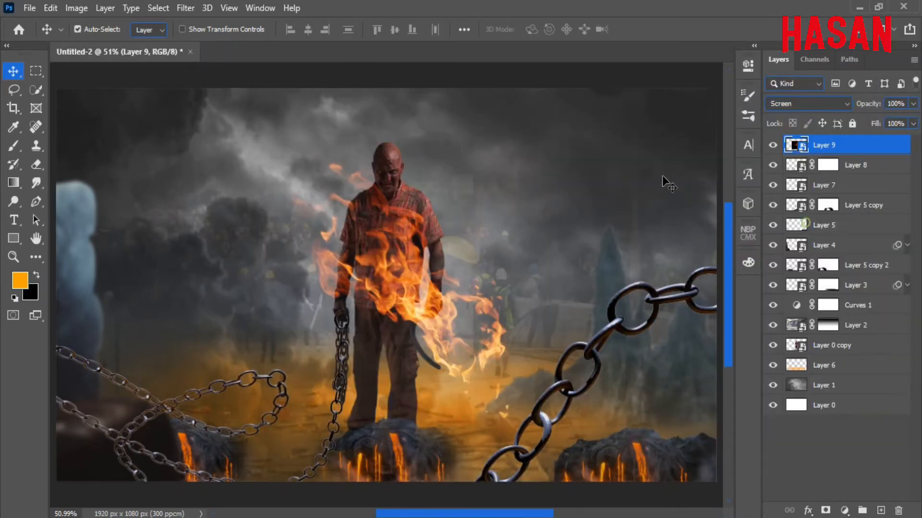
Scale the flames to 29.30%, rotate them 84.47° and place them over the large chain's lower end at about 1341 × 929 px
{"action": "key", "text": "ctrl+t"}
{"action": "left_click_drag", "start_coordinate": [490, 259], "coordinate": [511, 371]}
{"action": "left_click_drag", "start_coordinate": [523, 236], "coordinate": [600, 377]}
{"action": "left_click_drag", "start_coordinate": [458, 348], "coordinate": [540, 390]}
{"action": "left_click_drag", "start_coordinate": [524, 223], "coordinate": [629, 287]}
{"action": "mouse_move", "coordinate": [566, 370]}
{"action": "left_mouse_down"}
{"action": "mouse_move", "coordinate": [580, 379]}
{"action": "mouse_move", "coordinate": [579, 369]}
{"action": "left_mouse_up"}
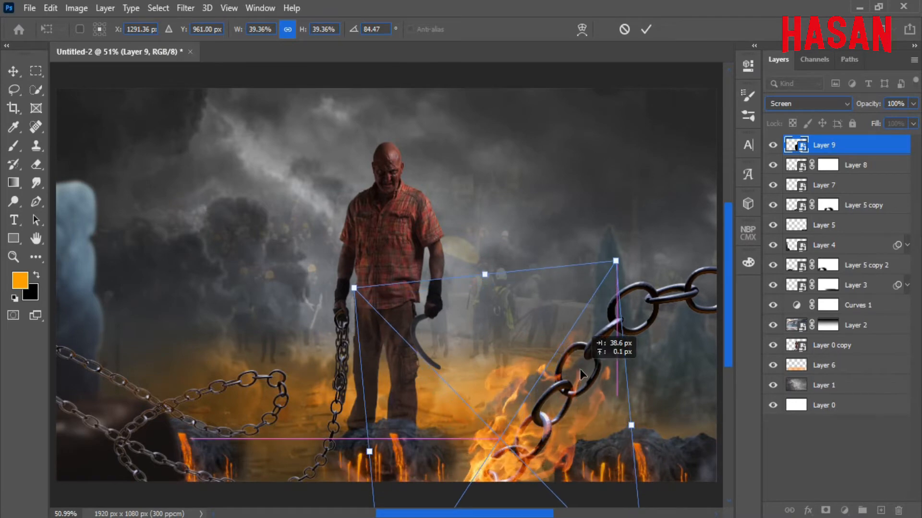
{"action": "left_click_drag", "start_coordinate": [631, 425], "coordinate": [600, 427]}
{"action": "left_click_drag", "start_coordinate": [545, 433], "coordinate": [562, 423]}
{"action": "left_click", "coordinate": [647, 29]}
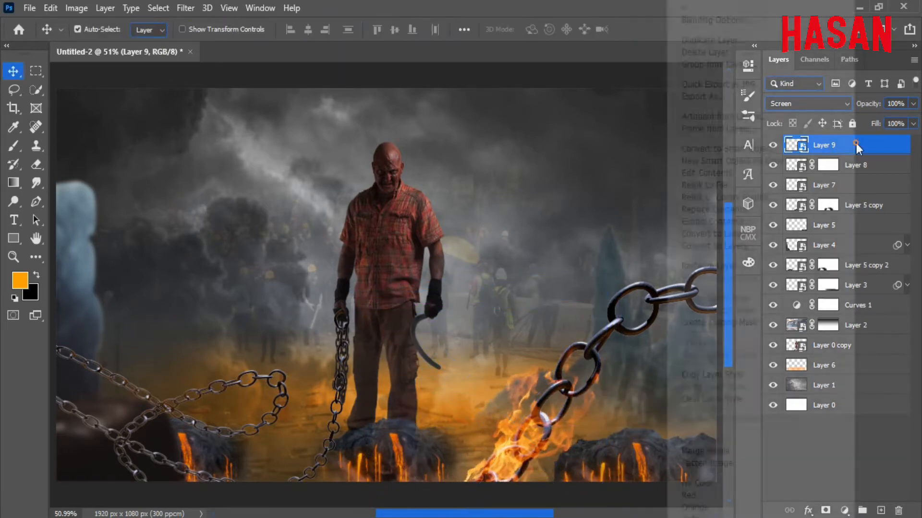
Duplicate the flames and place a slightly enlarged copy at the bottom of the looped chain beside the man's feet
{"action": "key", "text": "ctrl+j"}
{"action": "key", "text": "ctrl+t"}
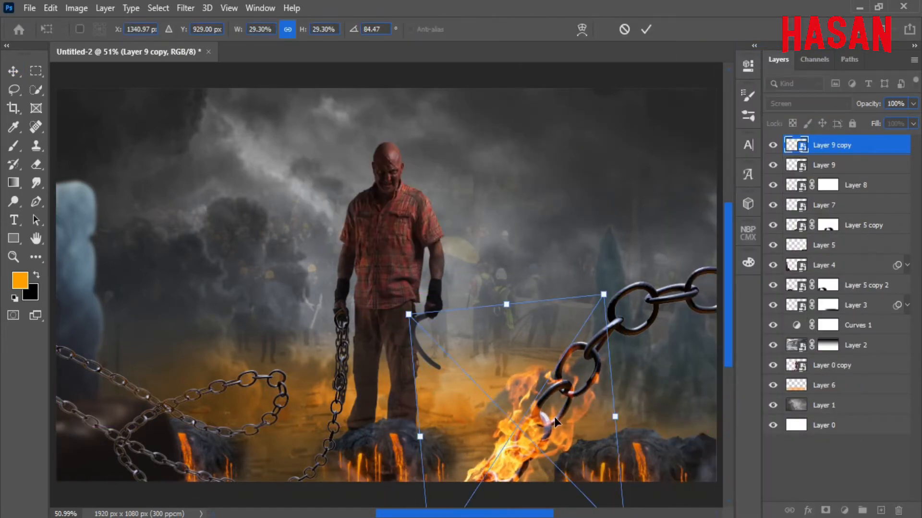
{"action": "left_click_drag", "start_coordinate": [554, 417], "coordinate": [320, 432]}
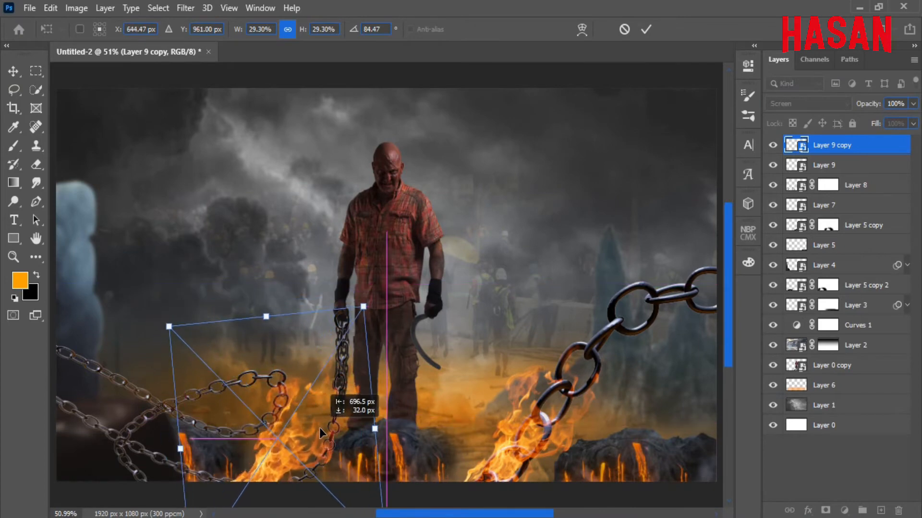
{"action": "left_click_drag", "start_coordinate": [363, 305], "coordinate": [379, 282]}
{"action": "left_click_drag", "start_coordinate": [310, 423], "coordinate": [293, 454]}
{"action": "left_click", "coordinate": [645, 29]}
Duplicate the flame copy layer once more above the existing flames
{"action": "scroll", "coordinate": [323, 355], "scroll_direction": "up", "scroll_amount": 4}
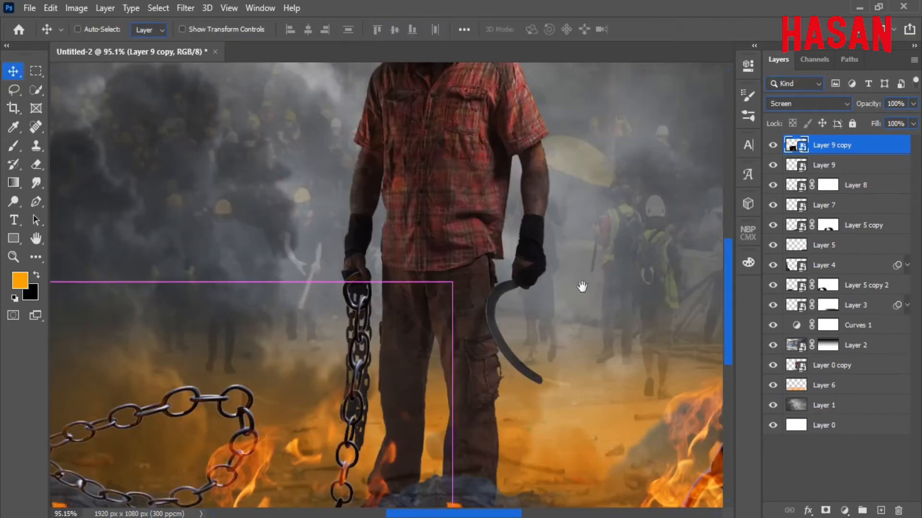
{"action": "right_click", "coordinate": [870, 146]}
{"action": "left_click", "coordinate": [728, 40]}
{"action": "left_click", "coordinate": [562, 135]}
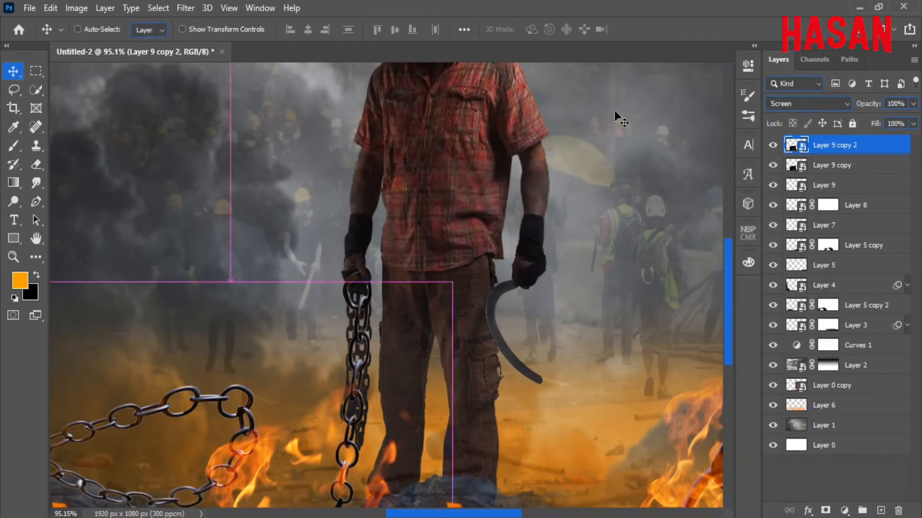
Scale the second flame copy to 10.69% × 10.44%, rotate it 58.96° and place it over the chain below the man's hand
{"action": "key", "text": "ctrl+t"}
{"action": "left_click_drag", "start_coordinate": [420, 497], "coordinate": [565, 363]}
{"action": "left_click_drag", "start_coordinate": [572, 320], "coordinate": [361, 311]}
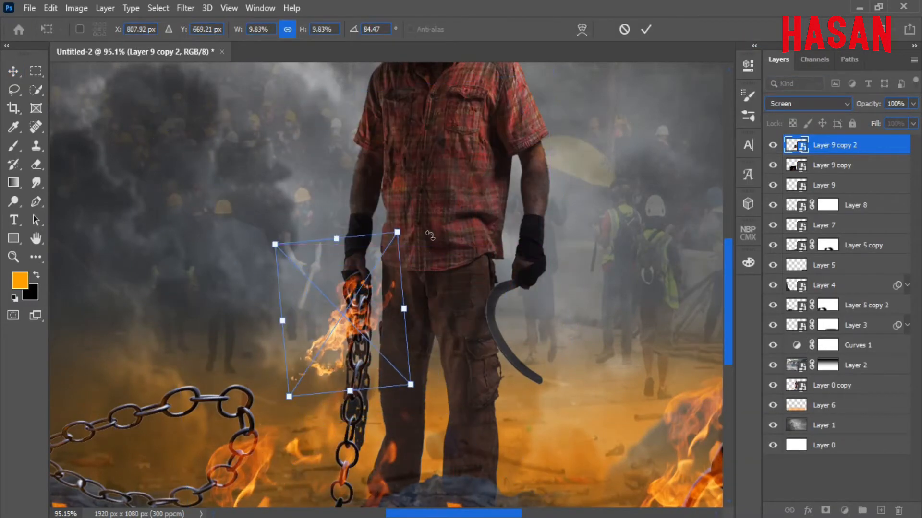
{"action": "left_click_drag", "start_coordinate": [456, 334], "coordinate": [454, 285]}
{"action": "left_click_drag", "start_coordinate": [358, 317], "coordinate": [365, 314]}
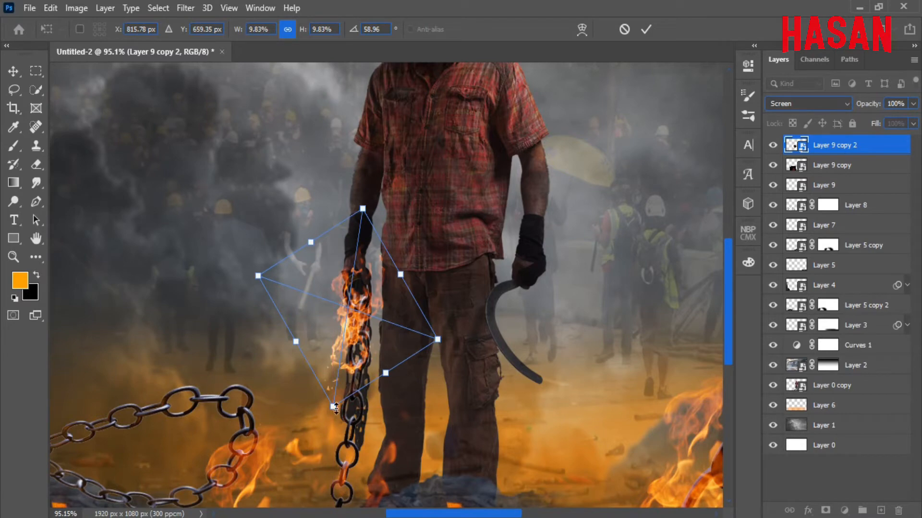
{"action": "left_click_drag", "start_coordinate": [336, 408], "coordinate": [333, 423]}
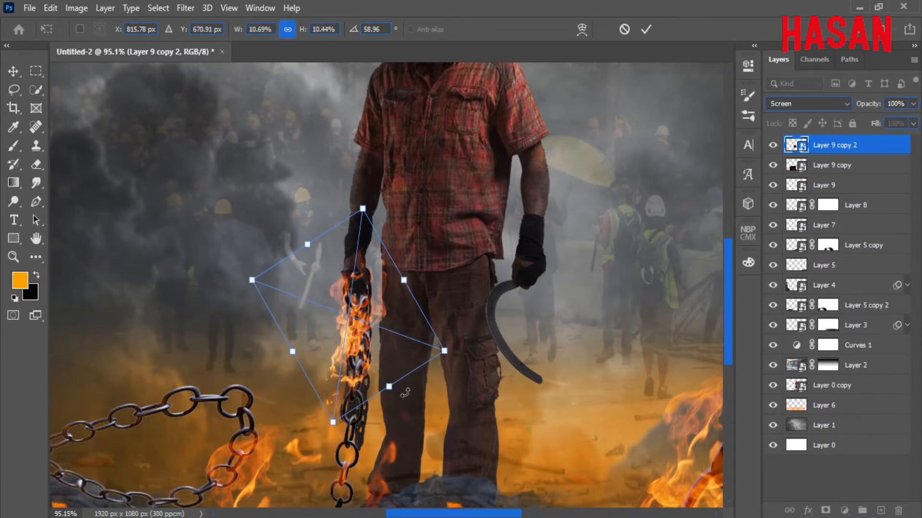
{"action": "scroll", "coordinate": [405, 392], "scroll_direction": "up", "scroll_amount": 2}
{"action": "scroll", "coordinate": [405, 393], "scroll_direction": "down", "scroll_amount": 5}
{"action": "key", "text": "Return"}
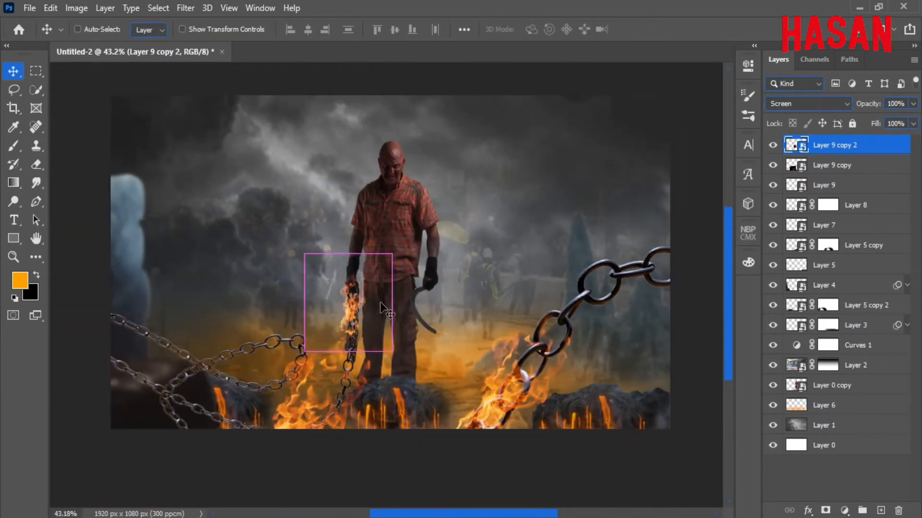
Duplicate the flames on the hand-held chain and move the copy about 132 px further down the chain
{"action": "scroll", "coordinate": [382, 310], "scroll_direction": "up", "scroll_amount": 4}
{"action": "right_click", "coordinate": [878, 146]}
{"action": "left_click", "coordinate": [709, 44]}
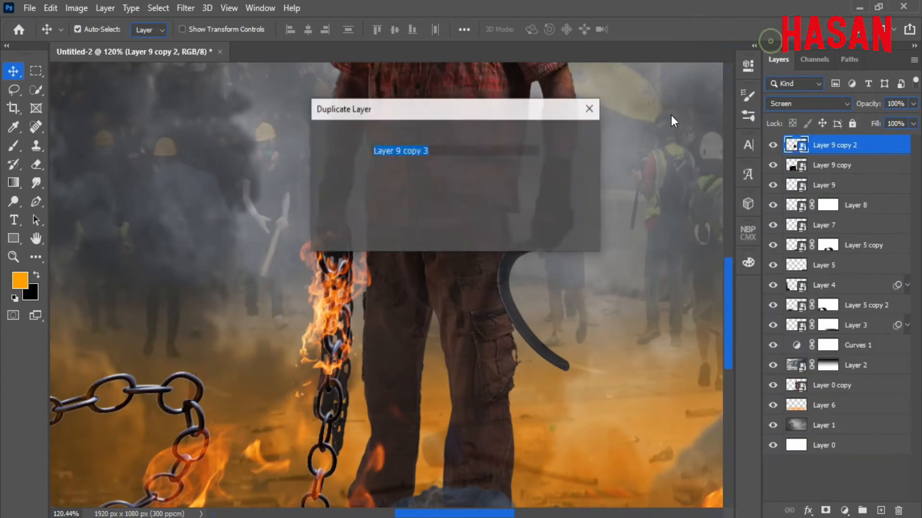
{"action": "key", "text": "Return"}
{"action": "key", "text": "ctrl+t"}
{"action": "left_click_drag", "start_coordinate": [323, 358], "coordinate": [326, 434]}
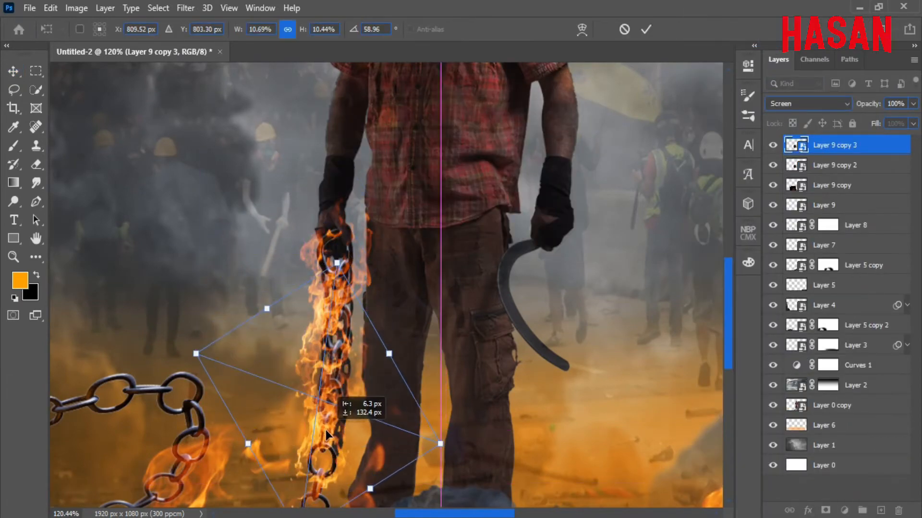
{"action": "key", "text": "Return"}
{"action": "key", "text": "ctrl+0"}
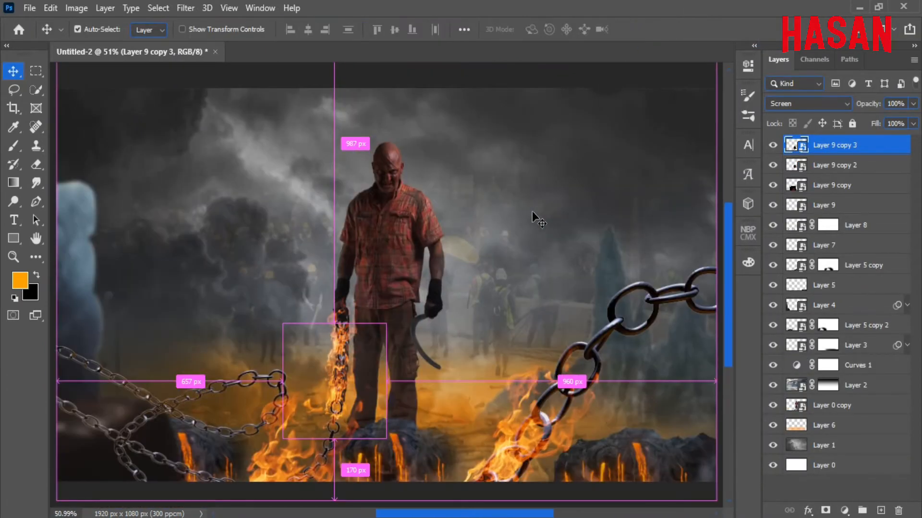
Add an orange #fb7204 Solid Color fill above the large chain's layer and set its blend mode to Linear Dodge (Add)
{"action": "left_click", "coordinate": [857, 203]}
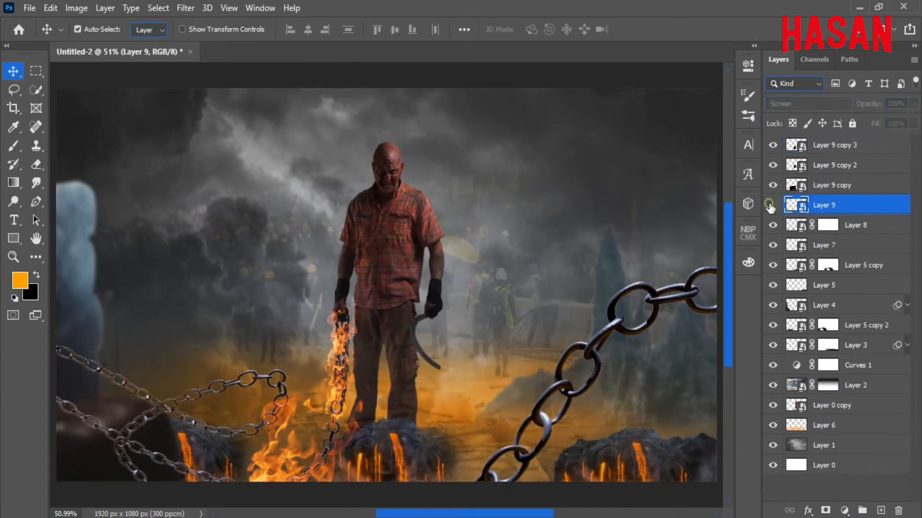
{"action": "left_click", "coordinate": [856, 225]}
{"action": "left_click", "coordinate": [824, 245]}
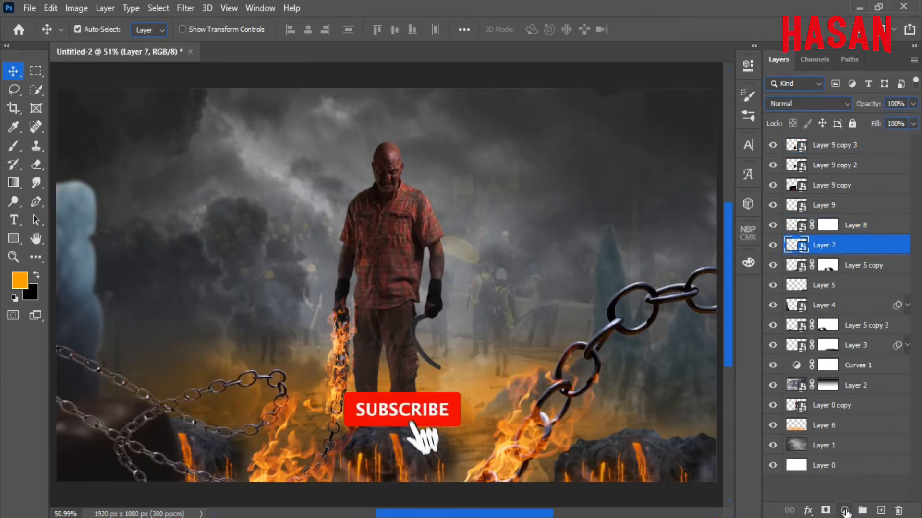
{"action": "left_click", "coordinate": [844, 511]}
{"action": "left_click", "coordinate": [846, 261]}
{"action": "left_click_drag", "start_coordinate": [761, 207], "coordinate": [759, 213]}
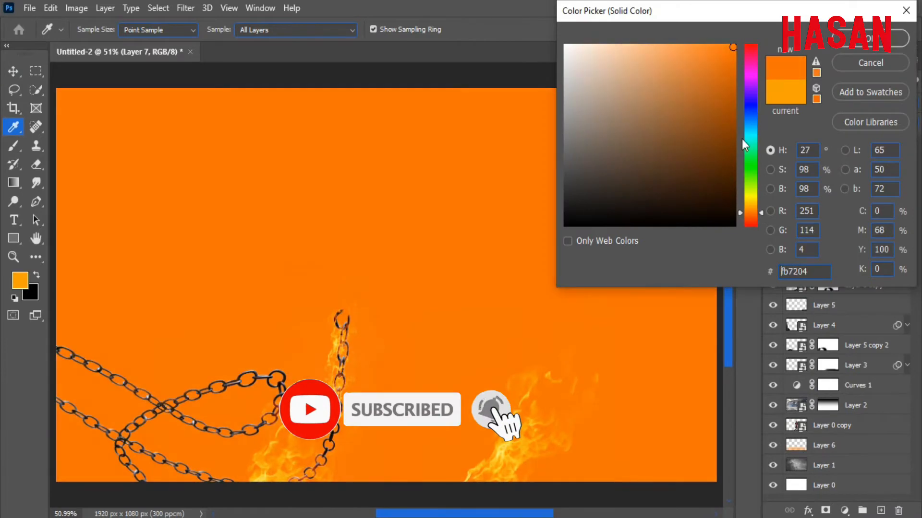
{"action": "left_click", "coordinate": [869, 39]}
{"action": "left_click", "coordinate": [846, 105]}
{"action": "left_click", "coordinate": [822, 243]}
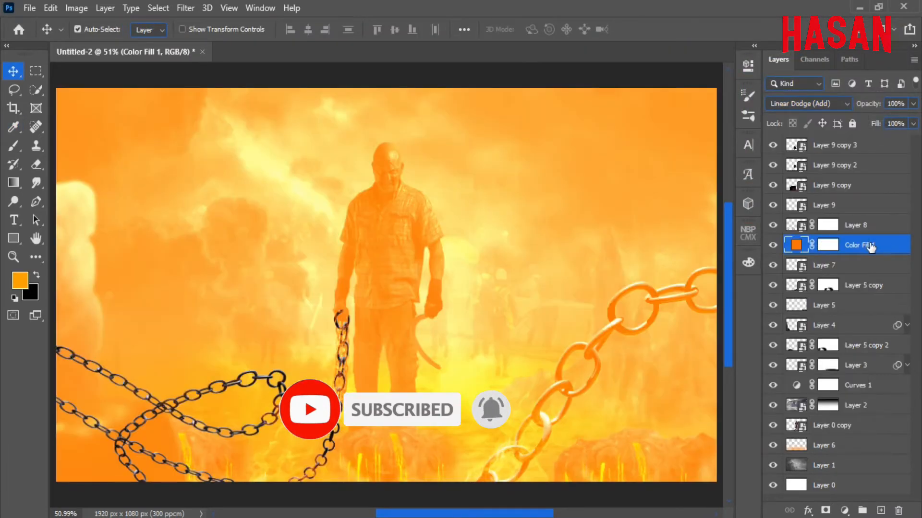
Clip the orange fill to the large chain's layer and invert its layer mask to black
{"action": "right_click", "coordinate": [870, 245]}
{"action": "left_click", "coordinate": [813, 272]}
{"action": "left_click", "coordinate": [838, 245]}
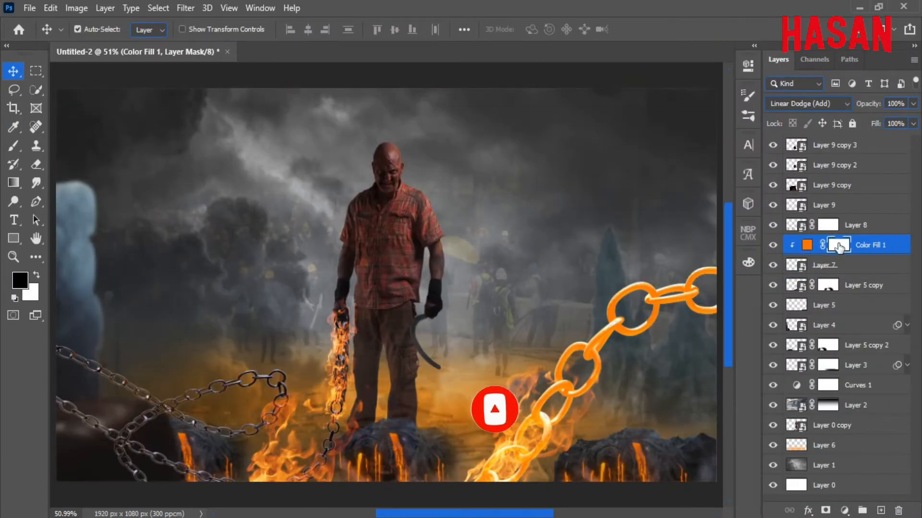
{"action": "left_click", "coordinate": [748, 66]}
{"action": "key", "text": "ctrl+i"}
{"action": "left_click", "coordinate": [711, 60]}
Brush white on the fill's mask at 7% and 22% flow to bring an orange glow onto the large chain's links
{"action": "key", "text": "b"}
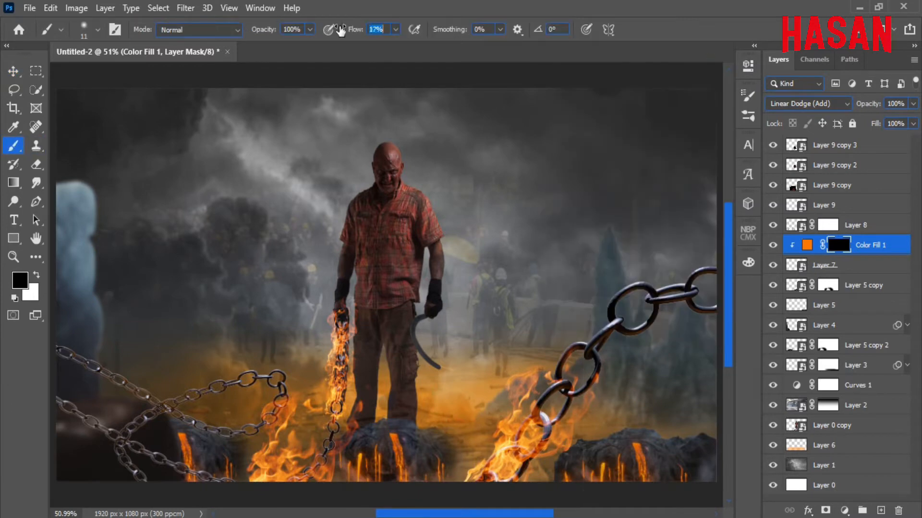
{"action": "left_click_drag", "start_coordinate": [479, 290], "coordinate": [495, 290]}
{"action": "left_click_drag", "start_coordinate": [576, 362], "coordinate": [560, 283]}
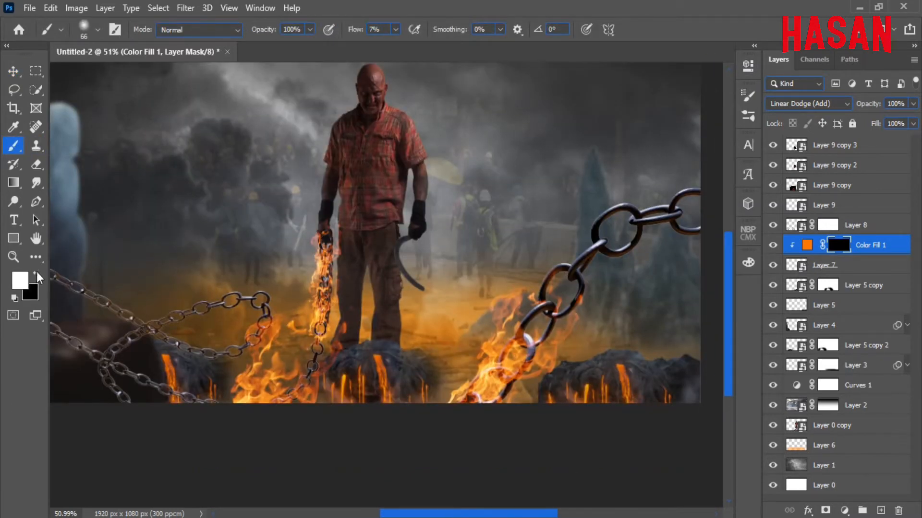
{"action": "left_click_drag", "start_coordinate": [521, 238], "coordinate": [454, 327]}
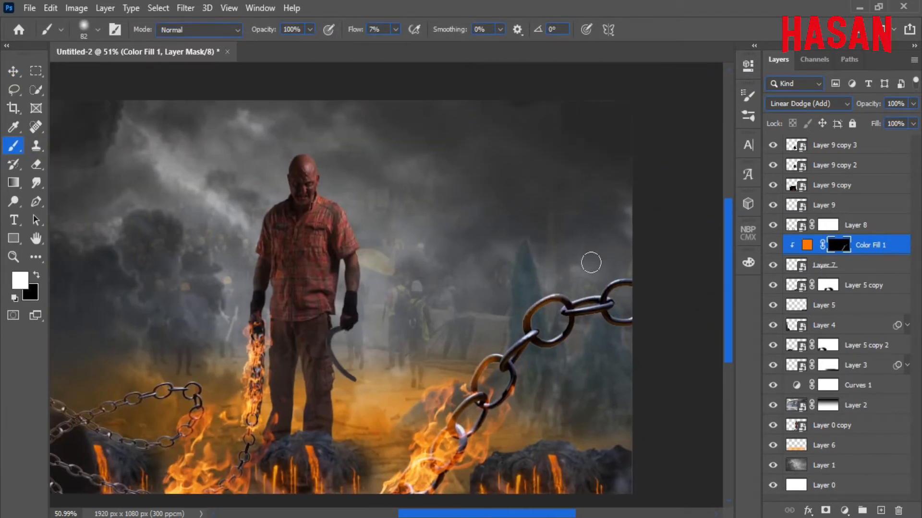
{"action": "left_click_drag", "start_coordinate": [495, 354], "coordinate": [474, 258]}
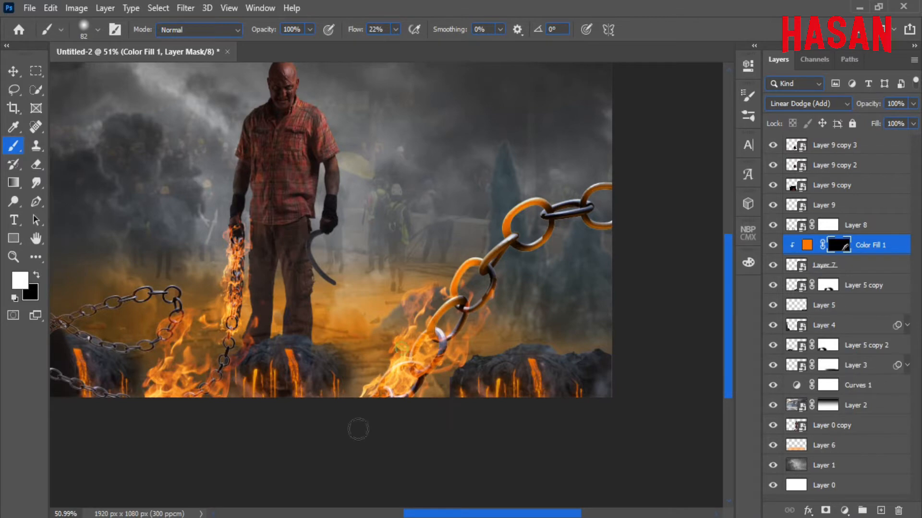
{"action": "scroll", "coordinate": [395, 317], "scroll_direction": "up", "scroll_amount": 1}
{"action": "scroll", "coordinate": [305, 336], "scroll_direction": "down", "scroll_amount": 1}
{"action": "left_click_drag", "start_coordinate": [305, 336], "coordinate": [393, 318]}
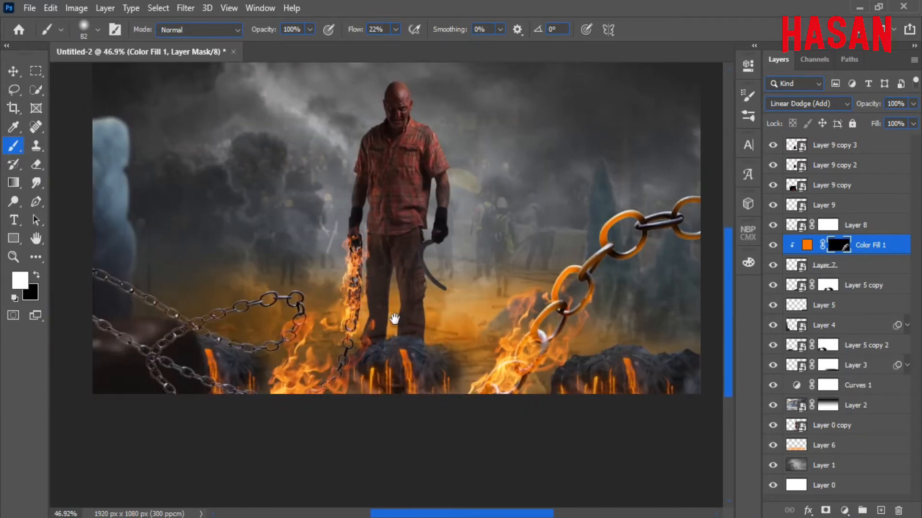
Copy the hex colour code of the large chain's orange fill
{"action": "double_click", "coordinate": [807, 246]}
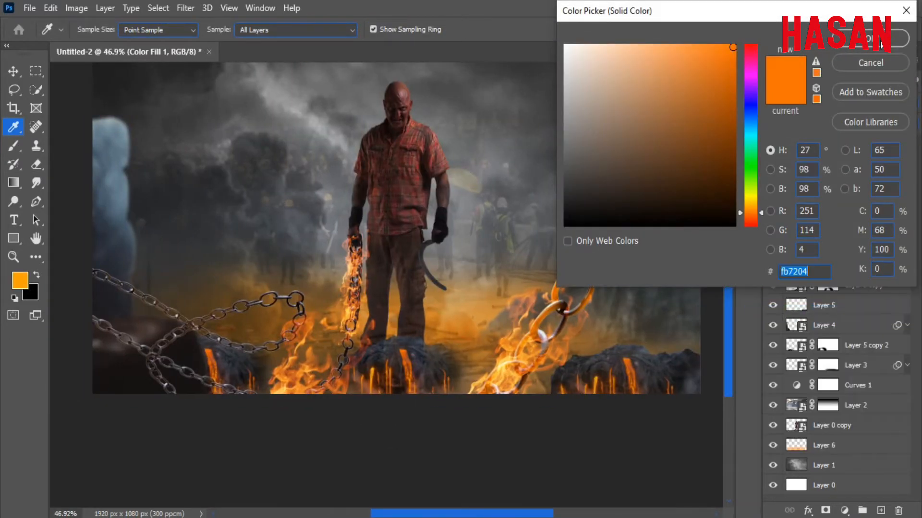
{"action": "key", "text": "Return"}
{"action": "left_click", "coordinate": [844, 209]}
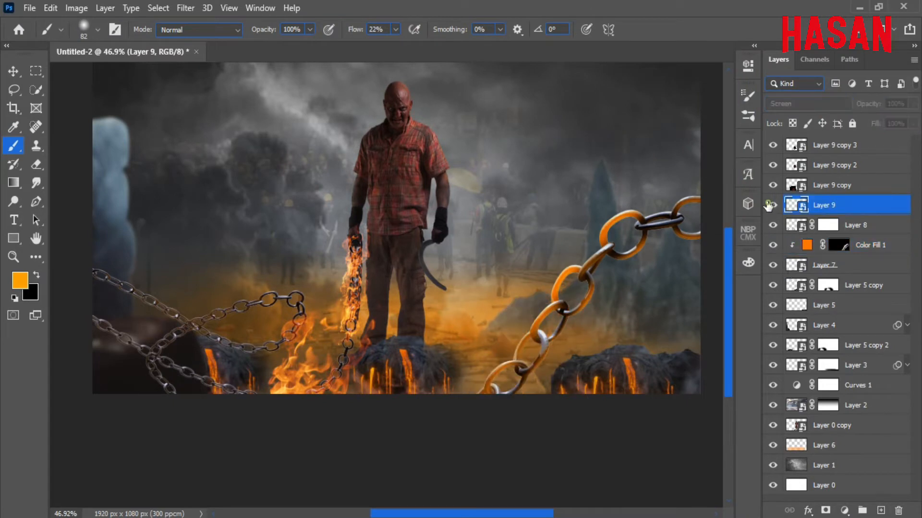
{"action": "key", "text": "v"}
{"action": "key", "text": "alt+bracketright"}
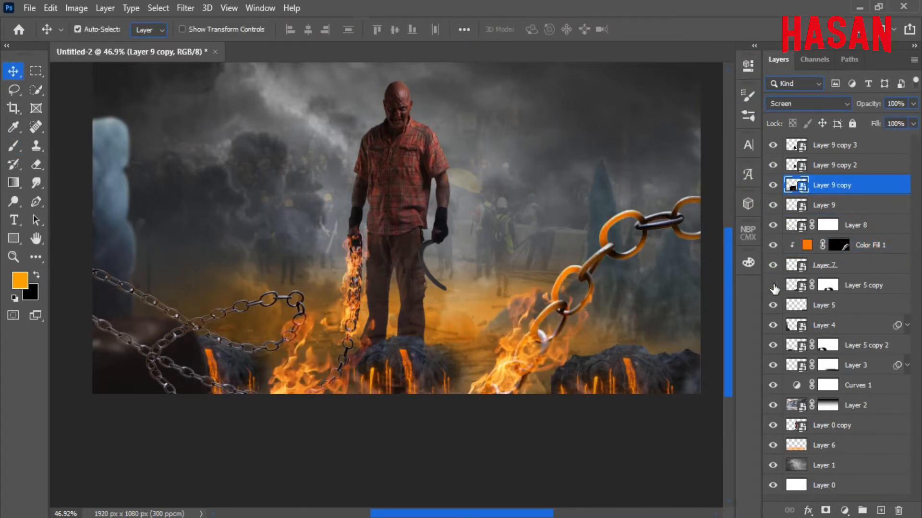
Select the looped chain's layer from the canvas and toggle its visibility to identify it
{"action": "scroll", "coordinate": [173, 322], "scroll_direction": "up", "scroll_amount": 4}
{"action": "right_click", "coordinate": [232, 276]}
{"action": "left_click", "coordinate": [269, 286]}
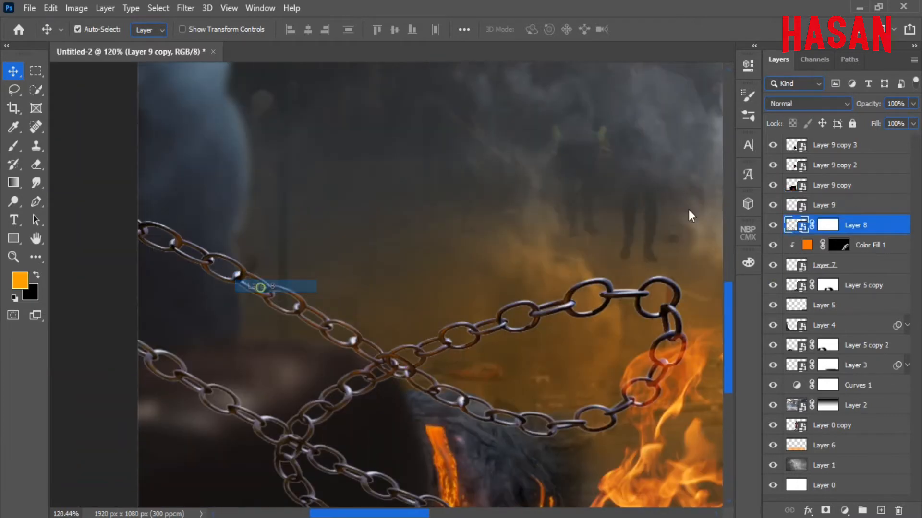
{"action": "left_click", "coordinate": [773, 226]}
{"action": "left_click", "coordinate": [773, 226]}
{"action": "left_click_drag", "start_coordinate": [562, 308], "coordinate": [540, 299]}
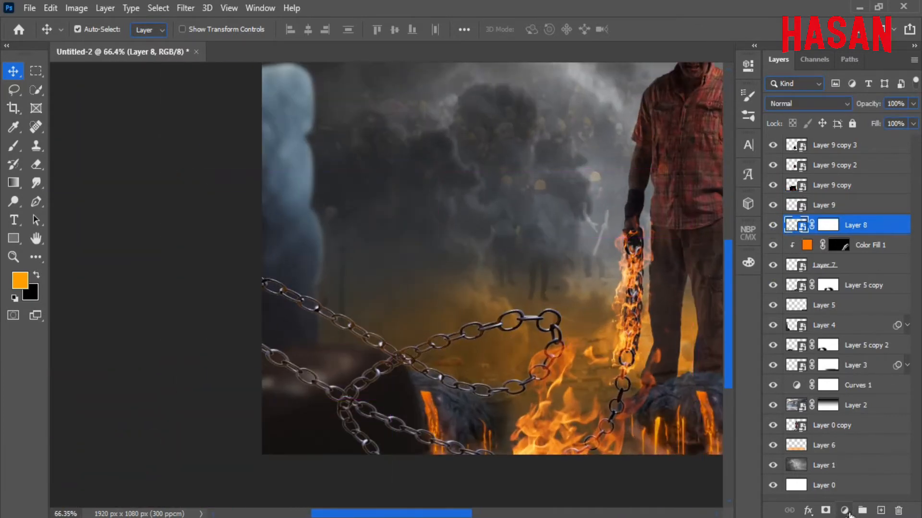
Add a second Solid Color fill of #fb7204 above the looped chain's layer
{"action": "left_click", "coordinate": [844, 510]}
{"action": "left_click", "coordinate": [856, 261]}
{"action": "right_click", "coordinate": [802, 269]}
{"action": "left_click", "coordinate": [807, 331]}
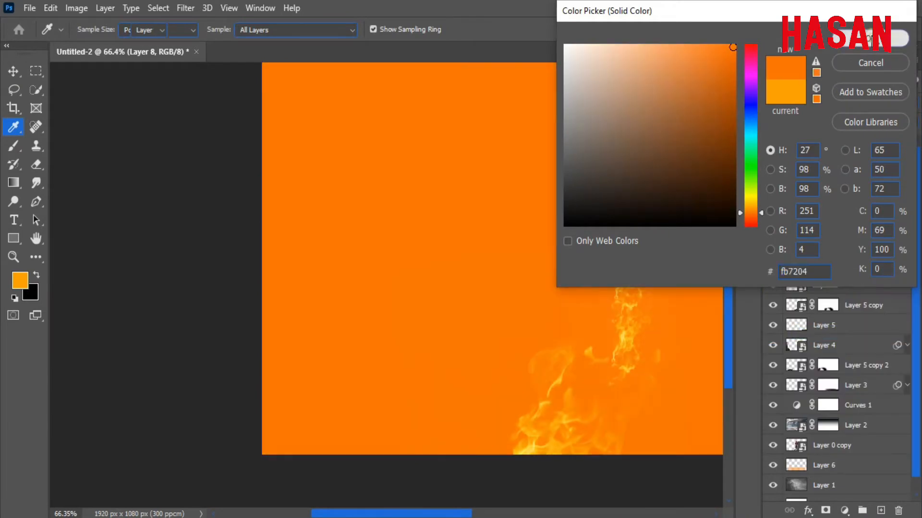
{"action": "left_click", "coordinate": [895, 38]}
{"action": "key", "text": "ctrl+0"}
Clip the second orange fill to the looped chain's layer and invert its mask to black
{"action": "right_click", "coordinate": [887, 220]}
{"action": "left_click", "coordinate": [787, 274]}
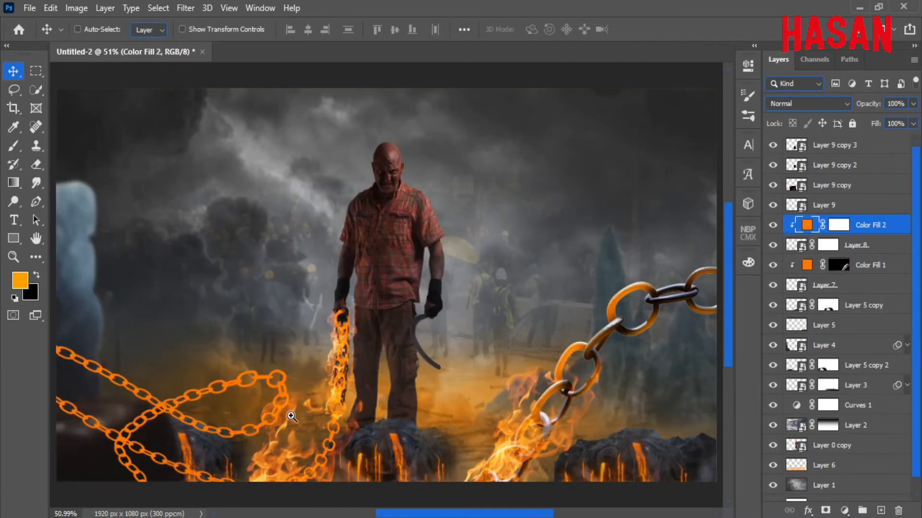
{"action": "left_click", "coordinate": [748, 66]}
{"action": "left_click", "coordinate": [682, 272]}
{"action": "left_click", "coordinate": [714, 57]}
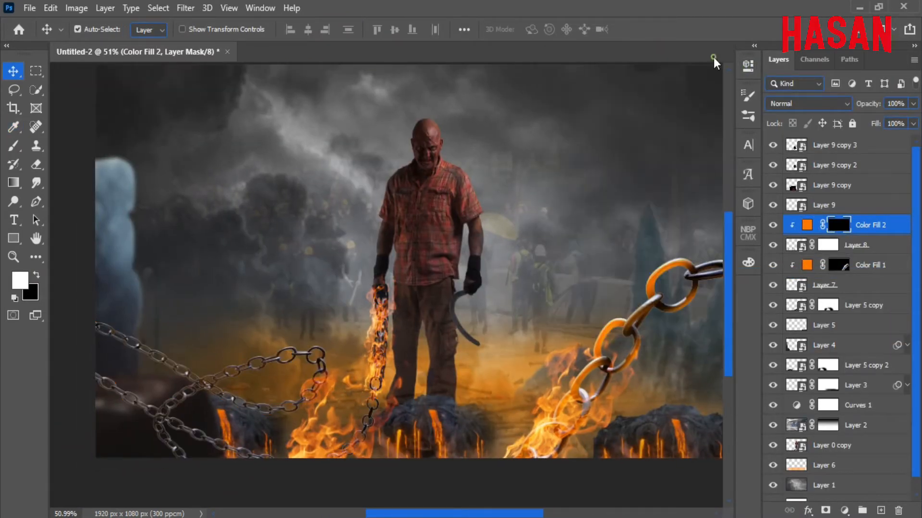
Brush white on the second fill's mask at 22% and 34% flow to tint the looped chain's links near the flames and crossing orange
{"action": "key", "text": "b"}
{"action": "scroll", "coordinate": [384, 360], "scroll_direction": "up", "scroll_amount": 3}
{"action": "mouse_move", "coordinate": [404, 356]}
{"action": "left_mouse_down"}
{"action": "mouse_move", "coordinate": [419, 230]}
{"action": "mouse_move", "coordinate": [442, 308]}
{"action": "left_mouse_up"}
{"action": "scroll", "coordinate": [419, 231], "scroll_direction": "up", "scroll_amount": 2}
{"action": "scroll", "coordinate": [381, 248], "scroll_direction": "down", "scroll_amount": 1}
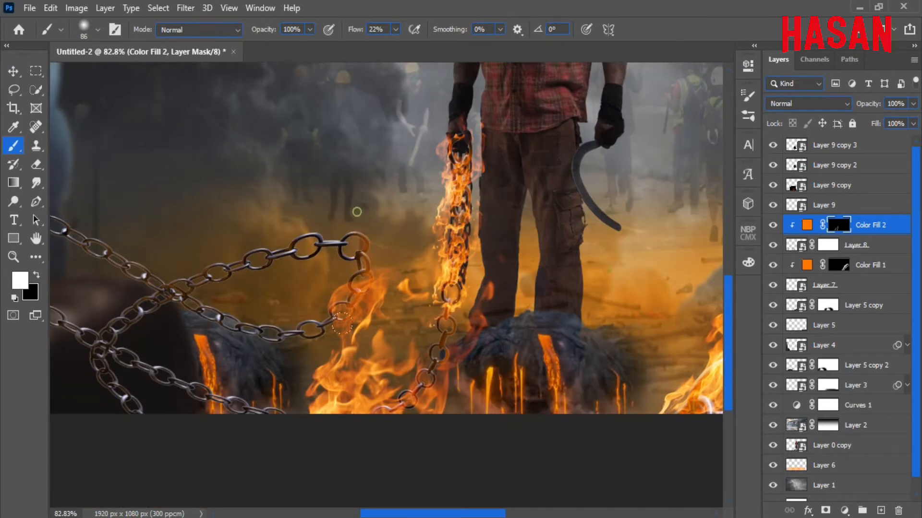
{"action": "left_click_drag", "start_coordinate": [303, 355], "coordinate": [352, 308]}
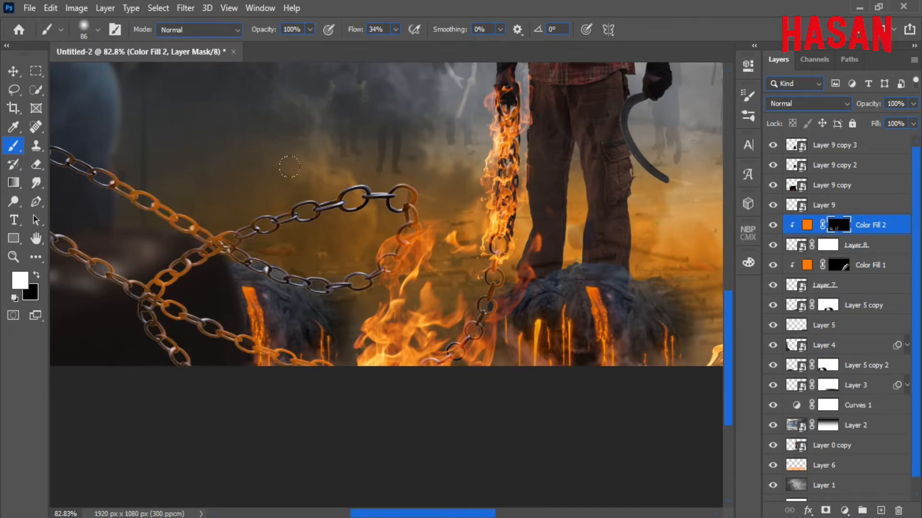
Reduce the brush flow to 9% and softly tint the outer strands and upper loop of the looped chain orange
{"action": "left_click", "coordinate": [13, 145]}
{"action": "left_click_drag", "start_coordinate": [97, 163], "coordinate": [242, 211]}
{"action": "left_click_drag", "start_coordinate": [196, 202], "coordinate": [236, 217]}
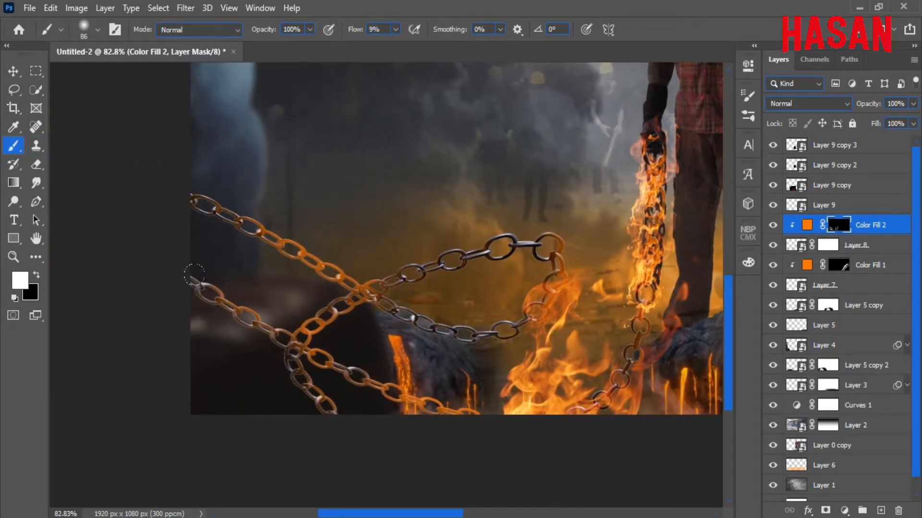
{"action": "mouse_move", "coordinate": [339, 358]}
{"action": "left_mouse_down"}
{"action": "mouse_move", "coordinate": [251, 249]}
{"action": "mouse_move", "coordinate": [228, 281]}
{"action": "left_mouse_up"}
{"action": "left_click_drag", "start_coordinate": [314, 254], "coordinate": [442, 244]}
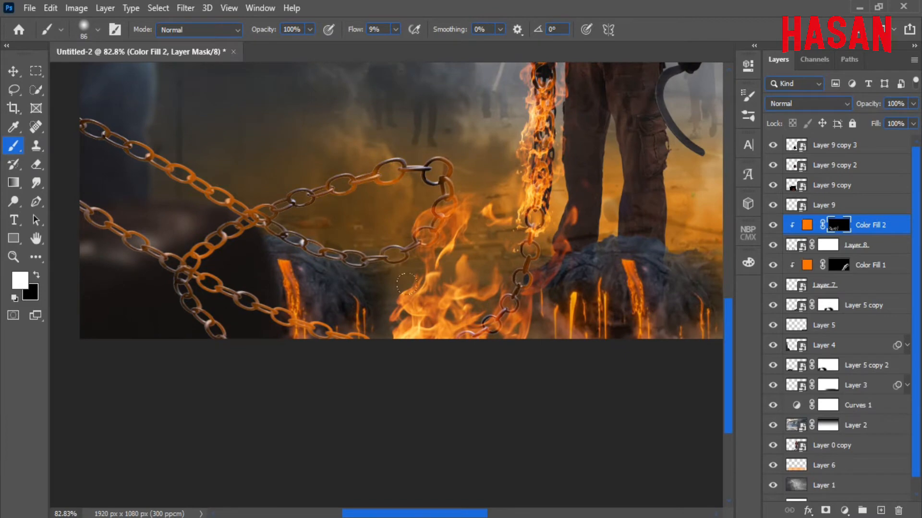
{"action": "left_click_drag", "start_coordinate": [407, 284], "coordinate": [366, 284]}
{"action": "left_click_drag", "start_coordinate": [335, 260], "coordinate": [388, 242]}
{"action": "mouse_move", "coordinate": [510, 273]}
{"action": "left_mouse_down"}
{"action": "mouse_move", "coordinate": [404, 255]}
{"action": "mouse_move", "coordinate": [533, 247]}
{"action": "left_mouse_up"}
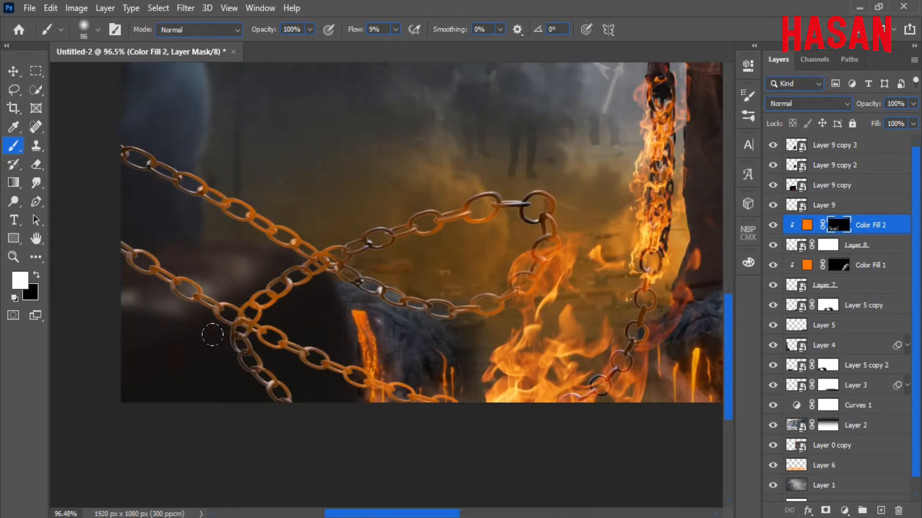
Build up the orange tint at 9% flow on the looped chain's lower strands and the links hanging into the flames
{"action": "left_click_drag", "start_coordinate": [425, 339], "coordinate": [320, 331]}
{"action": "left_click_drag", "start_coordinate": [393, 304], "coordinate": [509, 308]}
{"action": "left_click_drag", "start_coordinate": [346, 221], "coordinate": [408, 208]}
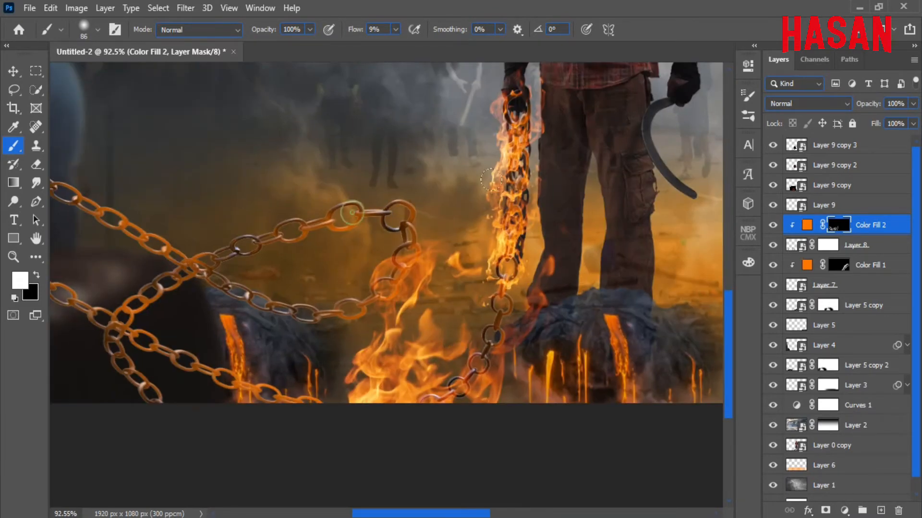
{"action": "left_click_drag", "start_coordinate": [338, 358], "coordinate": [269, 356]}
{"action": "left_click_drag", "start_coordinate": [508, 346], "coordinate": [497, 346]}
{"action": "left_click_drag", "start_coordinate": [381, 341], "coordinate": [530, 331]}
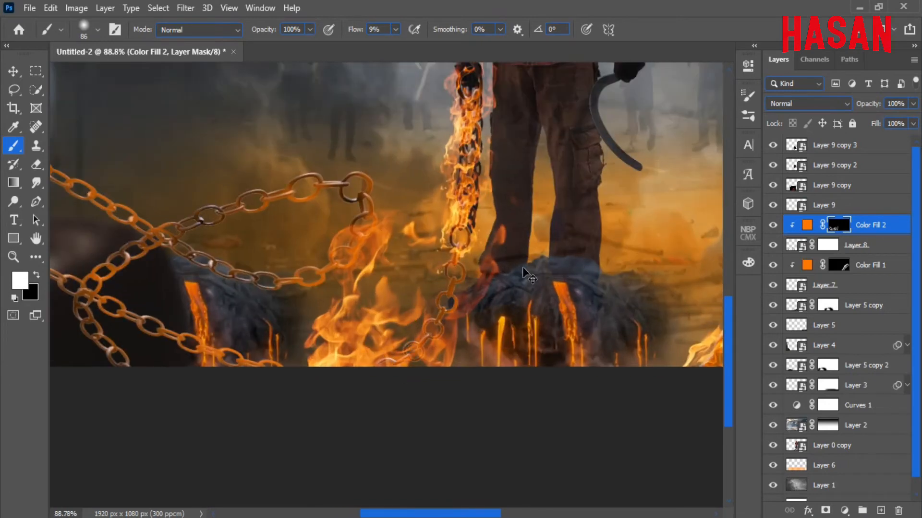
Return to the large chain's orange fill mask and touch up the glow on its links at 9% flow
{"action": "mouse_move", "coordinate": [523, 273]}
{"action": "left_mouse_down", "text": "ctrl"}
{"action": "mouse_move", "coordinate": [438, 276]}
{"action": "mouse_move", "coordinate": [271, 346]}
{"action": "left_mouse_up", "text": "ctrl"}
{"action": "key", "text": "alt+bracketleft"}
{"action": "key", "text": "alt+bracketleft"}
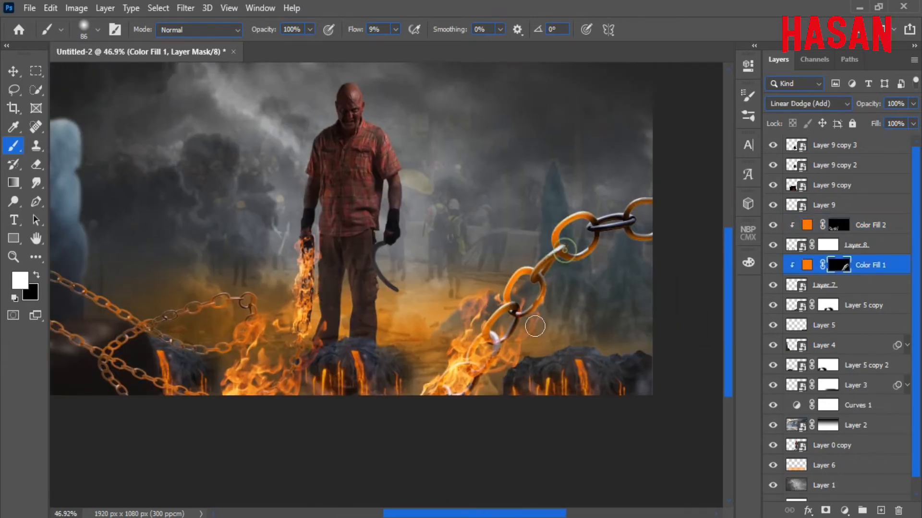
{"action": "left_click_drag", "start_coordinate": [393, 280], "coordinate": [367, 306], "text": "ctrl"}
{"action": "key", "text": "ctrl+0"}
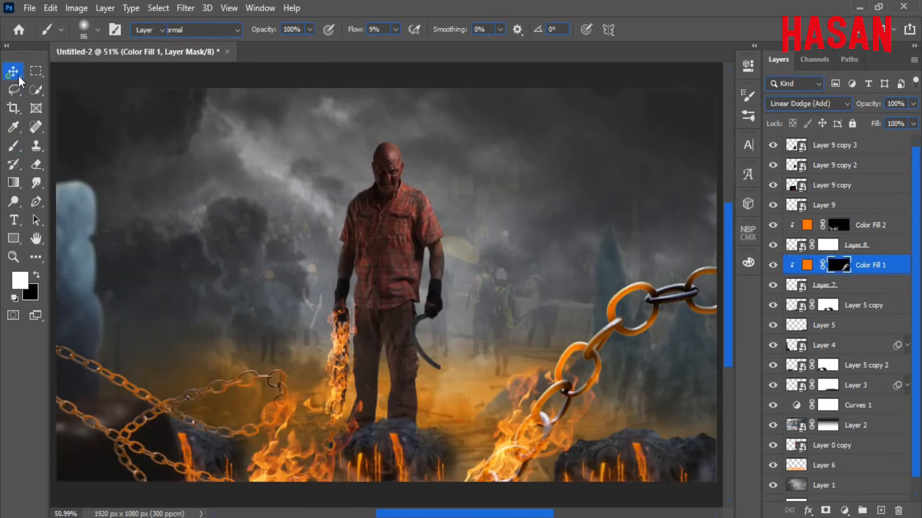
Select the standing man's layer, Model, and toggle its visibility off and back on
{"action": "left_click", "coordinate": [18, 76]}
{"action": "right_click", "coordinate": [414, 207]}
{"action": "right_click", "coordinate": [387, 159]}
{"action": "left_click", "coordinate": [422, 178]}
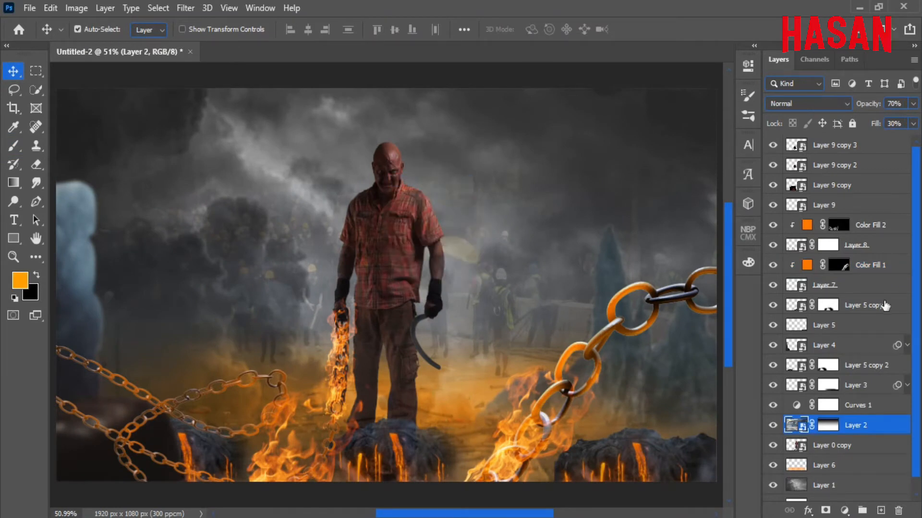
{"action": "scroll", "coordinate": [807, 336], "scroll_direction": "down", "scroll_amount": 1}
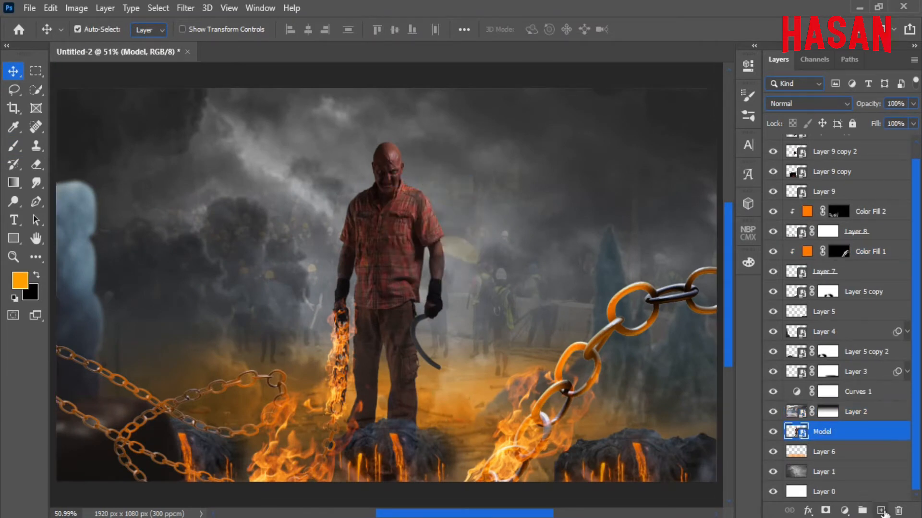
{"action": "left_click", "coordinate": [773, 432]}
{"action": "left_click", "coordinate": [773, 432]}
Add an orange Solid Color fill directly above the Model layer and clip it to the man
{"action": "left_click", "coordinate": [844, 510]}
{"action": "left_click", "coordinate": [823, 258]}
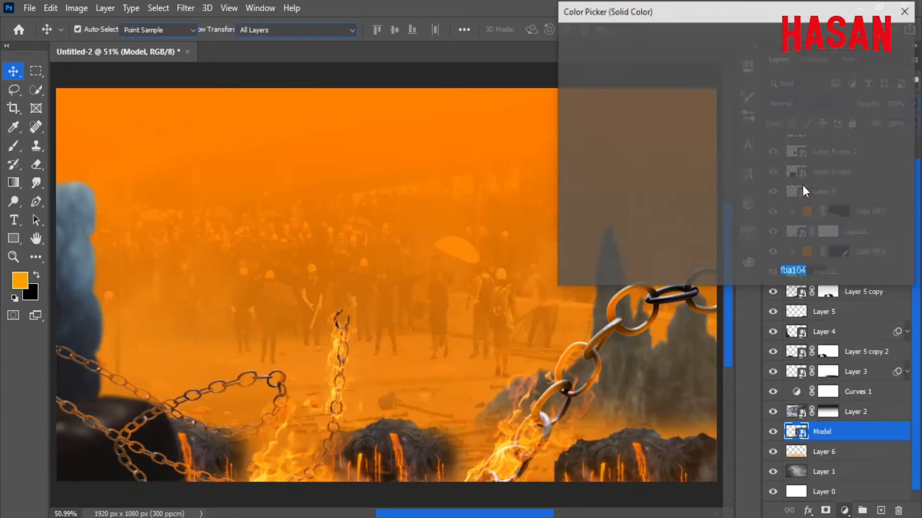
{"action": "right_click", "coordinate": [808, 271]}
{"action": "left_click", "coordinate": [870, 63]}
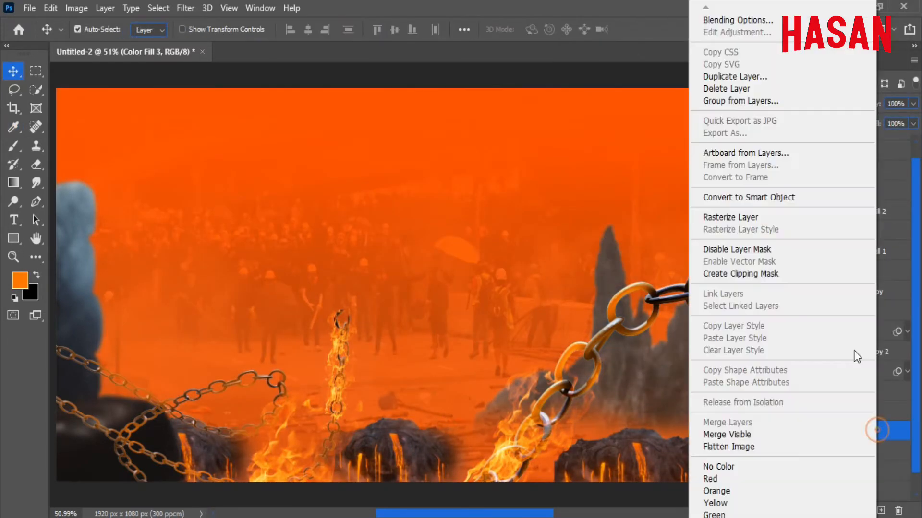
{"action": "left_click", "coordinate": [786, 276]}
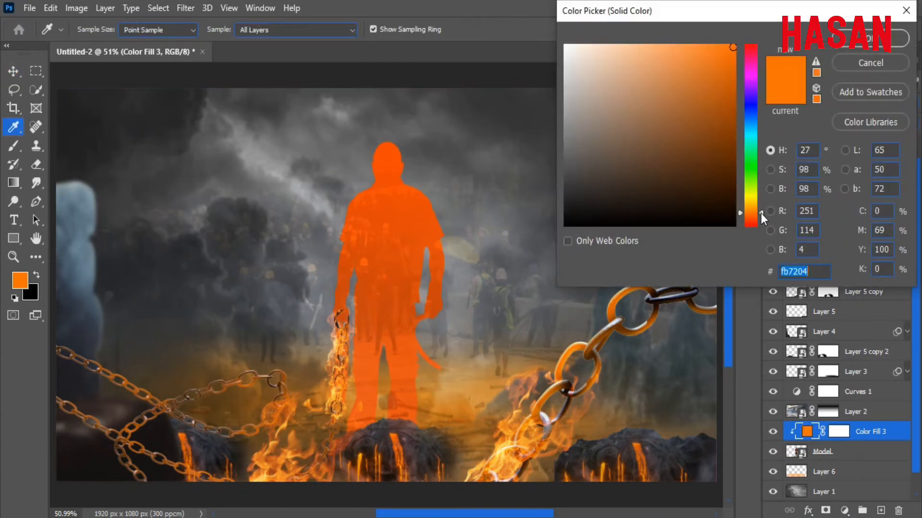
Set the clipped fill's color to #fb7e04 and invert its mask to hide the orange
{"action": "left_click_drag", "start_coordinate": [761, 213], "coordinate": [760, 210]}
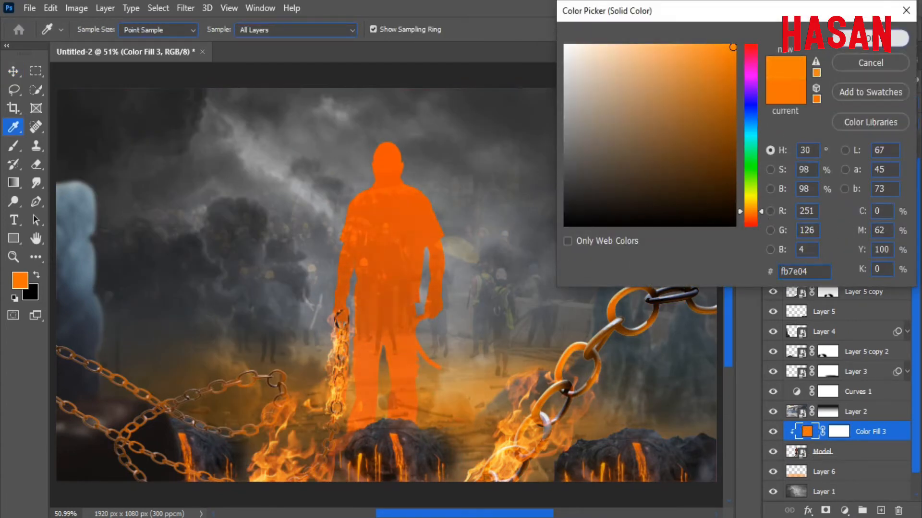
{"action": "key", "text": "Return"}
{"action": "left_click", "coordinate": [748, 66]}
{"action": "left_click", "coordinate": [694, 275]}
{"action": "left_click", "coordinate": [713, 56]}
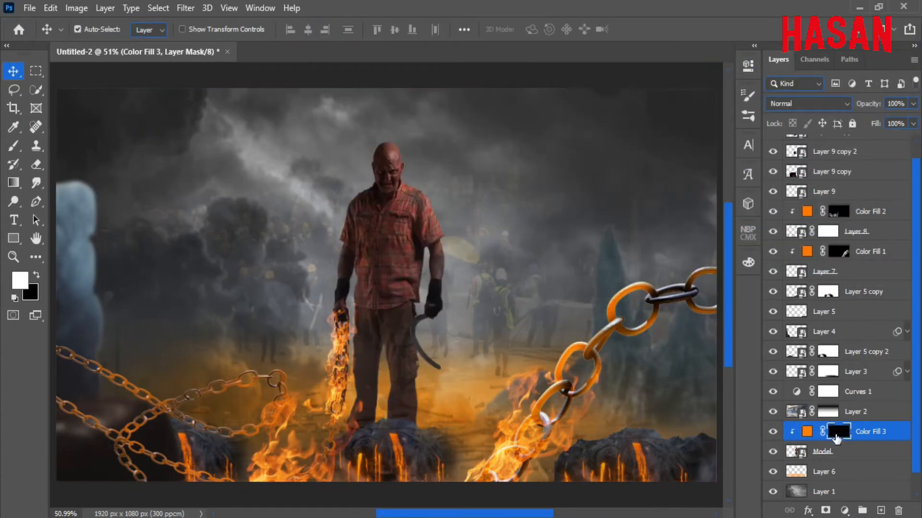
Paint white on the fill's mask at 42% flow along the trouser leg beside the burning chain, and set the fill to Linear Dodge (Add)
{"action": "left_click", "coordinate": [14, 146]}
{"action": "scroll", "coordinate": [395, 303], "scroll_direction": "up", "scroll_amount": 5}
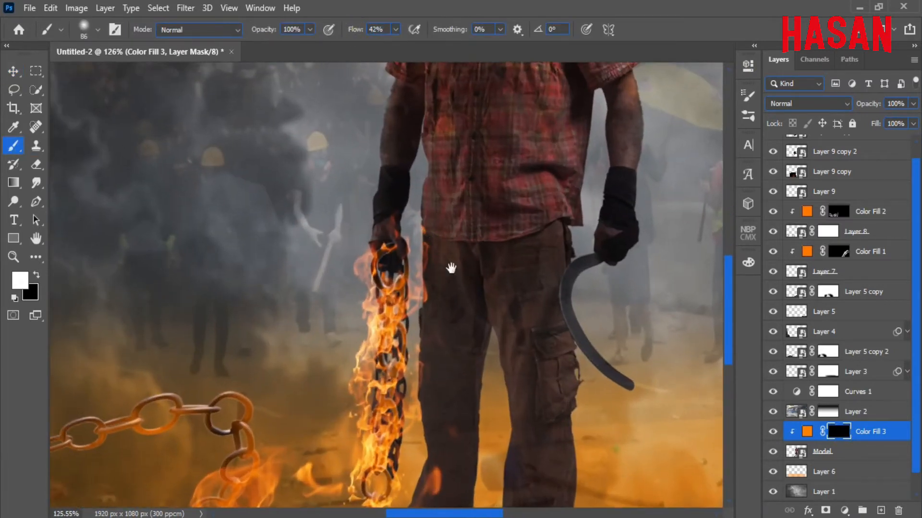
{"action": "scroll", "coordinate": [449, 267], "scroll_direction": "down", "scroll_amount": 3}
{"action": "scroll", "coordinate": [526, 273], "scroll_direction": "down", "scroll_amount": 3}
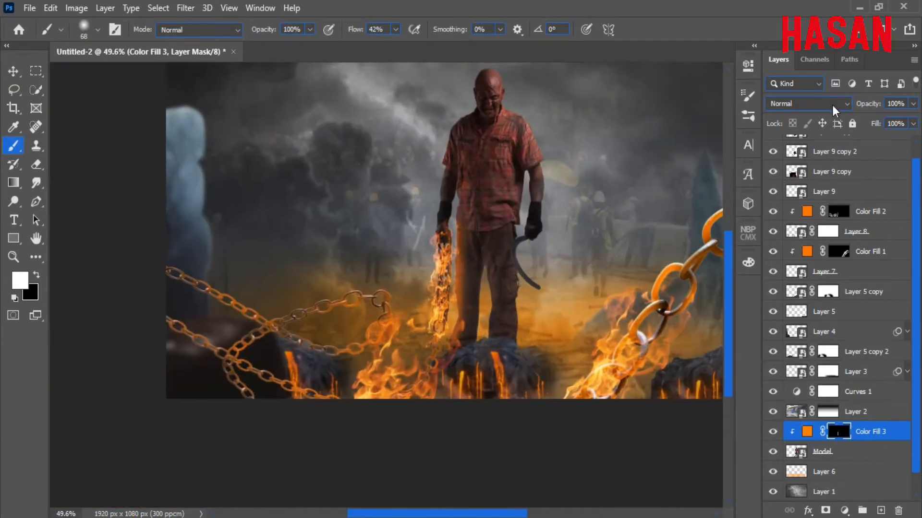
{"action": "left_click", "coordinate": [832, 105]}
{"action": "left_click", "coordinate": [806, 241]}
{"action": "scroll", "coordinate": [471, 259], "scroll_direction": "up", "scroll_amount": 3}
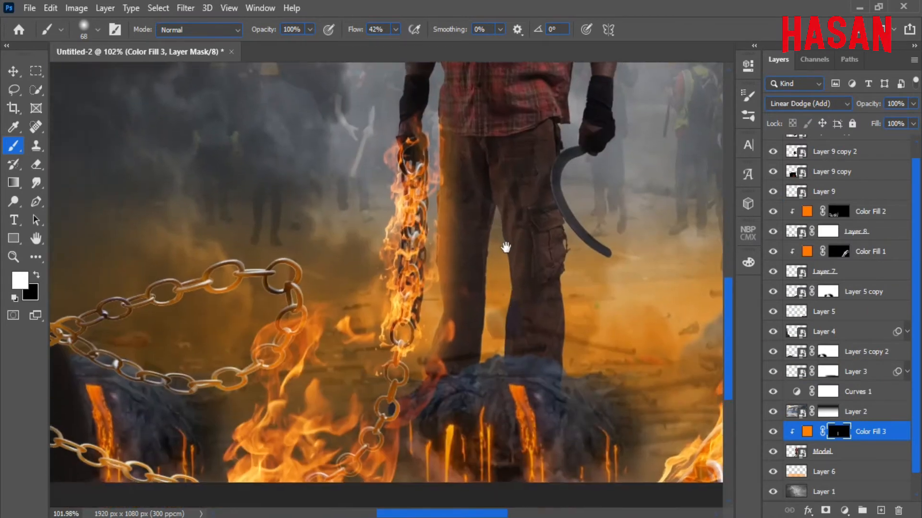
{"action": "scroll", "coordinate": [452, 222], "scroll_direction": "down", "scroll_amount": 2}
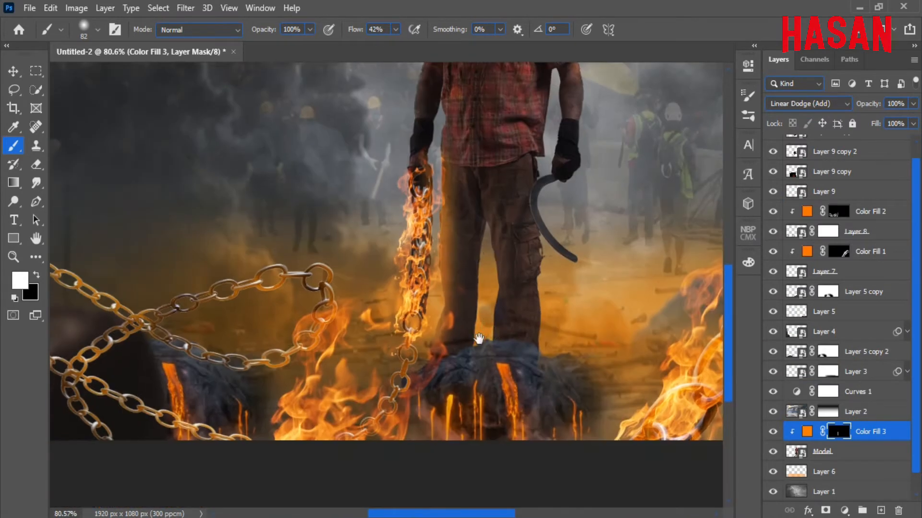
Lower the brush flow to 9% and softly tint the curved rod, the hand holding it and that forearm orange
{"action": "left_click_drag", "start_coordinate": [562, 301], "coordinate": [523, 322]}
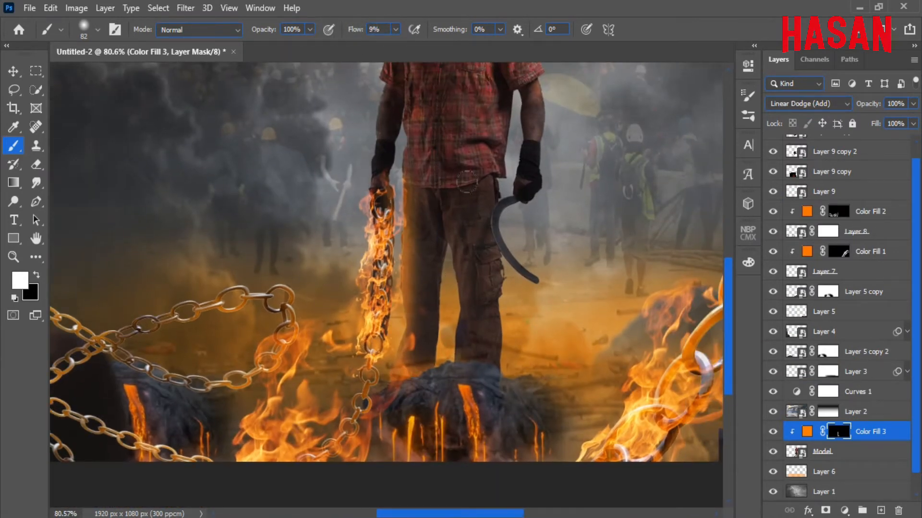
{"action": "scroll", "coordinate": [501, 276], "scroll_direction": "up", "scroll_amount": 2}
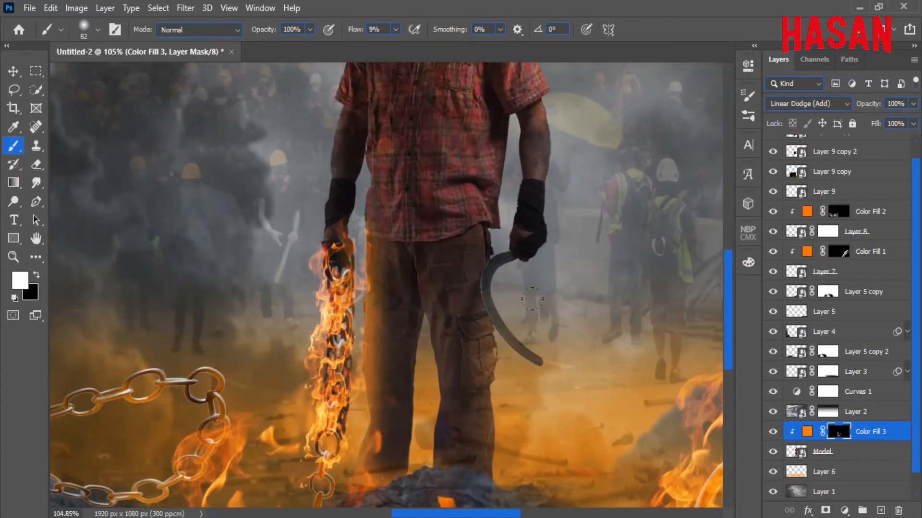
{"action": "left_click_drag", "start_coordinate": [499, 275], "coordinate": [531, 354]}
{"action": "left_click_drag", "start_coordinate": [537, 288], "coordinate": [540, 311]}
{"action": "left_click_drag", "start_coordinate": [550, 184], "coordinate": [537, 323]}
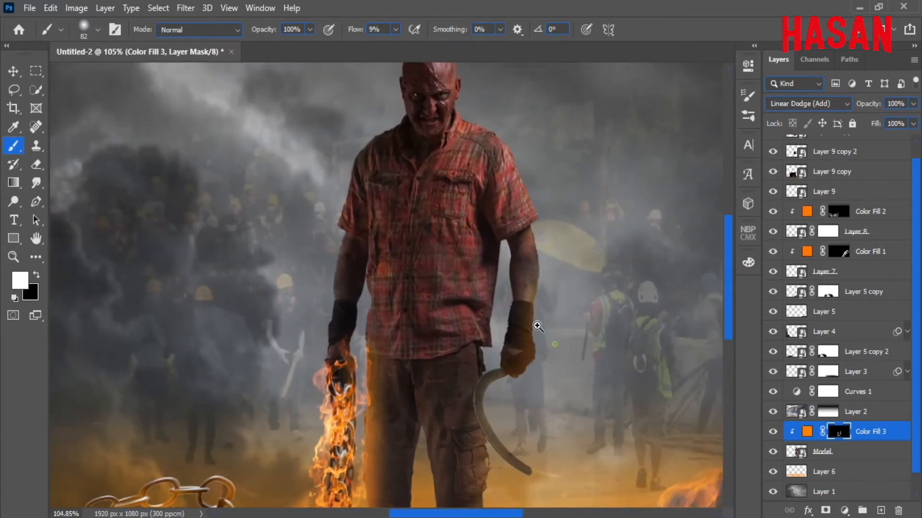
{"action": "mouse_move", "coordinate": [543, 384]}
{"action": "left_mouse_down"}
{"action": "mouse_move", "coordinate": [580, 386]}
{"action": "mouse_move", "coordinate": [501, 315]}
{"action": "mouse_move", "coordinate": [533, 316]}
{"action": "left_mouse_up"}
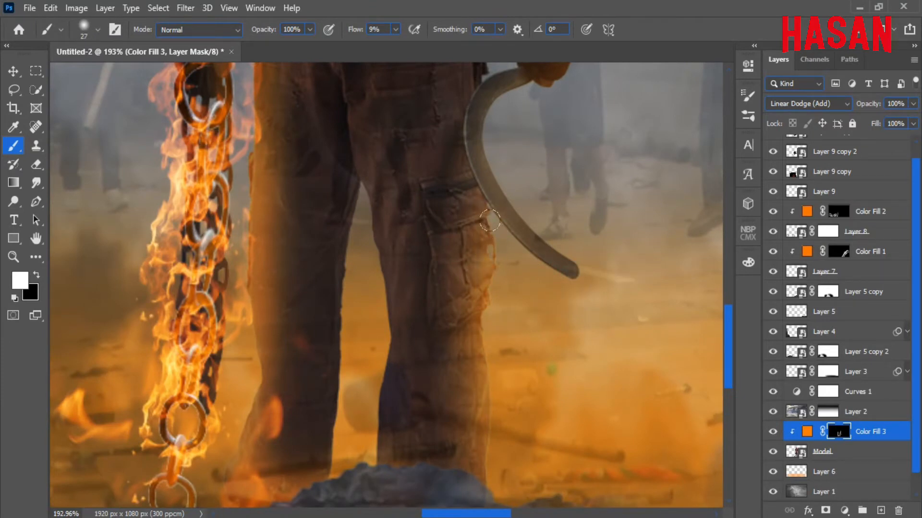
With a size 27 brush at 9% flow, paint an orange rim glow along the cargo pocket and the inner and outer trouser edges
{"action": "left_click_drag", "start_coordinate": [516, 401], "coordinate": [499, 396]}
{"action": "left_click_drag", "start_coordinate": [422, 381], "coordinate": [526, 346]}
{"action": "left_click", "coordinate": [526, 347], "text": "ctrl"}
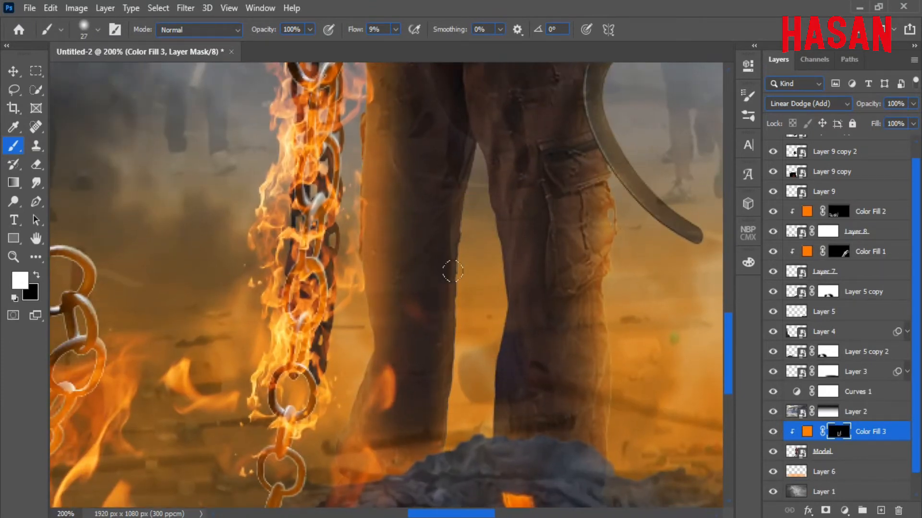
{"action": "left_click_drag", "start_coordinate": [470, 333], "coordinate": [463, 379]}
{"action": "left_click_drag", "start_coordinate": [481, 317], "coordinate": [483, 383]}
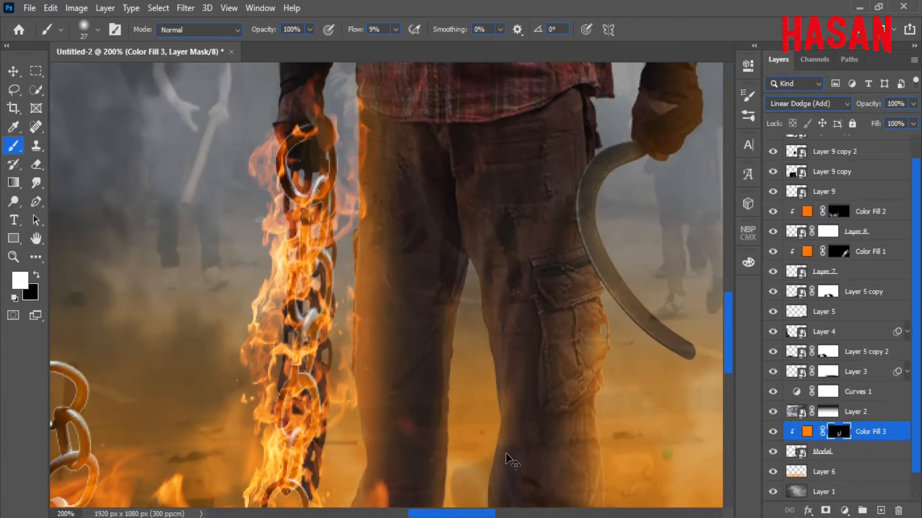
{"action": "left_click_drag", "start_coordinate": [508, 457], "coordinate": [454, 435]}
{"action": "mouse_move", "coordinate": [503, 429]}
{"action": "left_mouse_down"}
{"action": "mouse_move", "coordinate": [496, 379]}
{"action": "mouse_move", "coordinate": [511, 441]}
{"action": "left_mouse_up"}
{"action": "left_click_drag", "start_coordinate": [562, 346], "coordinate": [600, 396]}
{"action": "left_click_drag", "start_coordinate": [575, 269], "coordinate": [580, 356]}
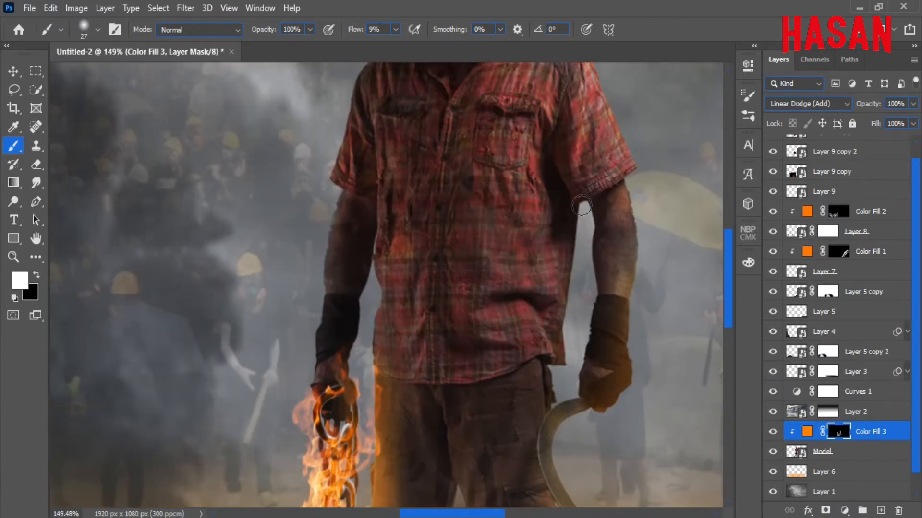
Add a faint orange rim at 9% flow along the shirt's side and the inner arm on the curved rod's side
{"action": "left_click_drag", "start_coordinate": [582, 205], "coordinate": [562, 348]}
{"action": "mouse_move", "coordinate": [589, 270]}
{"action": "left_mouse_down"}
{"action": "mouse_move", "coordinate": [535, 358]}
{"action": "mouse_move", "coordinate": [549, 319]}
{"action": "mouse_move", "coordinate": [532, 363]}
{"action": "left_mouse_up"}
{"action": "mouse_move", "coordinate": [532, 422]}
{"action": "left_mouse_down"}
{"action": "mouse_move", "coordinate": [516, 395]}
{"action": "mouse_move", "coordinate": [504, 408]}
{"action": "left_mouse_up"}
{"action": "mouse_move", "coordinate": [504, 412]}
{"action": "left_mouse_down"}
{"action": "mouse_move", "coordinate": [495, 282]}
{"action": "mouse_move", "coordinate": [412, 328]}
{"action": "left_mouse_up"}
{"action": "left_click", "coordinate": [375, 312], "text": "ctrl"}
{"action": "key", "text": "ctrl+0"}
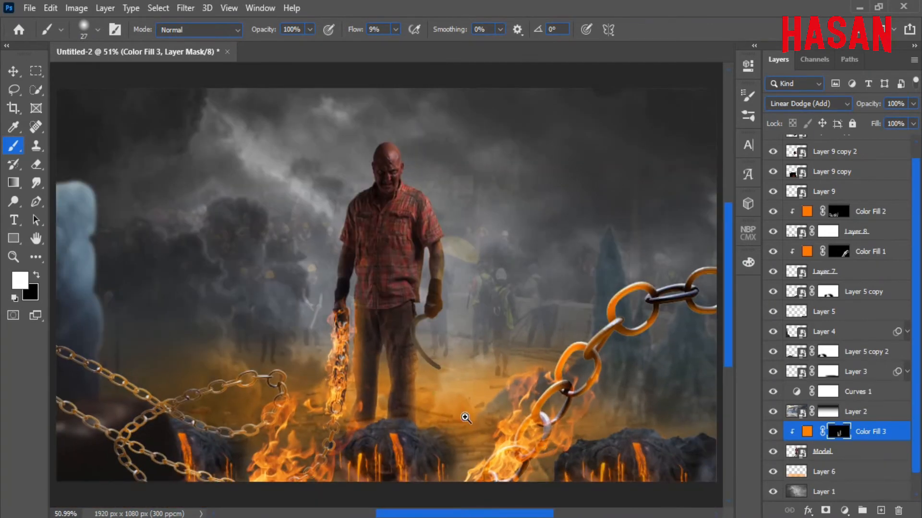
Brush orange glow at 9% flow onto the hand gripping the burning chain and the inner edge of that arm
{"action": "left_click_drag", "start_coordinate": [331, 316], "coordinate": [426, 346]}
{"action": "mouse_move", "coordinate": [364, 303]}
{"action": "left_mouse_down"}
{"action": "mouse_move", "coordinate": [381, 303]}
{"action": "mouse_move", "coordinate": [367, 271]}
{"action": "mouse_move", "coordinate": [330, 277]}
{"action": "mouse_move", "coordinate": [353, 264]}
{"action": "left_mouse_up"}
{"action": "mouse_move", "coordinate": [446, 269]}
{"action": "left_mouse_down"}
{"action": "mouse_move", "coordinate": [491, 345]}
{"action": "mouse_move", "coordinate": [476, 362]}
{"action": "mouse_move", "coordinate": [442, 297]}
{"action": "left_mouse_up"}
{"action": "left_click_drag", "start_coordinate": [474, 364], "coordinate": [501, 360]}
{"action": "left_click_drag", "start_coordinate": [475, 192], "coordinate": [469, 303]}
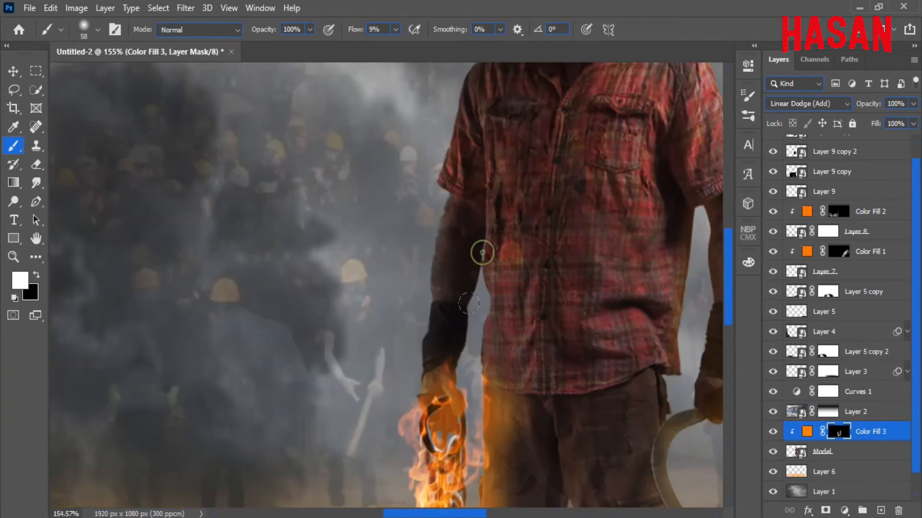
{"action": "mouse_move", "coordinate": [483, 252]}
{"action": "left_mouse_down"}
{"action": "mouse_move", "coordinate": [451, 368]}
{"action": "mouse_move", "coordinate": [444, 362]}
{"action": "left_mouse_up"}
{"action": "left_click_drag", "start_coordinate": [474, 303], "coordinate": [489, 302]}
{"action": "left_click_drag", "start_coordinate": [557, 300], "coordinate": [533, 310]}
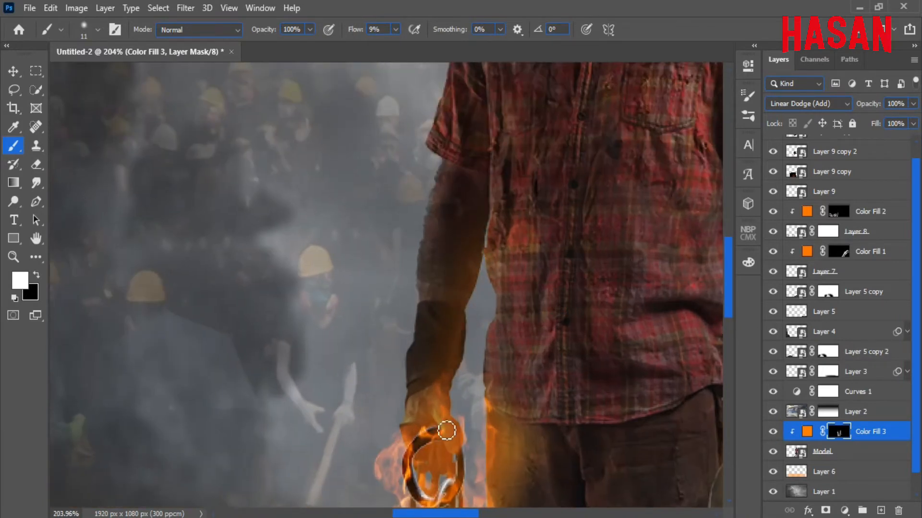
Refine the glow on the chain-side forearm, glove and shirt edge with small brushes, finishing softly at 5% flow
{"action": "left_click_drag", "start_coordinate": [493, 377], "coordinate": [469, 348]}
{"action": "left_click_drag", "start_coordinate": [475, 315], "coordinate": [518, 360]}
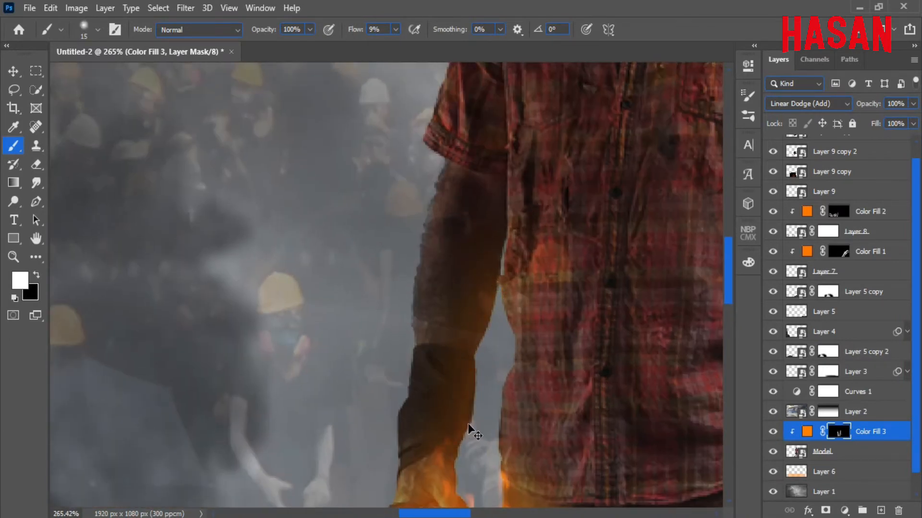
{"action": "left_click_drag", "start_coordinate": [469, 426], "coordinate": [449, 413]}
{"action": "left_click_drag", "start_coordinate": [428, 383], "coordinate": [408, 236]}
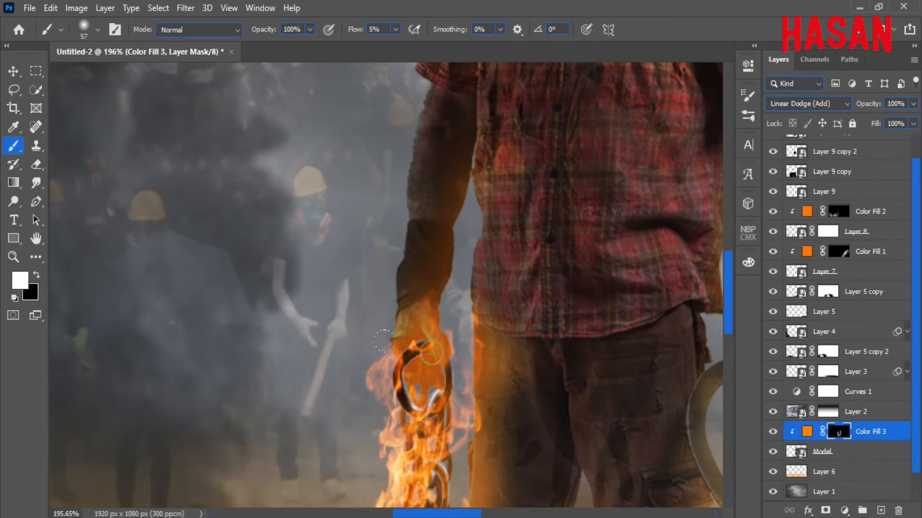
{"action": "key", "text": "ctrl+0"}
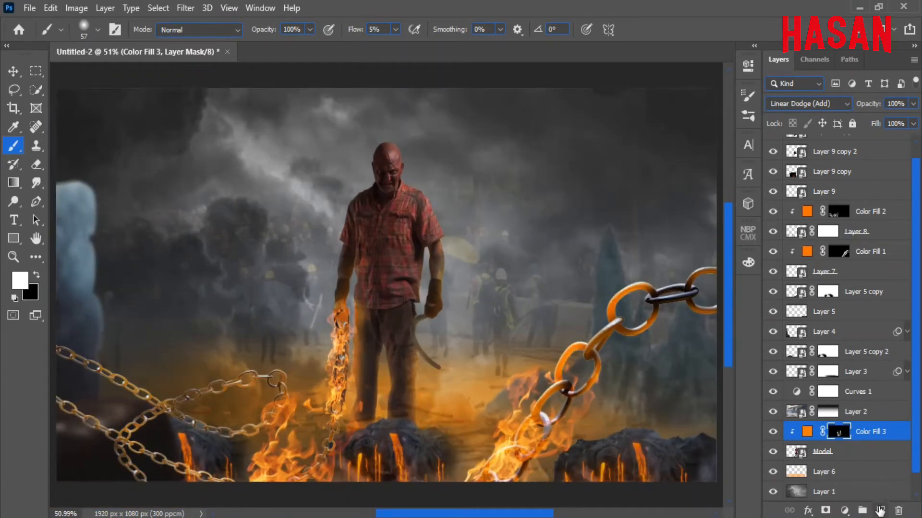
Create a new layer above the man's orange fill, clip it to the man and set it to Soft Light
{"action": "left_click", "coordinate": [880, 511]}
{"action": "right_click", "coordinate": [878, 431]}
{"action": "key", "text": "Escape"}
{"action": "scroll", "coordinate": [862, 359], "scroll_direction": "down", "scroll_amount": 1}
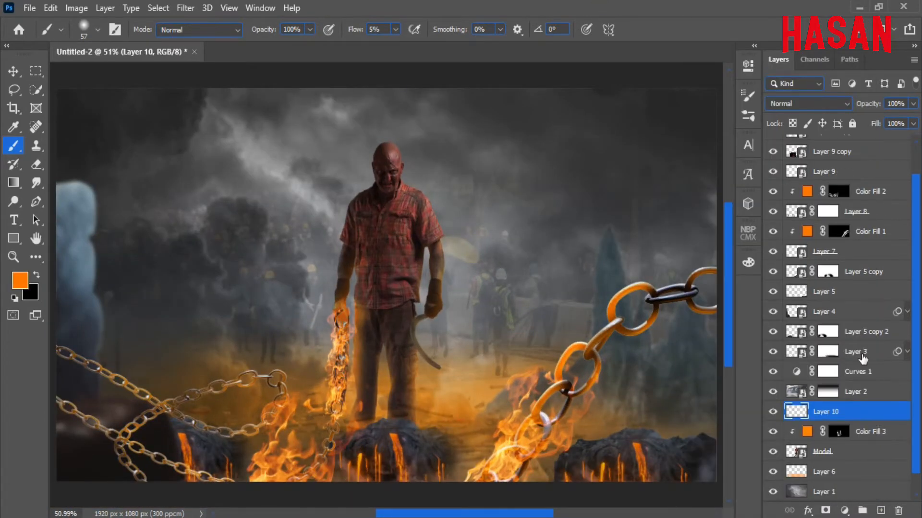
{"action": "right_click", "coordinate": [877, 416]}
{"action": "left_click", "coordinate": [781, 197]}
{"action": "right_click", "coordinate": [884, 409]}
{"action": "left_click", "coordinate": [787, 278]}
{"action": "left_click", "coordinate": [840, 103]}
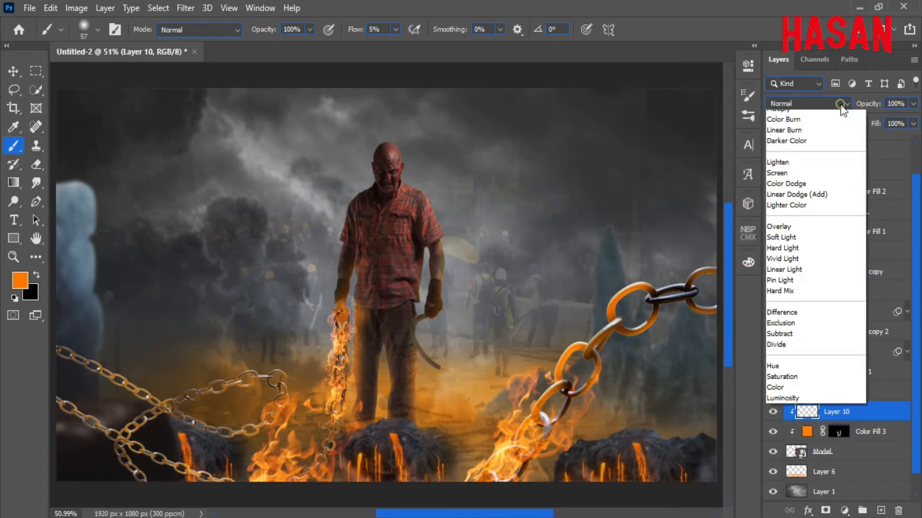
{"action": "left_click", "coordinate": [816, 287]}
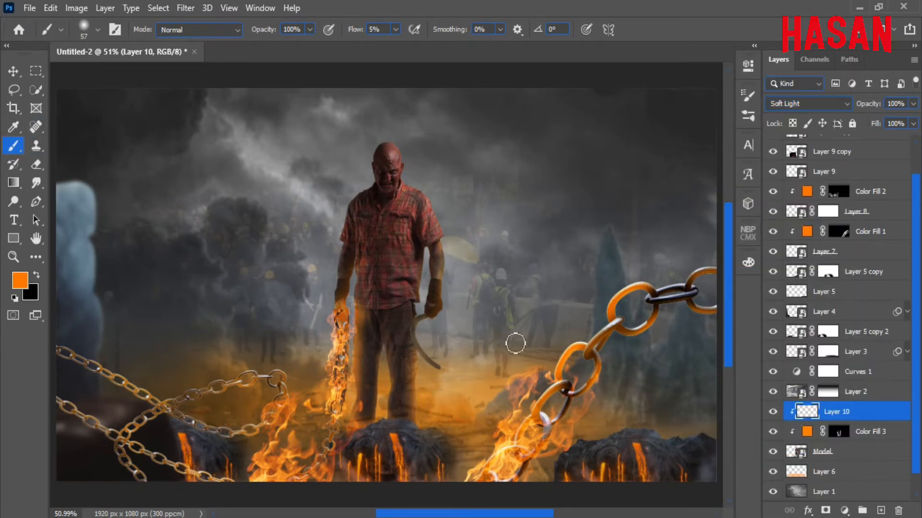
Paint orange on the Soft Light layer over the man's face and shirt, using 14% and 1% flow
{"action": "scroll", "coordinate": [434, 278], "scroll_direction": "up", "scroll_amount": 4}
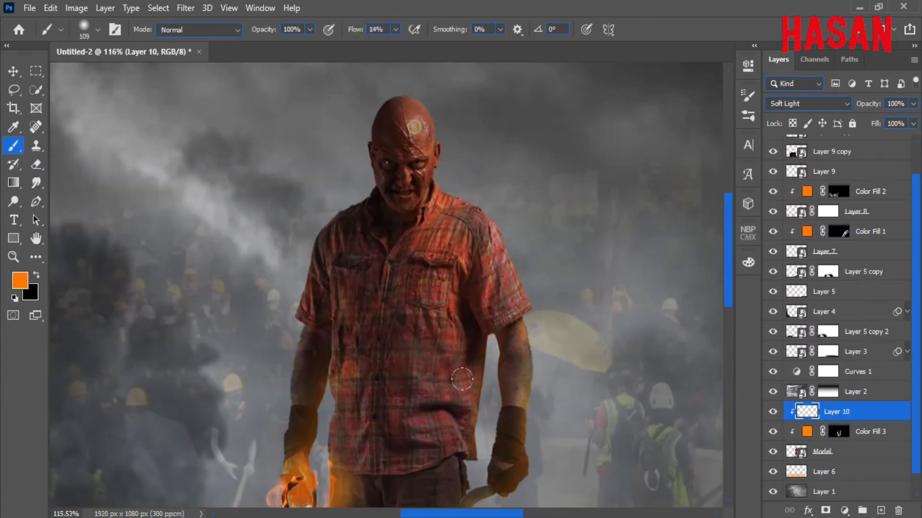
{"action": "scroll", "coordinate": [457, 231], "scroll_direction": "down", "scroll_amount": 1}
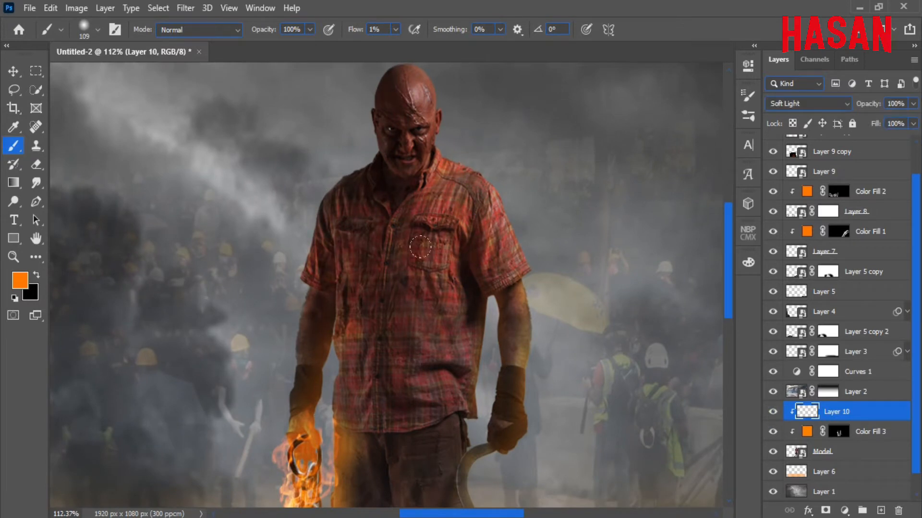
{"action": "scroll", "coordinate": [420, 247], "scroll_direction": "up", "scroll_amount": 5}
{"action": "scroll", "coordinate": [532, 376], "scroll_direction": "down", "scroll_amount": 3}
{"action": "scroll", "coordinate": [418, 242], "scroll_direction": "up", "scroll_amount": 2}
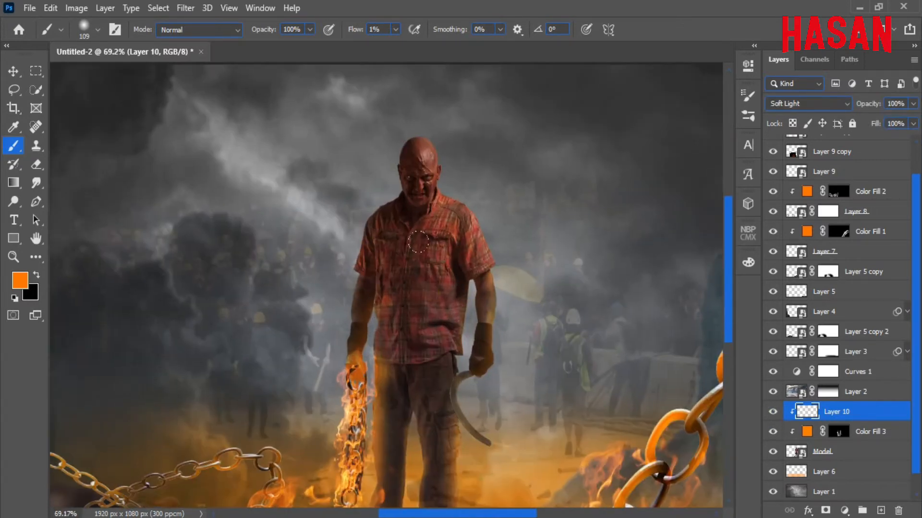
Build up the warm orange light at 1% flow over the man's arms, head and trousers, enlarging the brush to 149
{"action": "scroll", "coordinate": [447, 292], "scroll_direction": "up", "scroll_amount": 4}
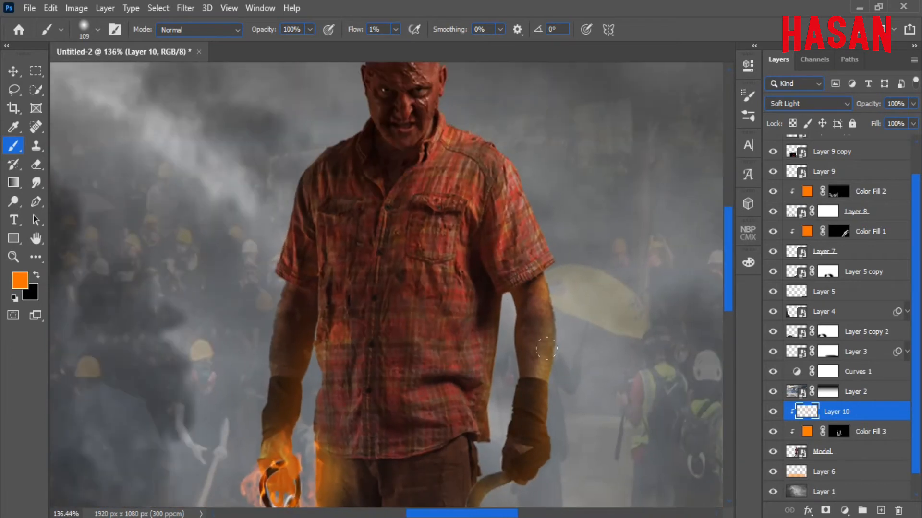
{"action": "scroll", "coordinate": [656, 370], "scroll_direction": "up", "scroll_amount": 3}
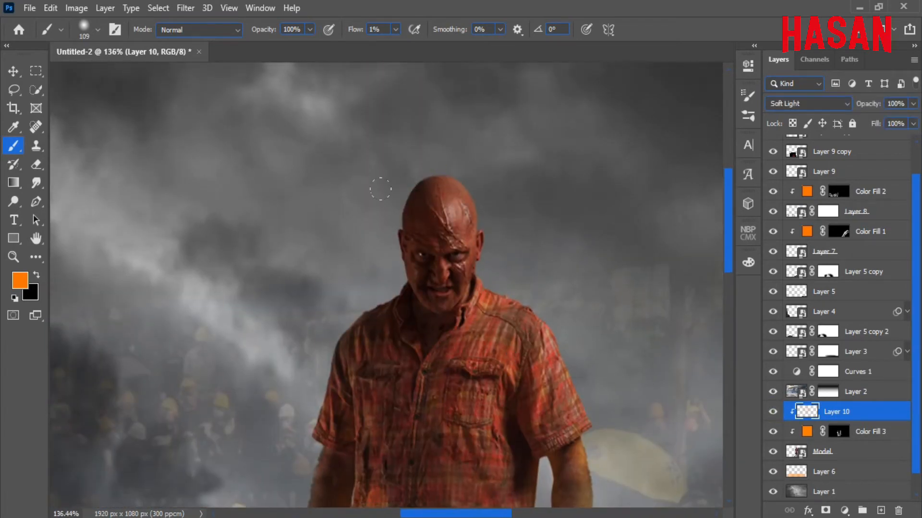
{"action": "scroll", "coordinate": [467, 329], "scroll_direction": "down", "scroll_amount": 4}
{"action": "scroll", "coordinate": [455, 318], "scroll_direction": "down", "scroll_amount": 3}
{"action": "scroll", "coordinate": [453, 480], "scroll_direction": "up", "scroll_amount": 2}
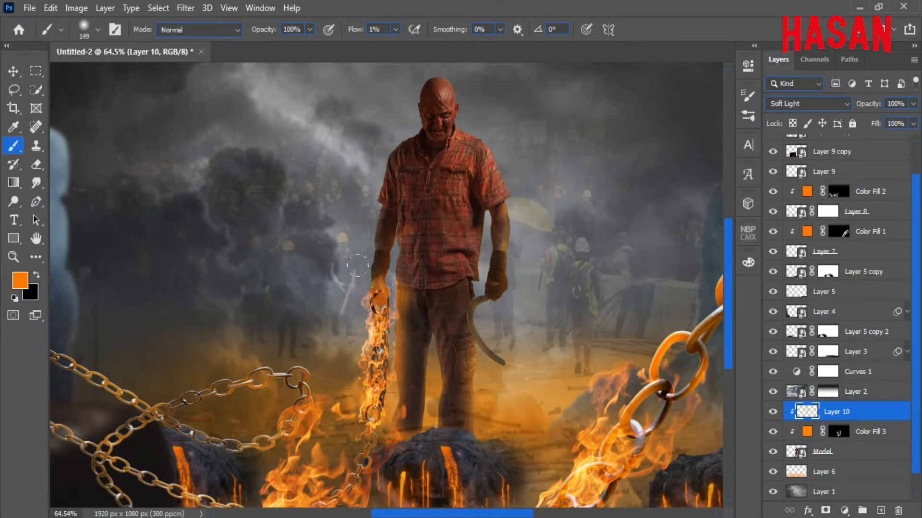
{"action": "scroll", "coordinate": [366, 302], "scroll_direction": "down", "scroll_amount": 1}
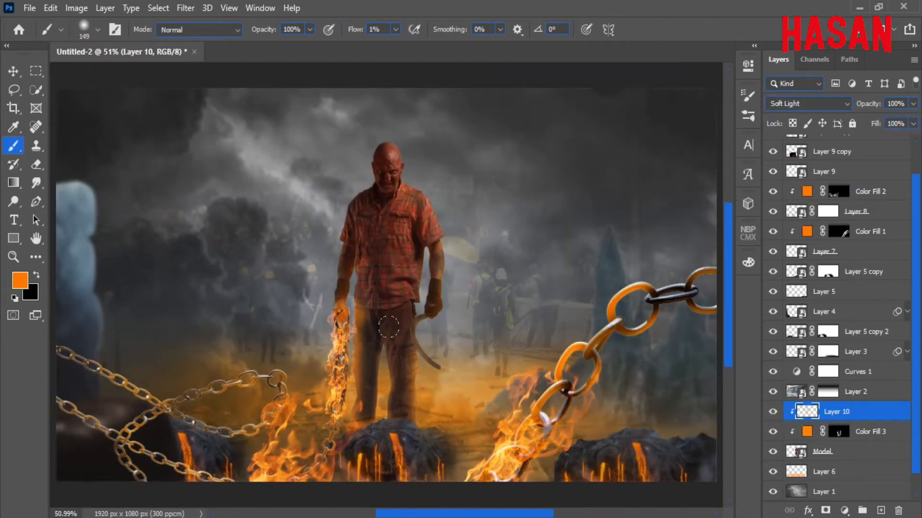
Switch to the Move tool and select the topmost layer, Layer 9 copy 3
{"action": "key", "text": "v"}
{"action": "scroll", "coordinate": [845, 305], "scroll_direction": "up", "scroll_amount": 3}
{"action": "left_click", "coordinate": [837, 146]}
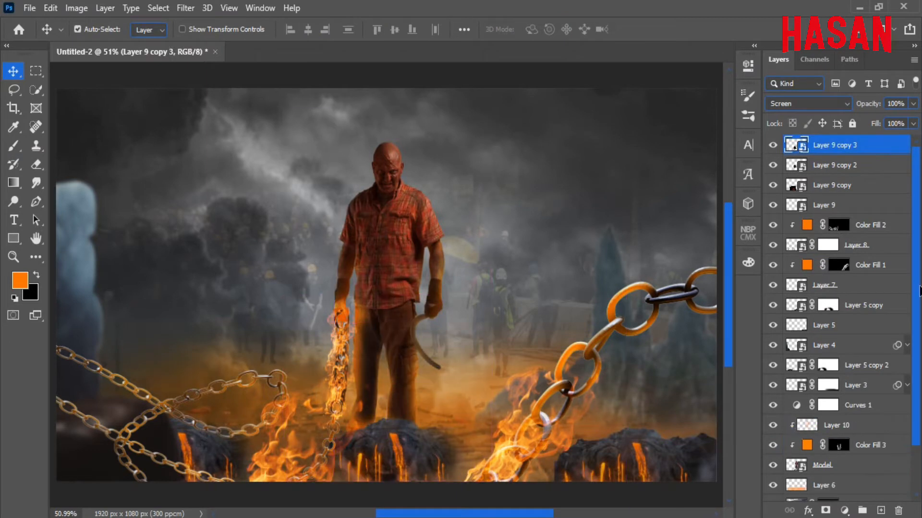
Add a Photo Filter adjustment layer above Layer 2 using Cooling Filter (LBB), and reduce the adjustment's fill to 30%
{"action": "scroll", "coordinate": [880, 432], "scroll_direction": "down", "scroll_amount": 3}
{"action": "left_click", "coordinate": [881, 453]}
{"action": "left_click", "coordinate": [844, 510]}
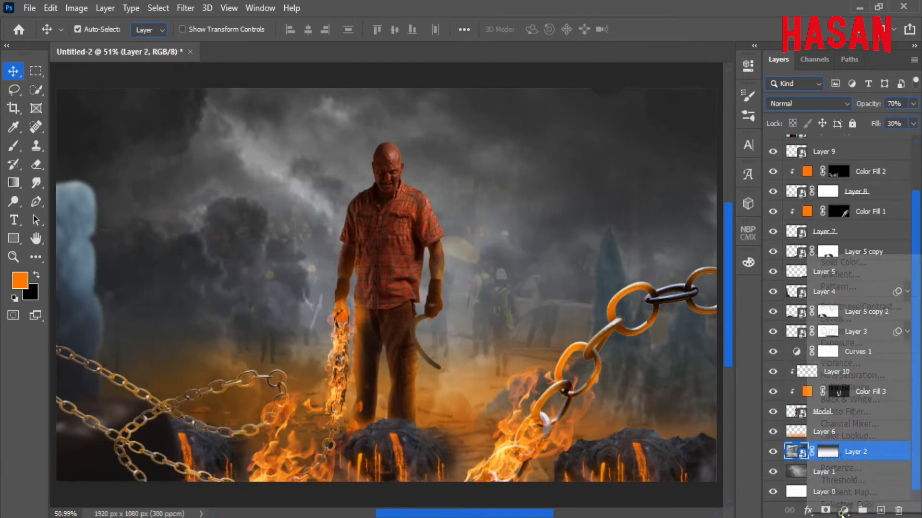
{"action": "left_click", "coordinate": [858, 413]}
{"action": "left_click", "coordinate": [672, 102]}
{"action": "left_click", "coordinate": [697, 168]}
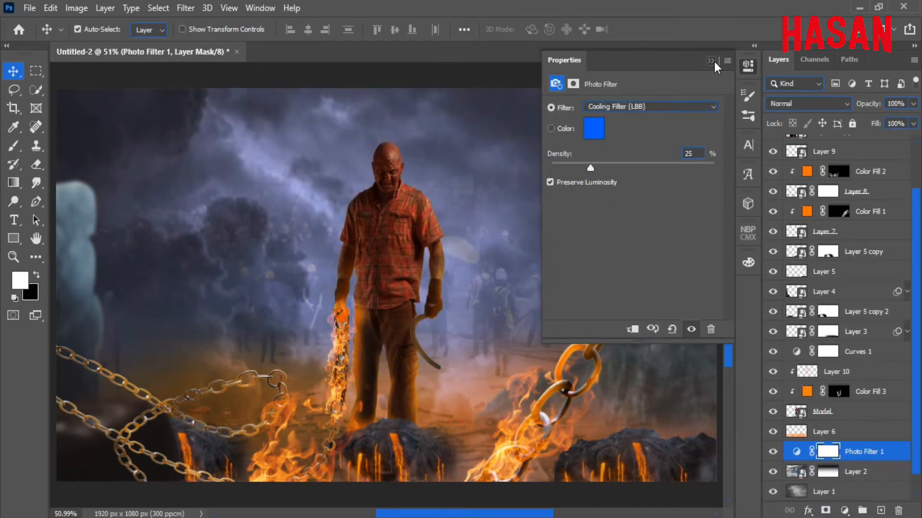
{"action": "left_click", "coordinate": [713, 62]}
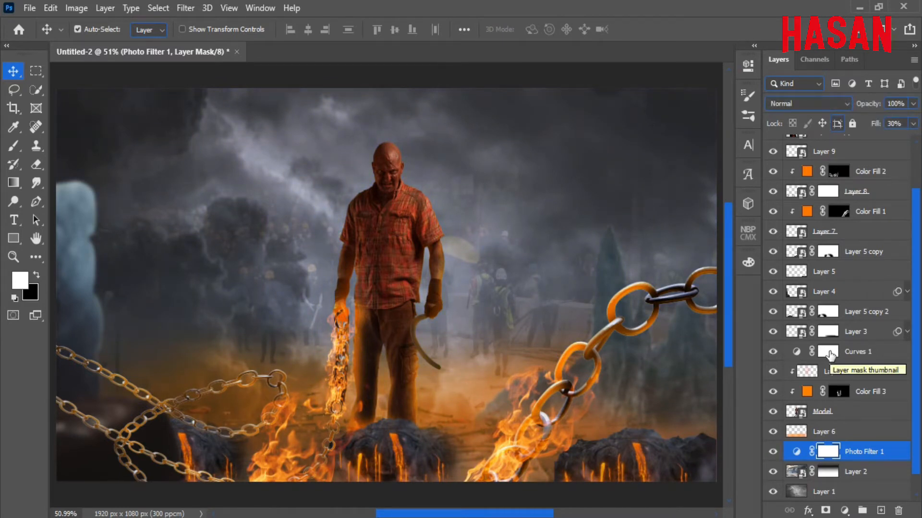
Create a new layer above Layer 10 and set its blend mode to Overlay
{"action": "scroll", "coordinate": [835, 374], "scroll_direction": "up", "scroll_amount": 1}
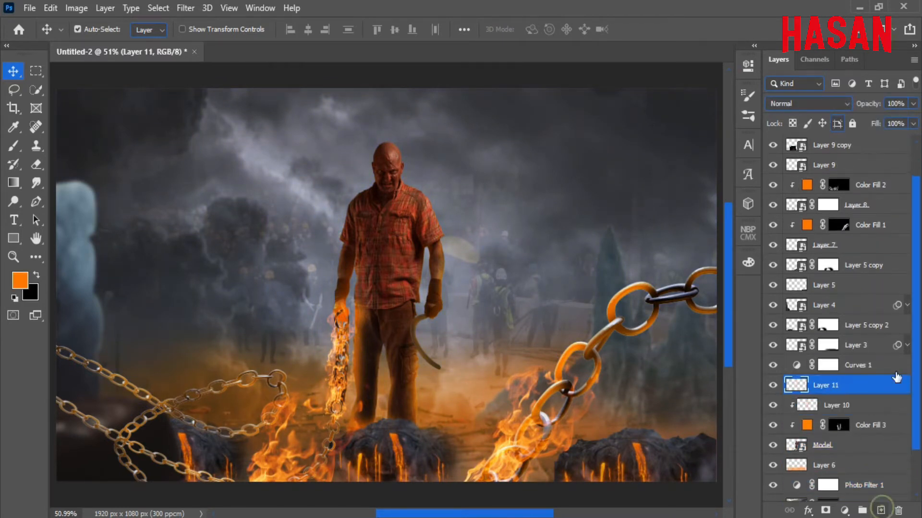
{"action": "left_click", "coordinate": [836, 104]}
{"action": "left_click", "coordinate": [813, 273]}
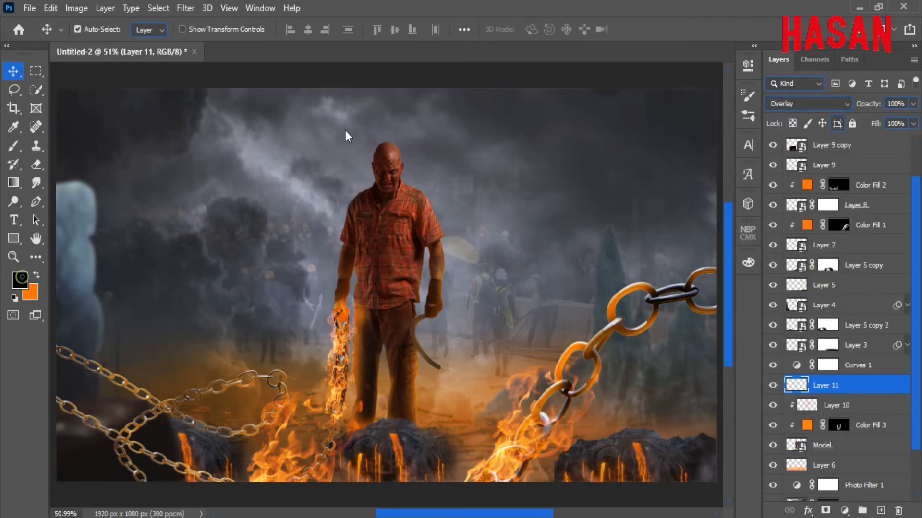
Set the foreground colour to white for the Brush and clip the new Overlay layer to the man
{"action": "left_click", "coordinate": [22, 277]}
{"action": "left_click_drag", "start_coordinate": [576, 55], "coordinate": [558, 43]}
{"action": "left_click", "coordinate": [869, 37]}
{"action": "left_click", "coordinate": [13, 146]}
{"action": "right_click", "coordinate": [888, 385]}
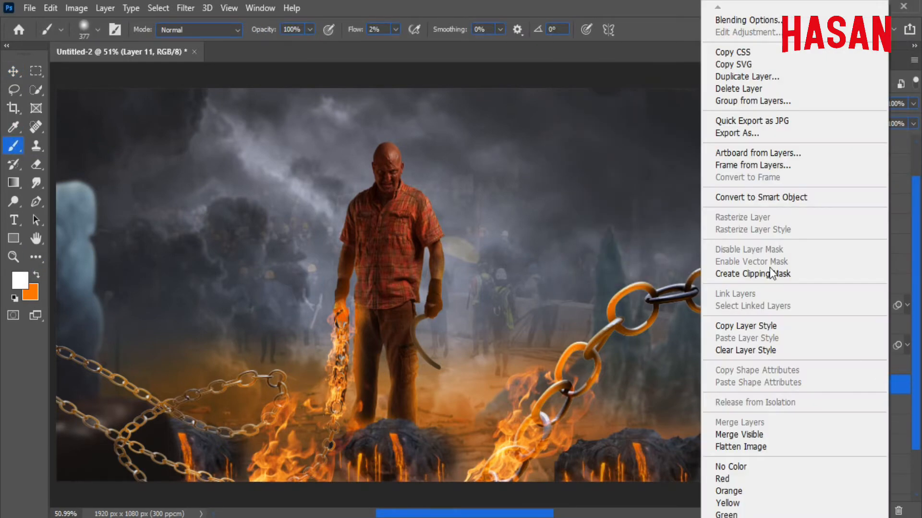
{"action": "left_click", "coordinate": [771, 274]}
Paint soft white highlights along the man's left sleeve, arm and head, raising the brush flow from 2% to 9%
{"action": "scroll", "coordinate": [480, 266], "scroll_direction": "up", "scroll_amount": 3}
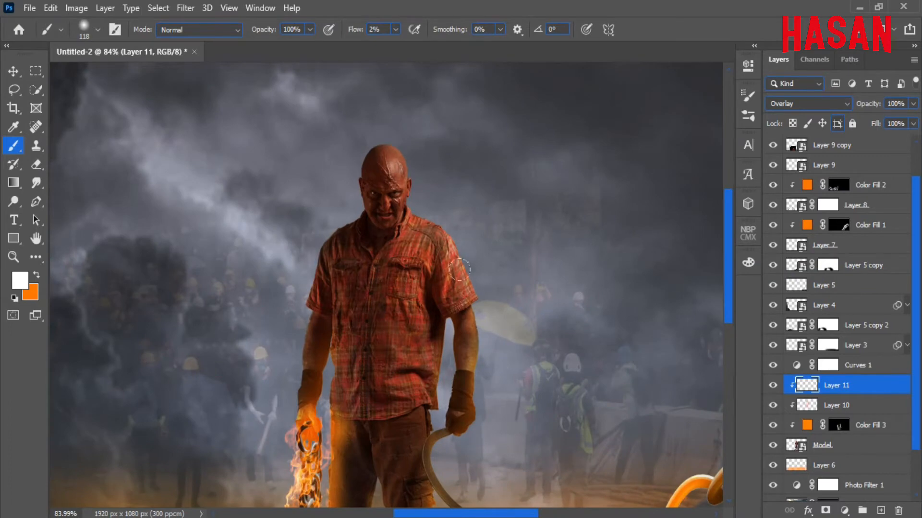
{"action": "left_click_drag", "start_coordinate": [482, 328], "coordinate": [503, 331]}
{"action": "left_click_drag", "start_coordinate": [520, 206], "coordinate": [495, 221]}
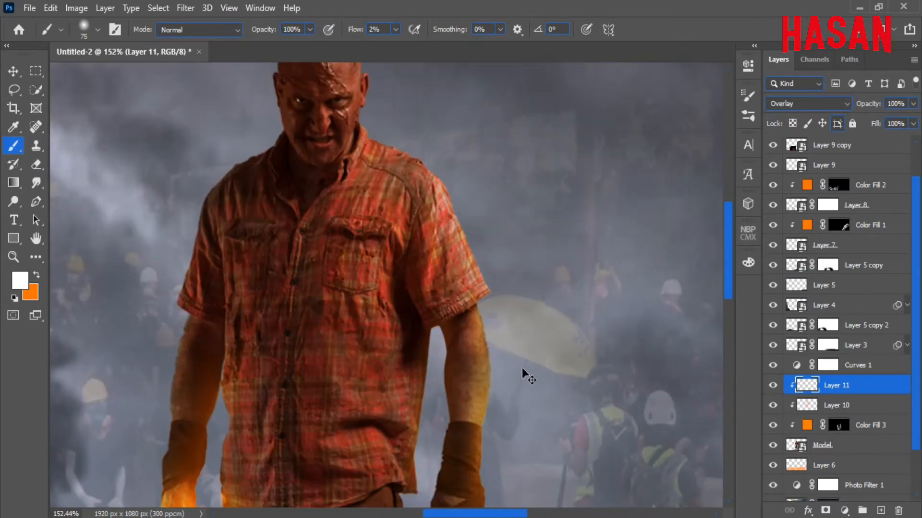
{"action": "scroll", "coordinate": [401, 163], "scroll_direction": "down", "scroll_amount": 2}
{"action": "scroll", "coordinate": [422, 266], "scroll_direction": "up", "scroll_amount": 4}
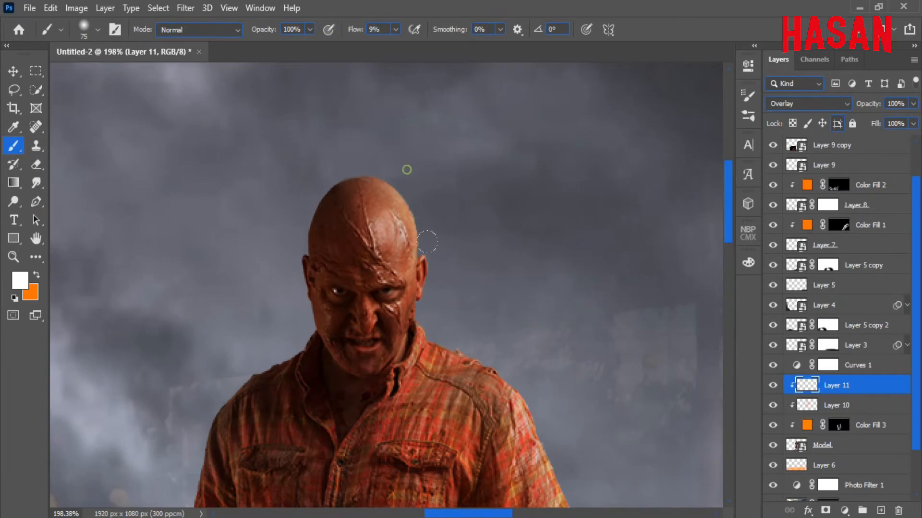
{"action": "scroll", "coordinate": [504, 320], "scroll_direction": "down", "scroll_amount": 4}
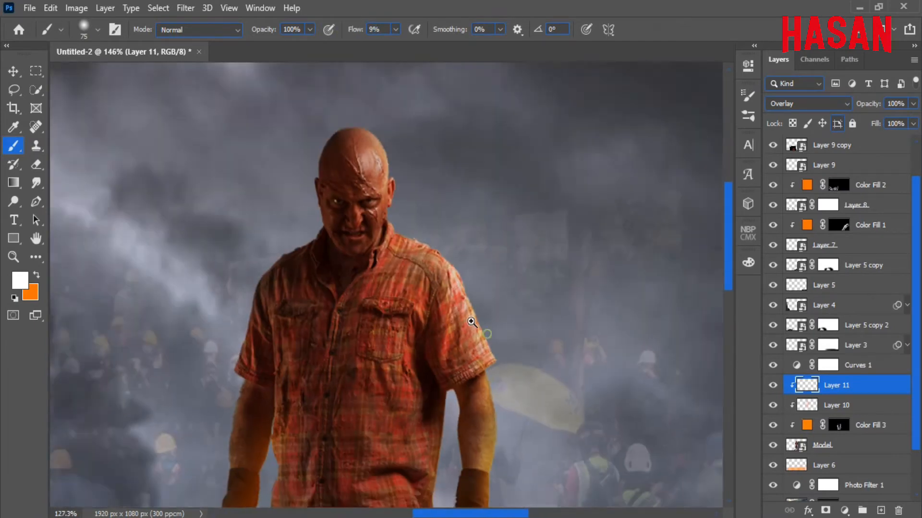
{"action": "left_click_drag", "start_coordinate": [480, 331], "coordinate": [418, 218]}
{"action": "left_click_drag", "start_coordinate": [450, 370], "coordinate": [413, 210]}
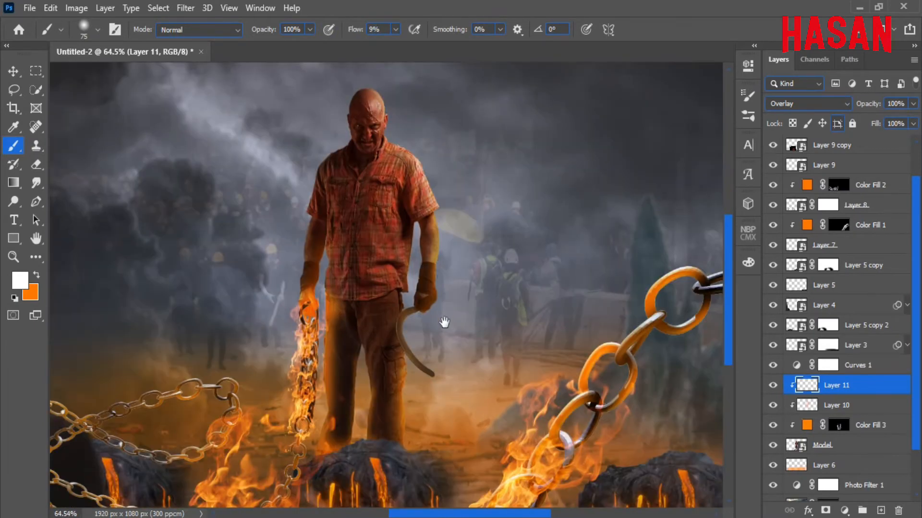
Brush white highlights at 9% flow over the top of the man's head and his chain-holding arm
{"action": "left_click_drag", "start_coordinate": [445, 323], "coordinate": [480, 331]}
{"action": "left_click_drag", "start_coordinate": [431, 407], "coordinate": [360, 308]}
{"action": "left_click_drag", "start_coordinate": [309, 268], "coordinate": [350, 415]}
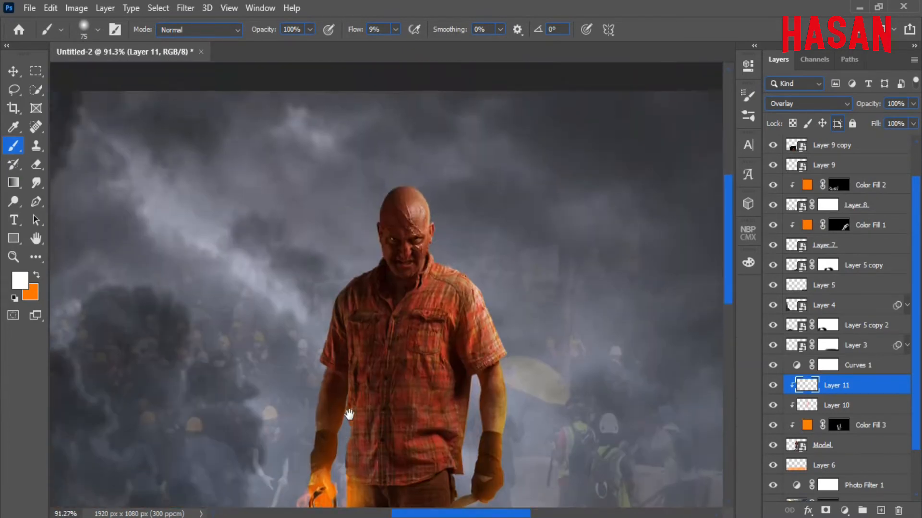
{"action": "left_click_drag", "start_coordinate": [389, 148], "coordinate": [419, 148]}
{"action": "left_click_drag", "start_coordinate": [403, 124], "coordinate": [417, 155]}
{"action": "left_click_drag", "start_coordinate": [316, 354], "coordinate": [304, 412]}
{"action": "left_click_drag", "start_coordinate": [355, 361], "coordinate": [339, 361]}
{"action": "left_click_drag", "start_coordinate": [339, 361], "coordinate": [365, 294]}
{"action": "left_click_drag", "start_coordinate": [332, 405], "coordinate": [330, 445]}
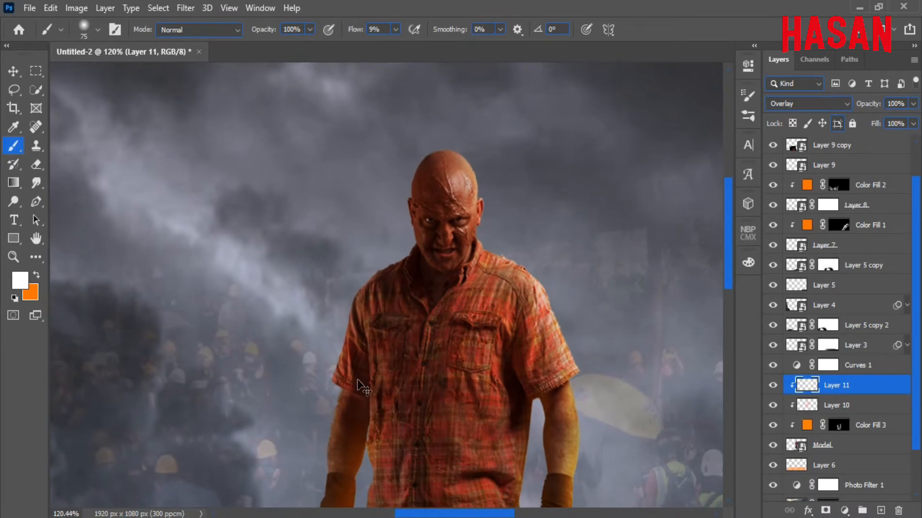
Brighten the shirt edge and sleeve on the man's chain-holding side and his trousers, lowering the brush flow to 6%
{"action": "left_click_drag", "start_coordinate": [360, 387], "coordinate": [344, 339]}
{"action": "left_click_drag", "start_coordinate": [344, 338], "coordinate": [364, 264]}
{"action": "left_click_drag", "start_coordinate": [373, 420], "coordinate": [368, 420]}
{"action": "mouse_move", "coordinate": [368, 404]}
{"action": "left_mouse_down"}
{"action": "mouse_move", "coordinate": [380, 327]}
{"action": "mouse_move", "coordinate": [370, 382]}
{"action": "left_mouse_up"}
{"action": "left_click_drag", "start_coordinate": [426, 393], "coordinate": [411, 393]}
{"action": "left_click_drag", "start_coordinate": [408, 413], "coordinate": [419, 362]}
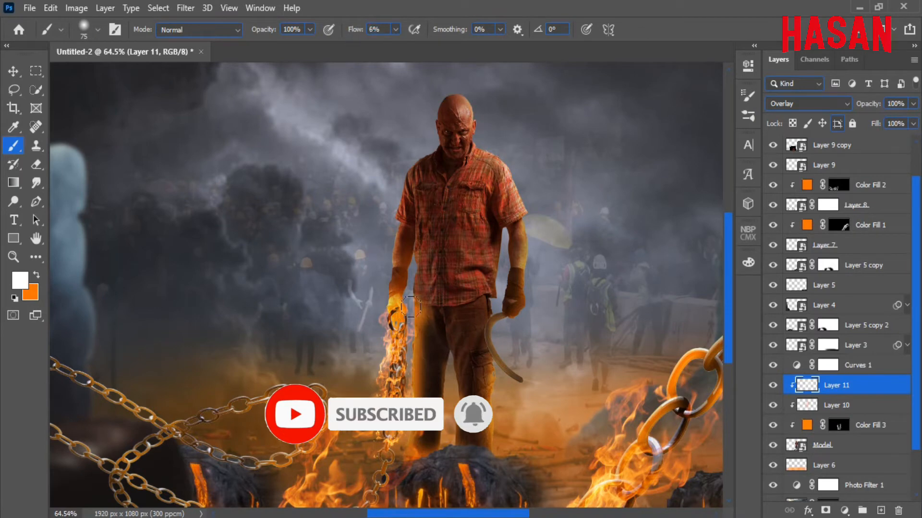
{"action": "left_click_drag", "start_coordinate": [484, 265], "coordinate": [486, 360]}
{"action": "mouse_move", "coordinate": [489, 336]}
{"action": "left_mouse_down"}
{"action": "mouse_move", "coordinate": [552, 337]}
{"action": "mouse_move", "coordinate": [500, 483]}
{"action": "left_mouse_up"}
Reduce the brush size to 48 and refine the white highlights on the man's trousers, forearm and shirt
{"action": "key", "text": "bracketleft"}
{"action": "key", "text": "bracketleft"}
{"action": "key", "text": "bracketleft"}
{"action": "key", "text": "bracketleft"}
{"action": "key", "text": "bracketleft"}
{"action": "left_click_drag", "start_coordinate": [510, 432], "coordinate": [507, 368]}
{"action": "left_click_drag", "start_coordinate": [507, 293], "coordinate": [501, 418]}
{"action": "left_click_drag", "start_coordinate": [565, 274], "coordinate": [541, 344]}
{"action": "left_click_drag", "start_coordinate": [470, 400], "coordinate": [422, 399]}
{"action": "mouse_move", "coordinate": [454, 370]}
{"action": "left_mouse_down"}
{"action": "mouse_move", "coordinate": [473, 387]}
{"action": "mouse_move", "coordinate": [490, 354]}
{"action": "mouse_move", "coordinate": [480, 305]}
{"action": "mouse_move", "coordinate": [461, 334]}
{"action": "mouse_move", "coordinate": [480, 288]}
{"action": "left_mouse_up"}
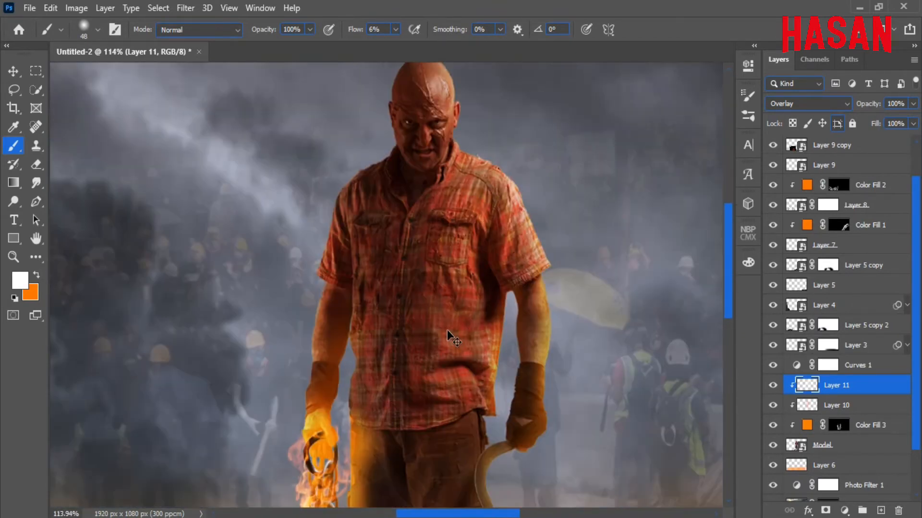
Compare the whole image with the Overlay highlight layer hidden and shown
{"action": "key", "text": "ctrl+0"}
{"action": "left_click", "coordinate": [773, 386]}
{"action": "left_click", "coordinate": [772, 385]}
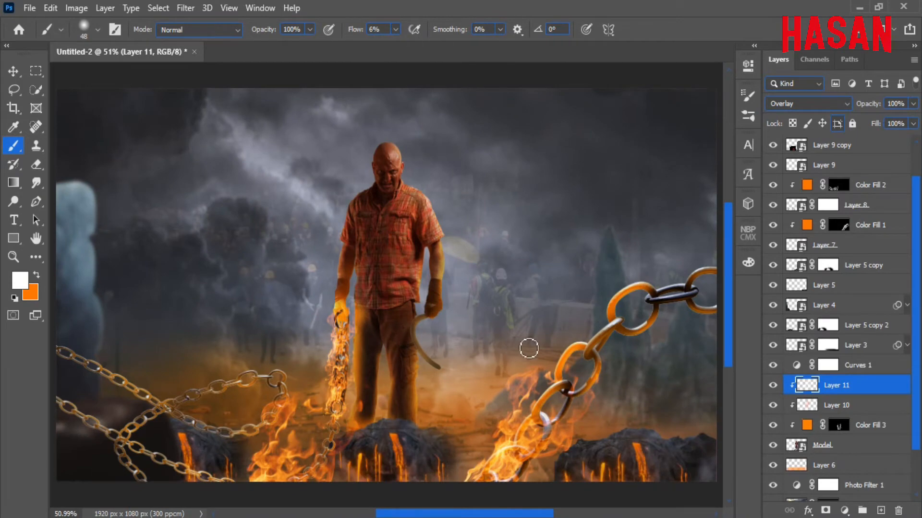
Identify the flame layers with the Move tool active and duplicate the topmost one, Layer 9 copy 3
{"action": "left_click", "coordinate": [14, 73]}
{"action": "scroll", "coordinate": [865, 333], "scroll_direction": "up", "scroll_amount": 2}
{"action": "left_click", "coordinate": [839, 165]}
{"action": "left_click", "coordinate": [772, 166]}
{"action": "left_click", "coordinate": [771, 168]}
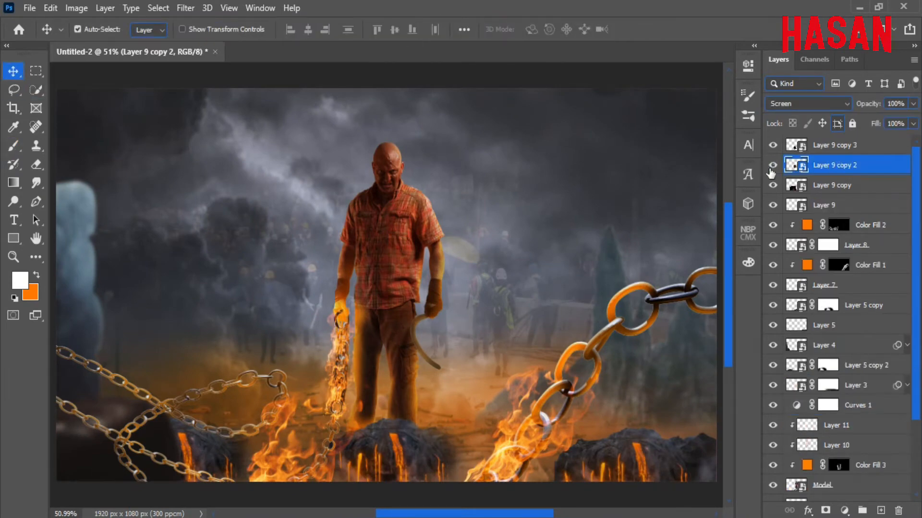
{"action": "left_click", "coordinate": [793, 151]}
{"action": "right_click", "coordinate": [856, 145]}
{"action": "left_click", "coordinate": [720, 37]}
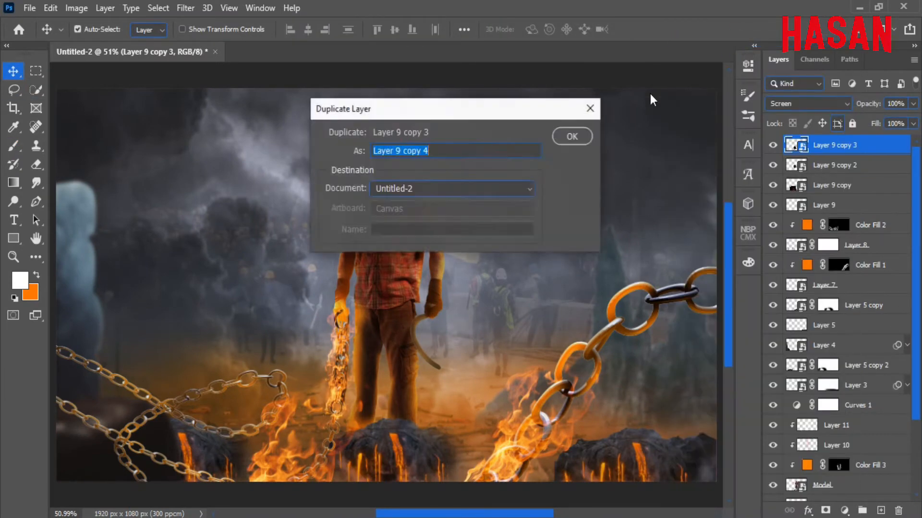
{"action": "left_click", "coordinate": [570, 136]}
Transform the duplicated flames so they burn along the ground between the man's feet and the large chain
{"action": "key", "text": "ctrl+t"}
{"action": "left_click_drag", "start_coordinate": [351, 374], "coordinate": [479, 415]}
{"action": "mouse_move", "coordinate": [423, 456]}
{"action": "left_mouse_down"}
{"action": "mouse_move", "coordinate": [489, 461]}
{"action": "mouse_move", "coordinate": [402, 459]}
{"action": "mouse_move", "coordinate": [414, 456]}
{"action": "left_mouse_up"}
{"action": "left_click", "coordinate": [645, 29]}
Duplicate Layer 9 copy 4 and place the new flames over the rock at the man's feet
{"action": "right_click", "coordinate": [868, 145]}
{"action": "left_click", "coordinate": [727, 40]}
{"action": "left_click", "coordinate": [567, 137]}
{"action": "key", "text": "ctrl+t"}
{"action": "key", "text": "Return"}
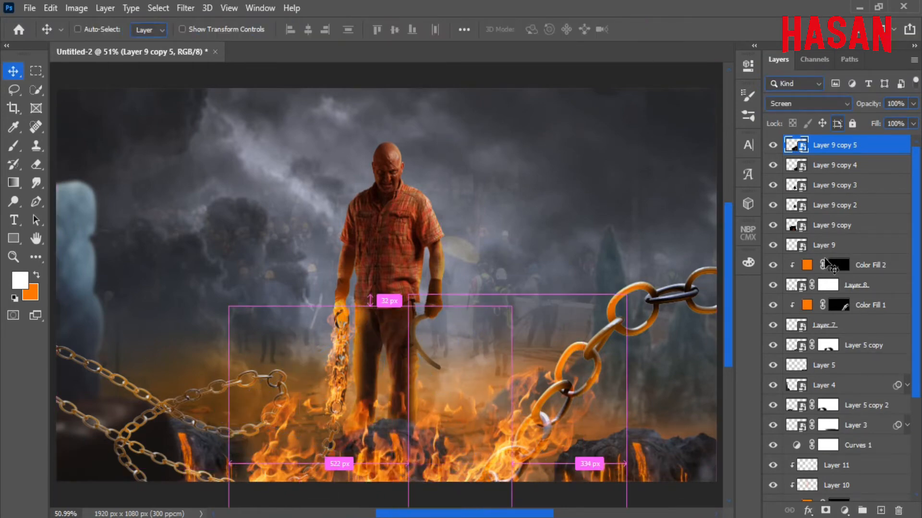
Duplicate Layer 9 copy 5, move the flames onto the rock below the large chain and enlarge them to about 39.7% width
{"action": "right_click", "coordinate": [851, 146]}
{"action": "left_click", "coordinate": [726, 40]}
{"action": "left_click", "coordinate": [566, 137]}
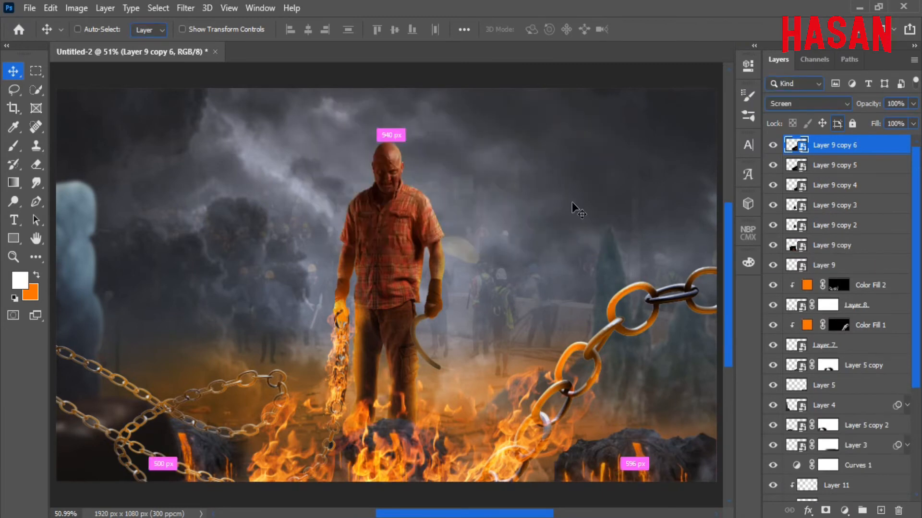
{"action": "key", "text": "ctrl+t"}
{"action": "left_click_drag", "start_coordinate": [398, 447], "coordinate": [686, 462]}
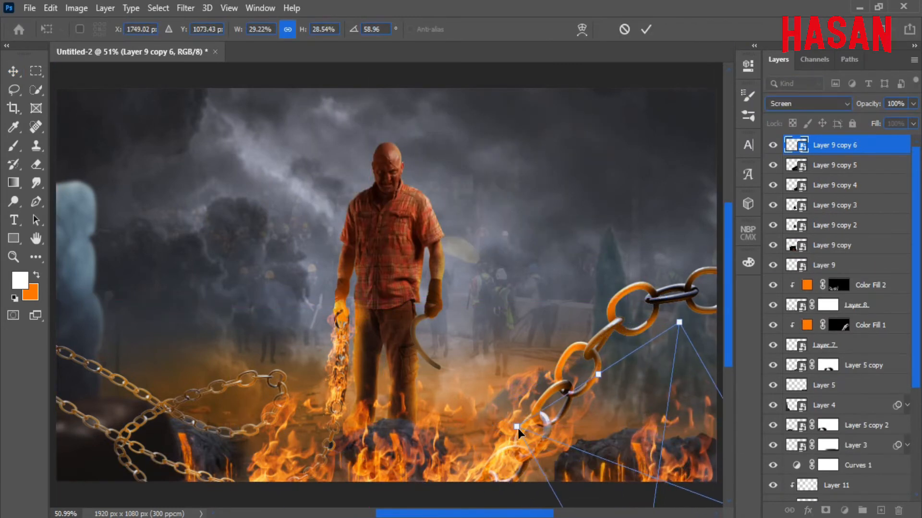
{"action": "left_click_drag", "start_coordinate": [516, 428], "coordinate": [415, 389]}
{"action": "left_click_drag", "start_coordinate": [659, 433], "coordinate": [686, 461]}
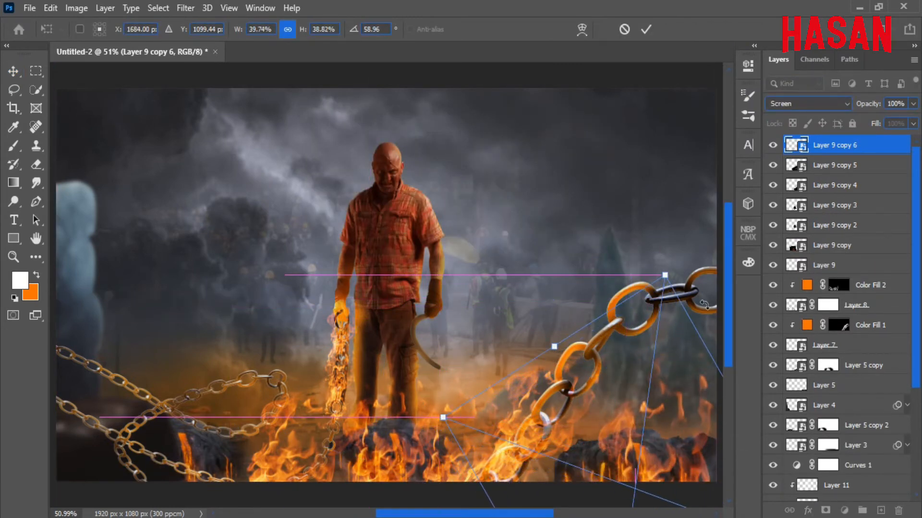
{"action": "left_click", "coordinate": [646, 29]}
Duplicate Layer 9 copy 6 and transform the flames to cover the rocks around the small chains
{"action": "right_click", "coordinate": [838, 145]}
{"action": "left_click", "coordinate": [696, 38]}
{"action": "left_click", "coordinate": [574, 140]}
{"action": "key", "text": "ctrl+t"}
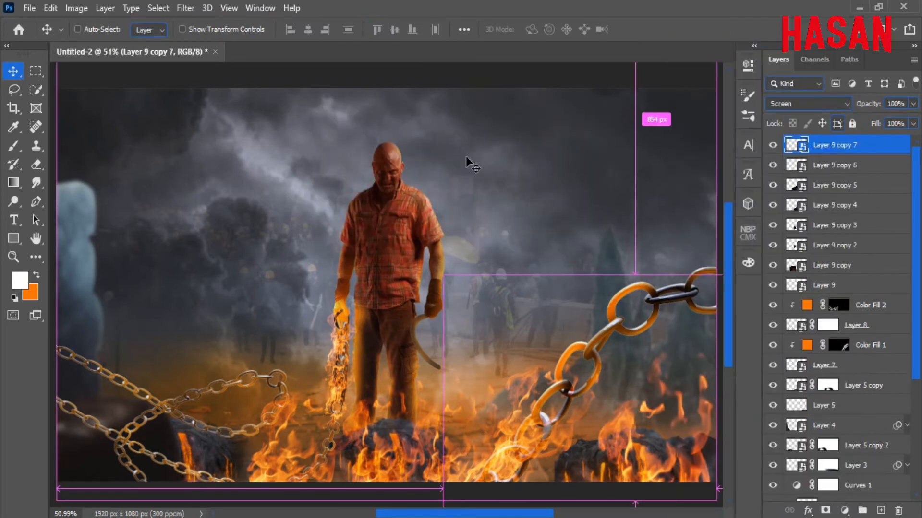
{"action": "left_click_drag", "start_coordinate": [465, 156], "coordinate": [190, 332]}
{"action": "left_click_drag", "start_coordinate": [327, 189], "coordinate": [321, 238]}
{"action": "left_click_drag", "start_coordinate": [320, 445], "coordinate": [126, 499]}
{"action": "left_click", "coordinate": [646, 30]}
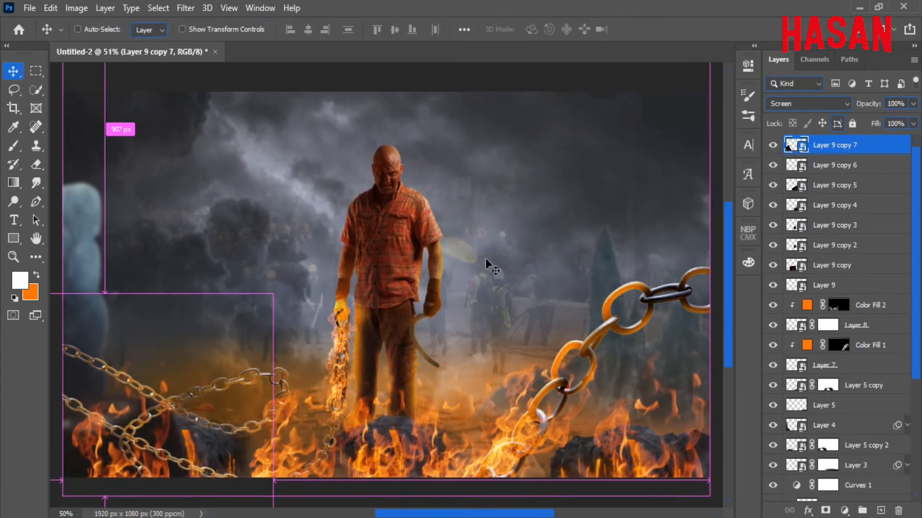
Create a new layer above Layer 6 and stamp a large soft white glow behind the man with the Brush at 100% flow
{"action": "scroll", "coordinate": [864, 292], "scroll_direction": "down", "scroll_amount": 4}
{"action": "left_click", "coordinate": [852, 407]}
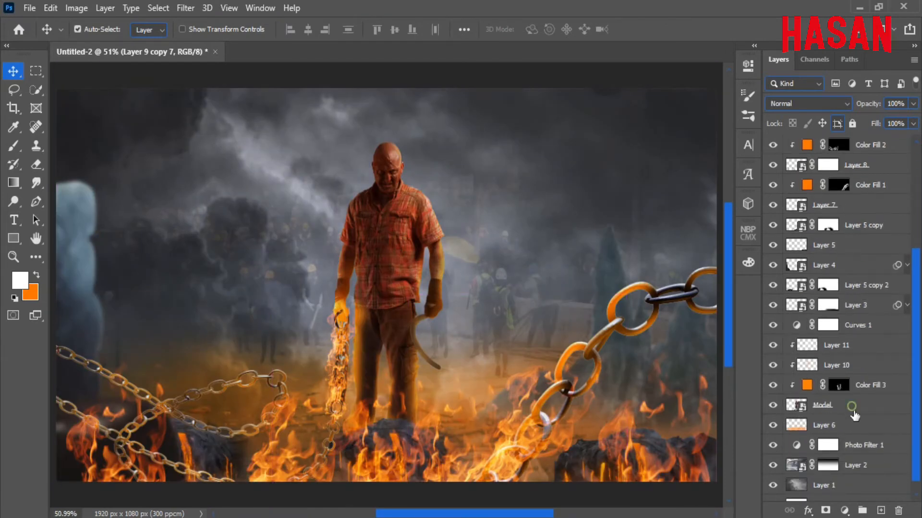
{"action": "left_click", "coordinate": [855, 425]}
{"action": "left_click", "coordinate": [881, 511]}
{"action": "key", "text": "b"}
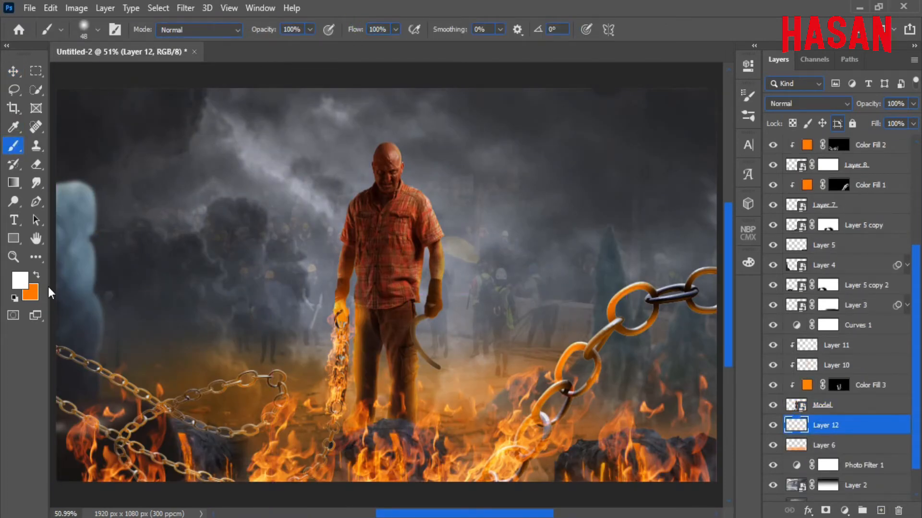
{"action": "right_click", "coordinate": [375, 293], "text": "alt"}
{"action": "left_click", "coordinate": [386, 265]}
{"action": "left_click", "coordinate": [13, 71]}
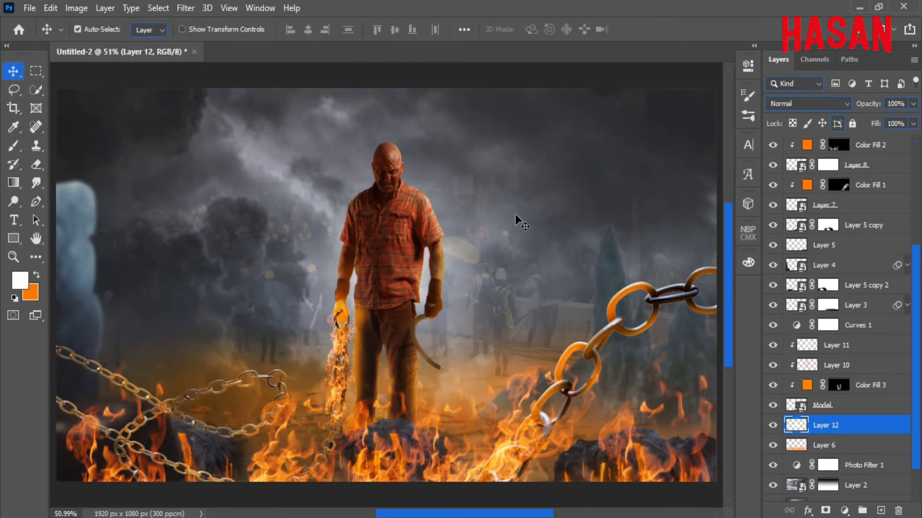
Transform the white glow into a tall, narrow column centred behind the man
{"action": "key", "text": "ctrl+t"}
{"action": "left_click_drag", "start_coordinate": [413, 266], "coordinate": [422, 264]}
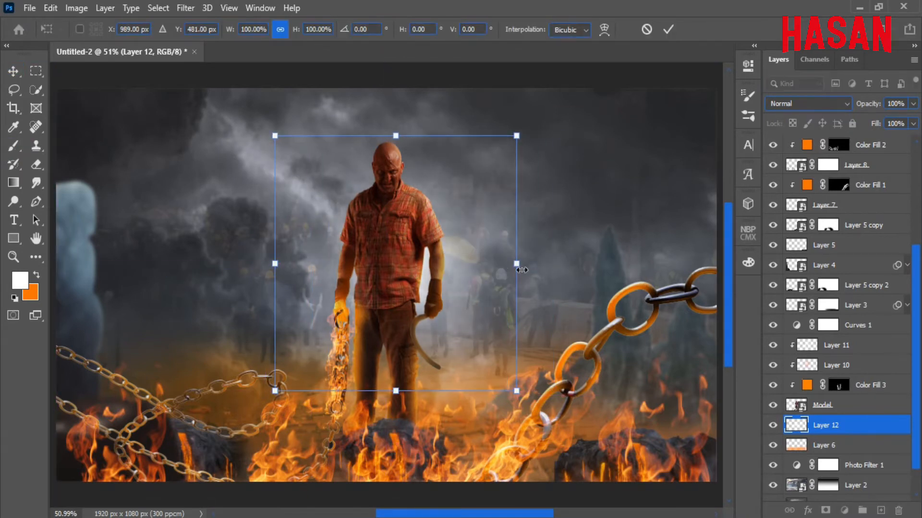
{"action": "left_click_drag", "start_coordinate": [519, 264], "coordinate": [421, 283]}
{"action": "left_click_drag", "start_coordinate": [398, 235], "coordinate": [402, 236]}
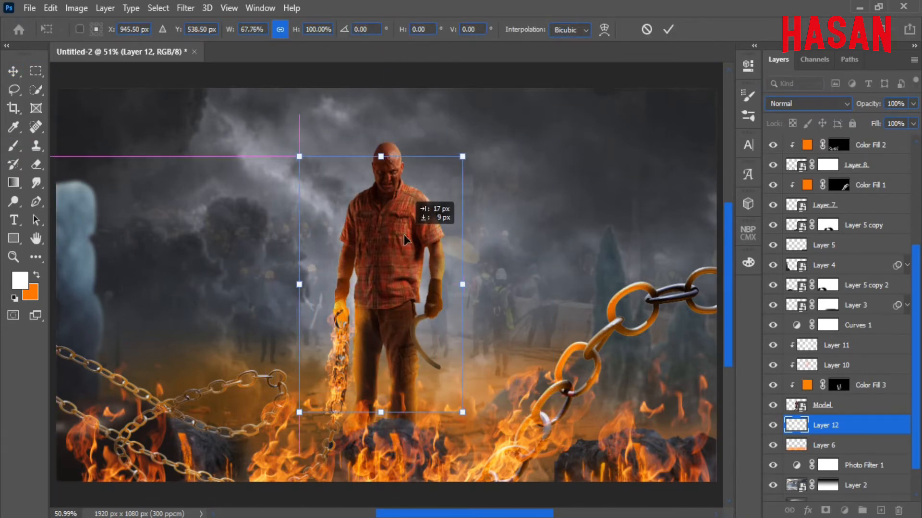
{"action": "left_click_drag", "start_coordinate": [383, 155], "coordinate": [392, 79]}
{"action": "left_click_drag", "start_coordinate": [380, 413], "coordinate": [382, 444]}
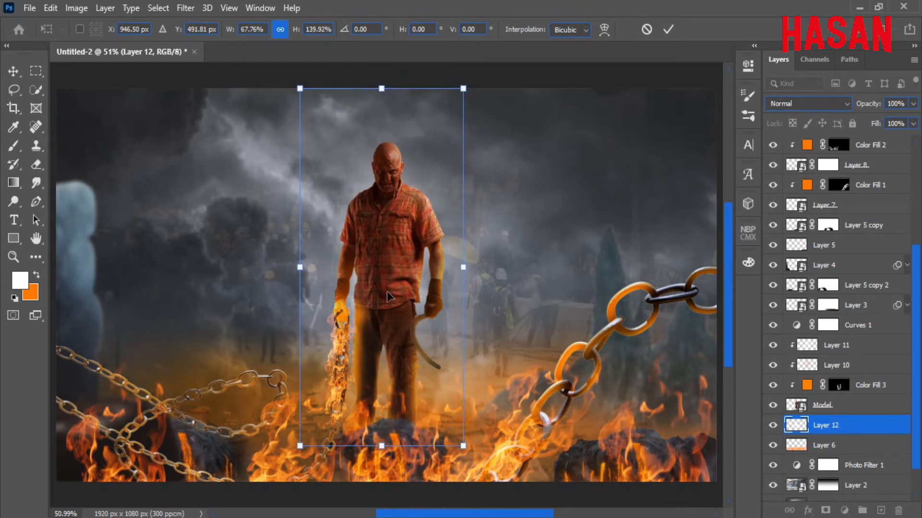
{"action": "left_click_drag", "start_coordinate": [388, 294], "coordinate": [393, 260]}
{"action": "left_click_drag", "start_coordinate": [469, 235], "coordinate": [481, 238]}
{"action": "left_click_drag", "start_coordinate": [409, 244], "coordinate": [410, 252]}
{"action": "key", "text": "Return"}
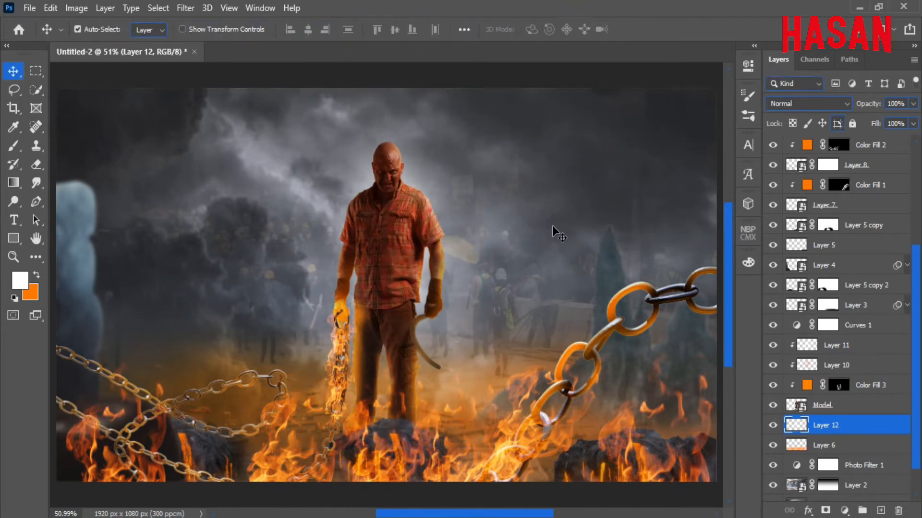
Compare the image with the white glow layer hidden and shown, and check its transform bounds
{"action": "key", "text": "ctrl+minus"}
{"action": "key", "text": "ctrl+0"}
{"action": "left_click", "coordinate": [773, 426]}
{"action": "left_click", "coordinate": [773, 426]}
{"action": "key", "text": "ctrl+t"}
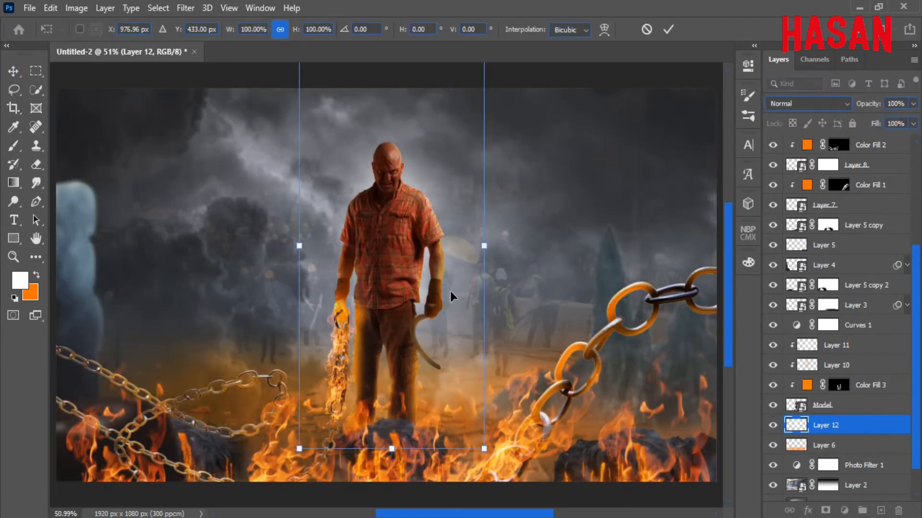
{"action": "key", "text": "Return"}
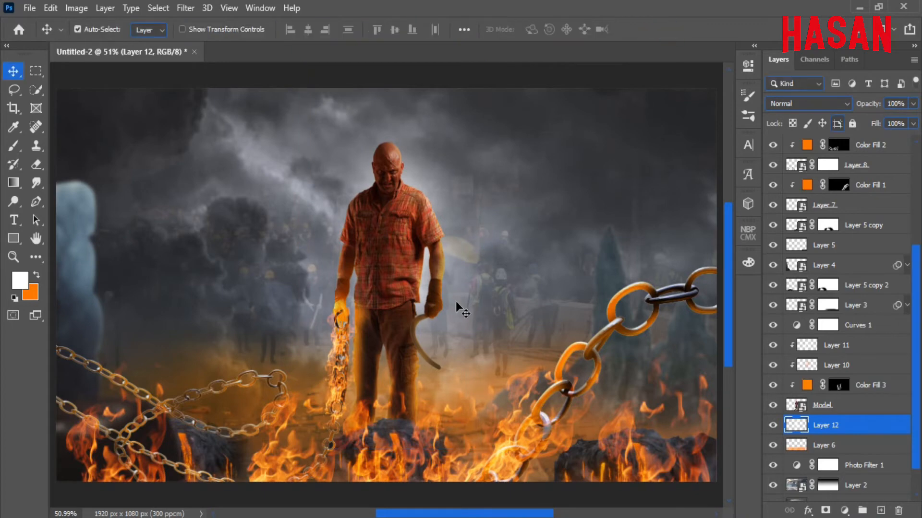
Bring the Cool Flare.jpg image into the composition as the top layer and set its blend mode to Screen
{"action": "left_click", "coordinate": [516, 307], "text": "ctrl"}
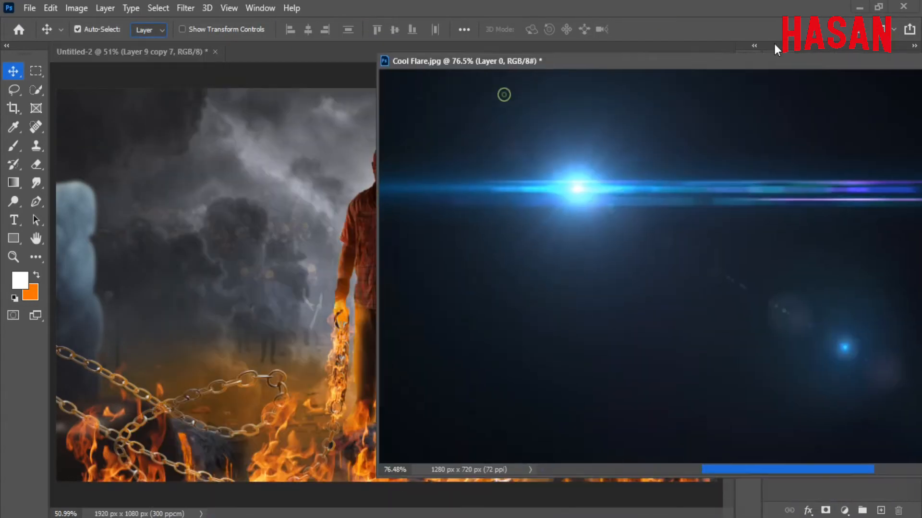
{"action": "left_click_drag", "start_coordinate": [774, 44], "coordinate": [383, 84]}
{"action": "left_click", "coordinate": [764, 82]}
{"action": "left_click", "coordinate": [816, 104]}
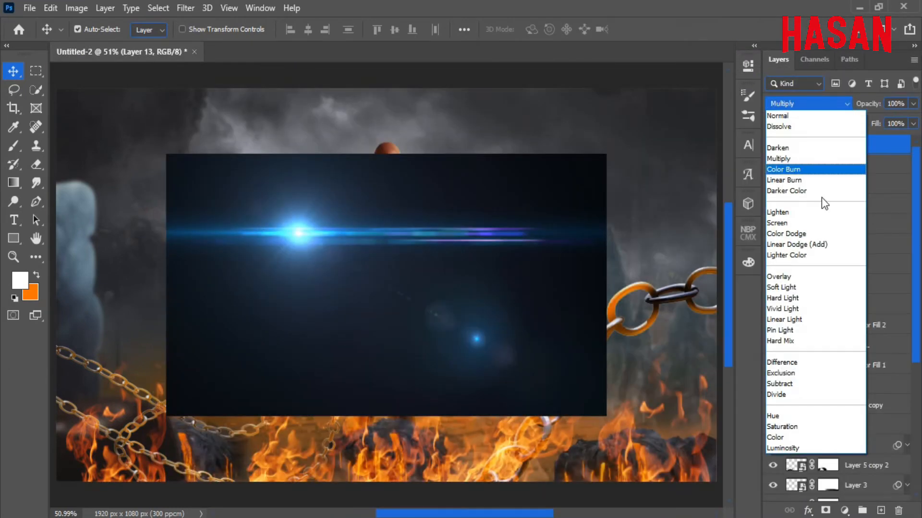
{"action": "left_click", "coordinate": [815, 224]}
Scale the flare down to about 1.45% and place its bright core on the edge of the man's lit shoulder
{"action": "key", "text": "ctrl+t"}
{"action": "left_click_drag", "start_coordinate": [606, 286], "coordinate": [473, 285]}
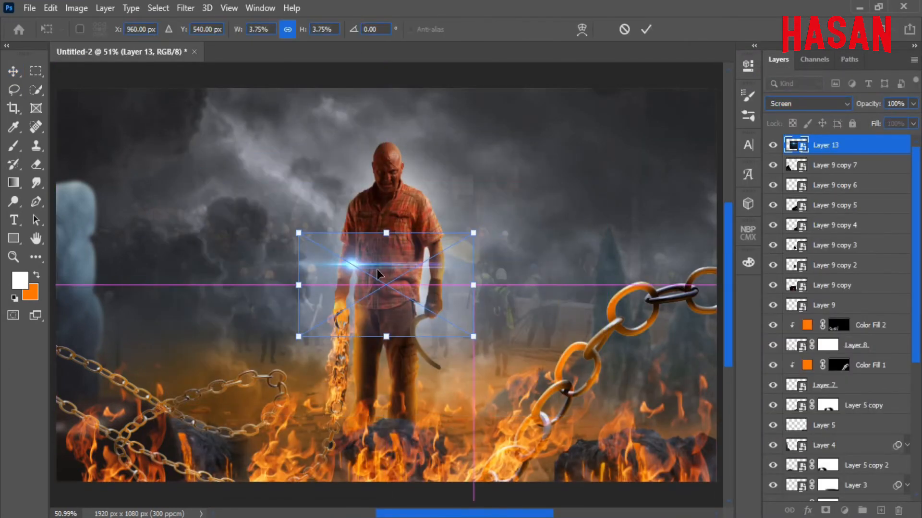
{"action": "left_click_drag", "start_coordinate": [376, 269], "coordinate": [485, 256]}
{"action": "scroll", "coordinate": [437, 196], "scroll_direction": "up", "scroll_amount": 5}
{"action": "left_click_drag", "start_coordinate": [456, 227], "coordinate": [458, 249]}
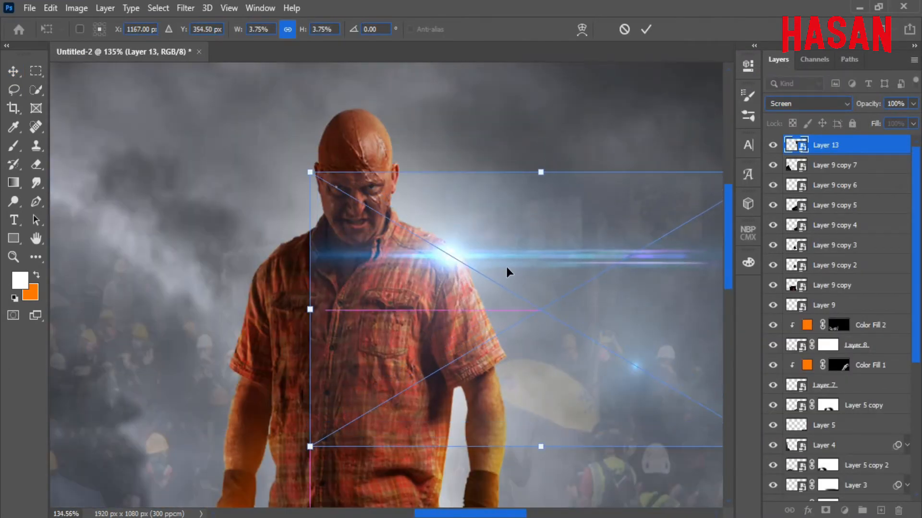
{"action": "scroll", "coordinate": [541, 308], "scroll_direction": "down", "scroll_amount": 5}
{"action": "left_click_drag", "start_coordinate": [643, 309], "coordinate": [514, 284]}
{"action": "key", "text": "Return"}
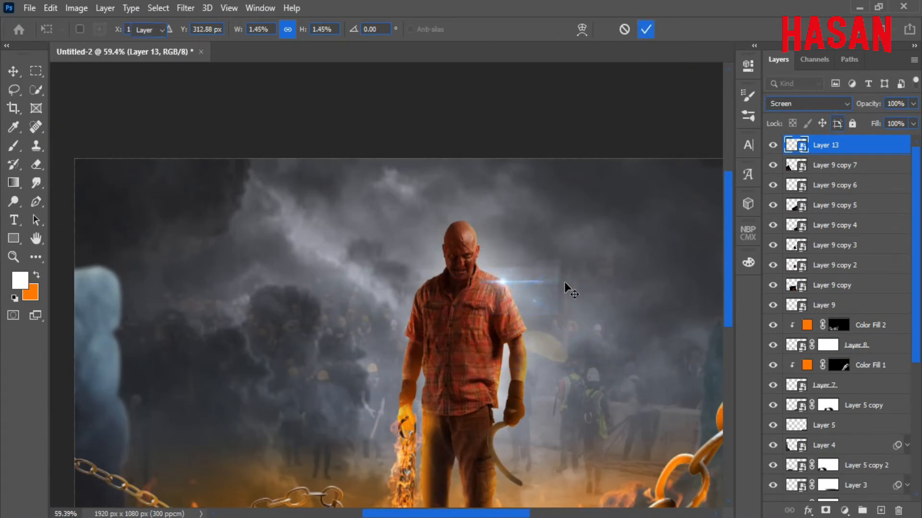
Enlarge the flare to about 1.74% and rotate it clockwise by roughly 50° so its streak follows the shoulder's slope
{"action": "scroll", "coordinate": [564, 282], "scroll_direction": "down", "scroll_amount": 2}
{"action": "key", "text": "ctrl+t"}
{"action": "scroll", "coordinate": [488, 293], "scroll_direction": "up", "scroll_amount": 8}
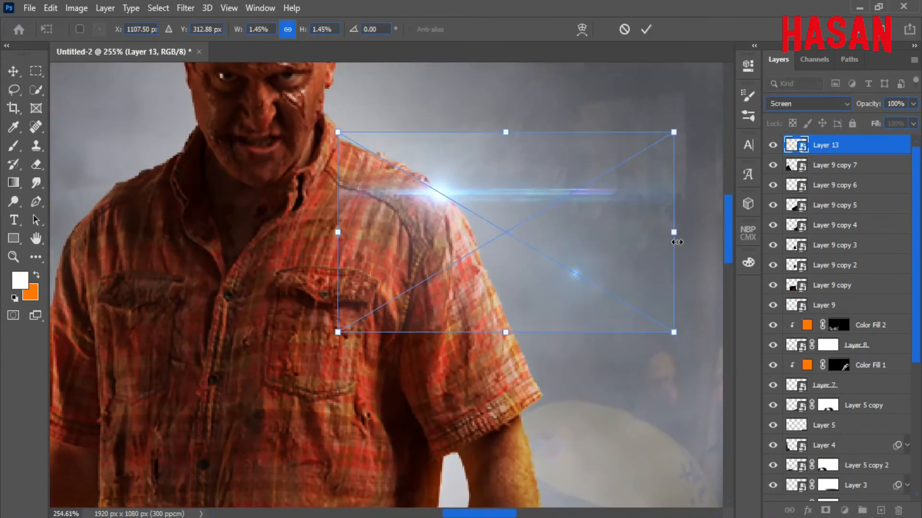
{"action": "scroll", "coordinate": [672, 237], "scroll_direction": "down", "scroll_amount": 3}
{"action": "left_click_drag", "start_coordinate": [598, 252], "coordinate": [617, 253]}
{"action": "left_click_drag", "start_coordinate": [634, 174], "coordinate": [653, 293]}
{"action": "left_click_drag", "start_coordinate": [494, 210], "coordinate": [477, 243]}
{"action": "left_click_drag", "start_coordinate": [634, 319], "coordinate": [633, 343]}
{"action": "left_click_drag", "start_coordinate": [489, 253], "coordinate": [473, 249]}
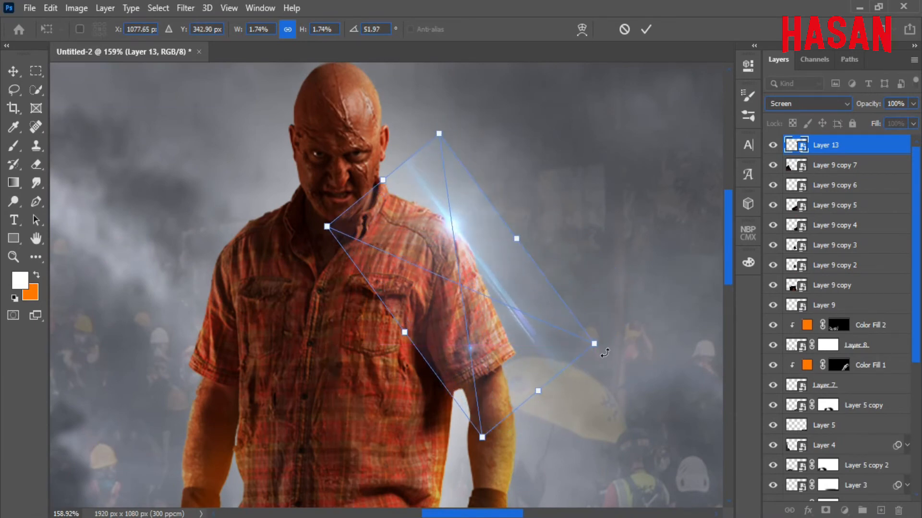
{"action": "left_click_drag", "start_coordinate": [607, 353], "coordinate": [613, 344]}
{"action": "left_click", "coordinate": [646, 30]}
{"action": "key", "text": "ctrl+0"}
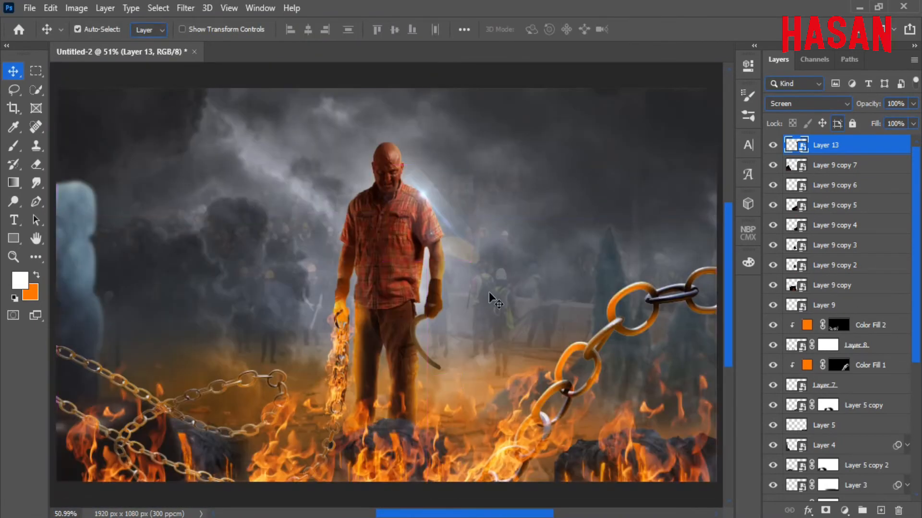
Apply Curves to the flare layer, raising the highlights and setting the shadow point to input 56, output 58
{"action": "left_click", "coordinate": [77, 9]}
{"action": "mouse_move", "coordinate": [97, 45]}
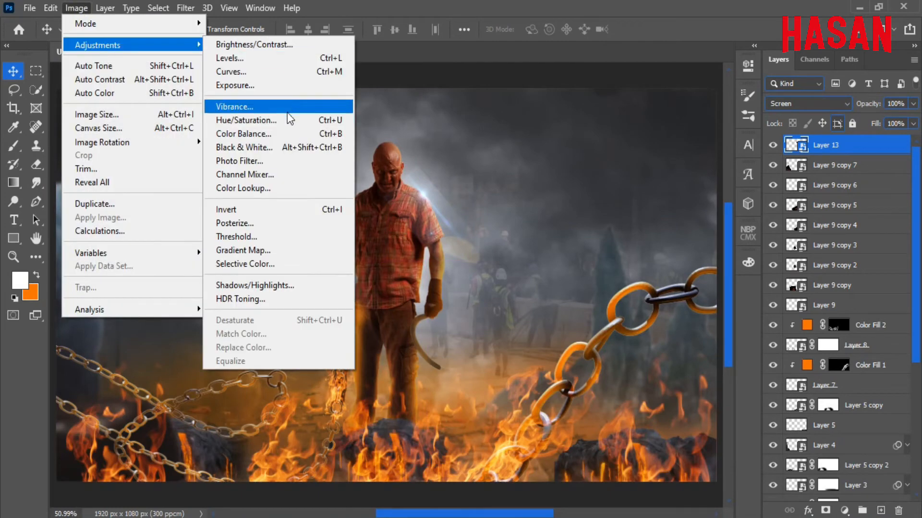
{"action": "left_click", "coordinate": [284, 73]}
{"action": "left_click_drag", "start_coordinate": [446, 52], "coordinate": [702, 38]}
{"action": "mouse_move", "coordinate": [694, 149]}
{"action": "left_mouse_down"}
{"action": "mouse_move", "coordinate": [700, 133]}
{"action": "mouse_move", "coordinate": [685, 138]}
{"action": "left_mouse_up"}
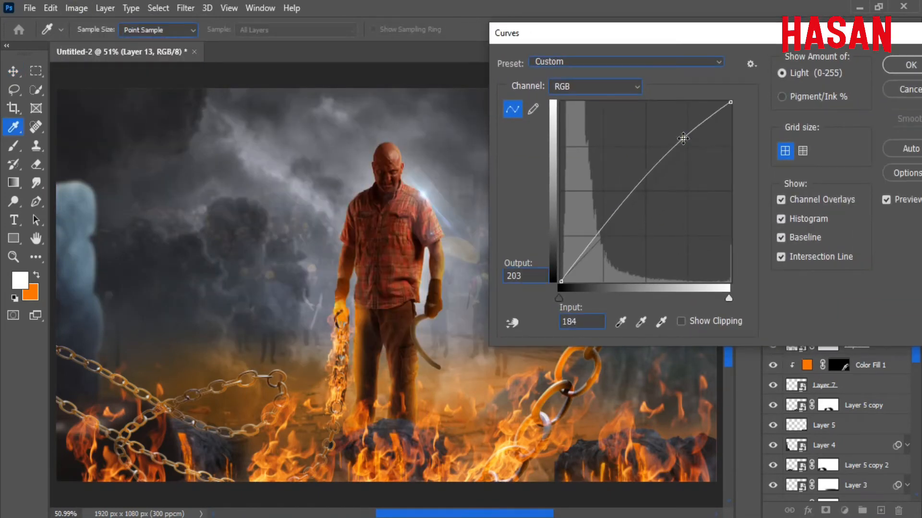
{"action": "left_click_drag", "start_coordinate": [598, 231], "coordinate": [606, 242]}
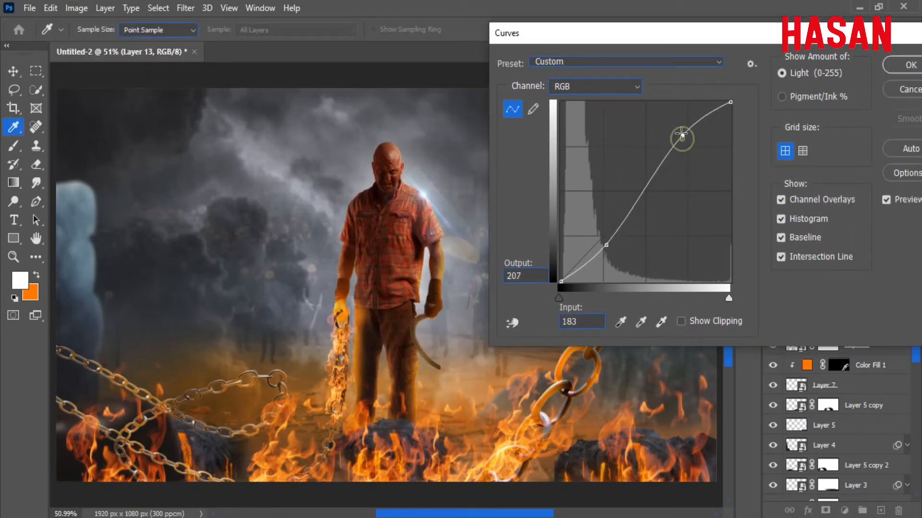
{"action": "left_click_drag", "start_coordinate": [609, 247], "coordinate": [599, 241]}
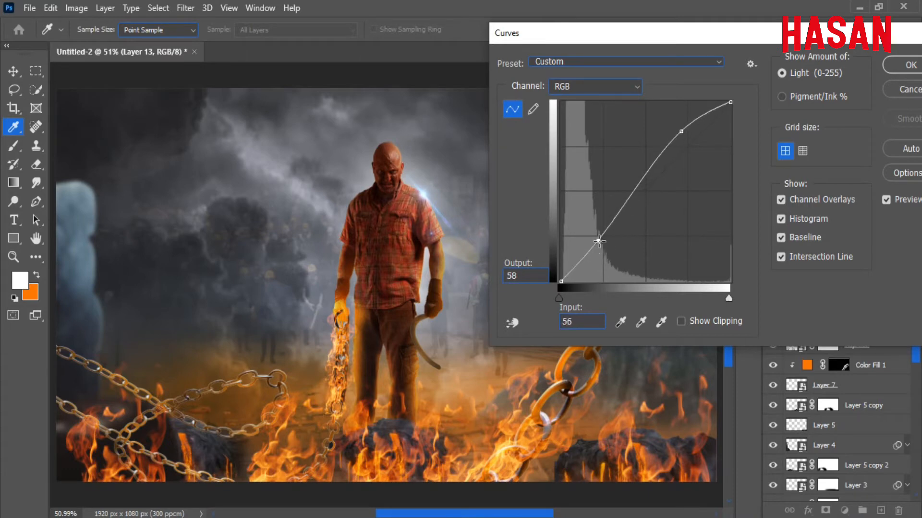
{"action": "left_click", "coordinate": [903, 67]}
Add a layer mask to Layer 13 and paint black with a soft Brush at 18% flow to fade the flare's hard edges
{"action": "left_click", "coordinate": [907, 145]}
{"action": "left_click", "coordinate": [827, 145]}
{"action": "scroll", "coordinate": [444, 216], "scroll_direction": "up", "scroll_amount": 5}
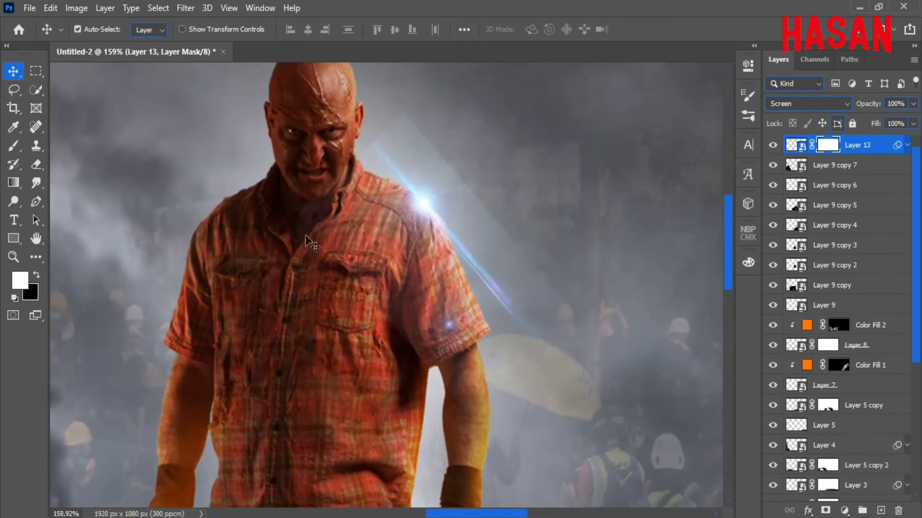
{"action": "key", "text": "b"}
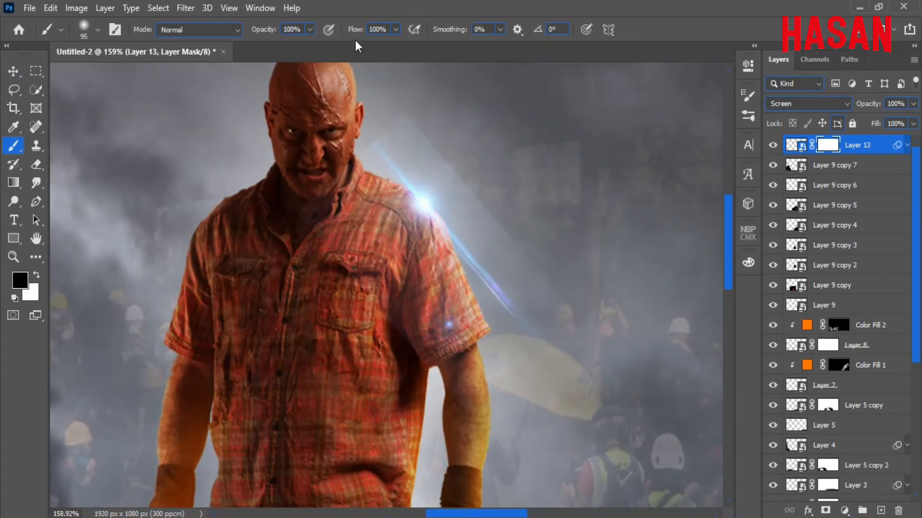
{"action": "left_click_drag", "start_coordinate": [500, 223], "coordinate": [505, 209]}
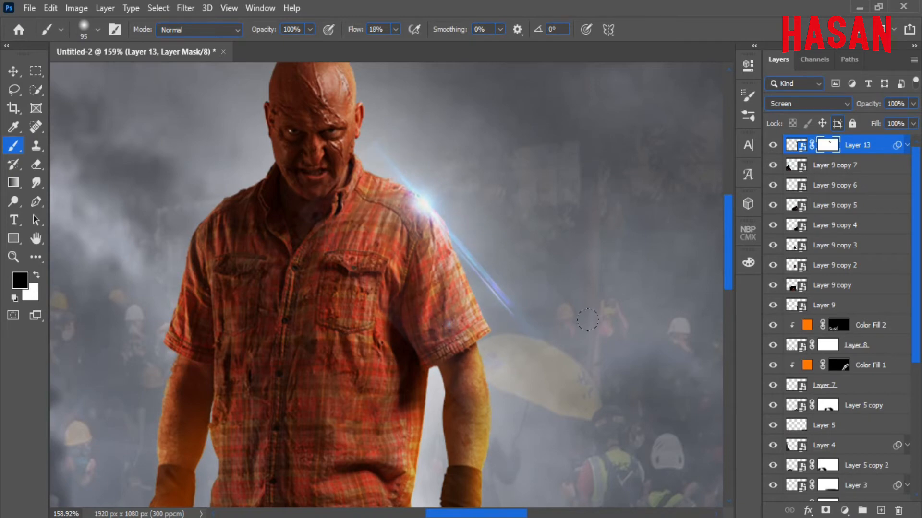
{"action": "scroll", "coordinate": [573, 245], "scroll_direction": "down", "scroll_amount": 5}
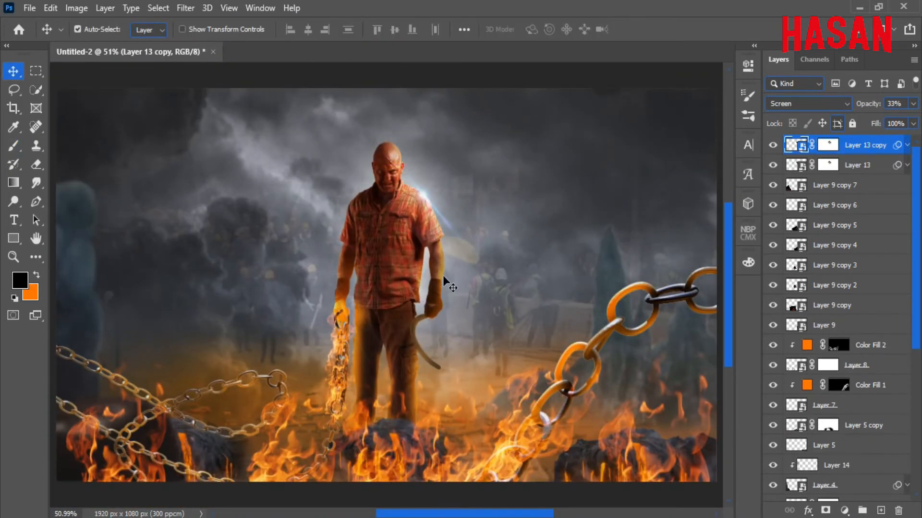
Bring the texture_316_by_sirius_sdz image in as the top layer and scale it to about 5.84% to cover the canvas
{"action": "left_click", "coordinate": [426, 422]}
{"action": "left_click_drag", "start_coordinate": [773, 247], "coordinate": [410, 192]}
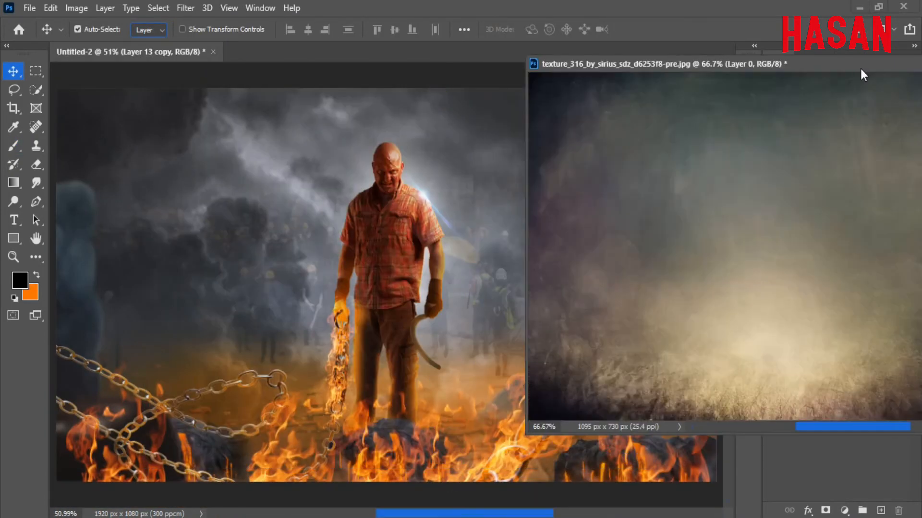
{"action": "left_click_drag", "start_coordinate": [860, 64], "coordinate": [617, 93]}
{"action": "left_click", "coordinate": [728, 91]}
{"action": "key", "text": "ctrl+minus"}
{"action": "key", "text": "ctrl+minus"}
{"action": "key", "text": "ctrl+t"}
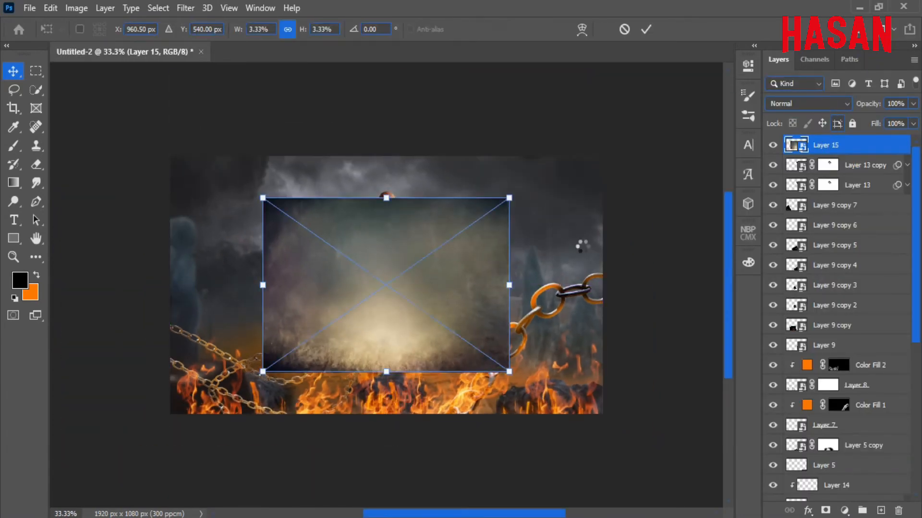
{"action": "left_click_drag", "start_coordinate": [583, 244], "coordinate": [625, 219]}
{"action": "left_click", "coordinate": [646, 29]}
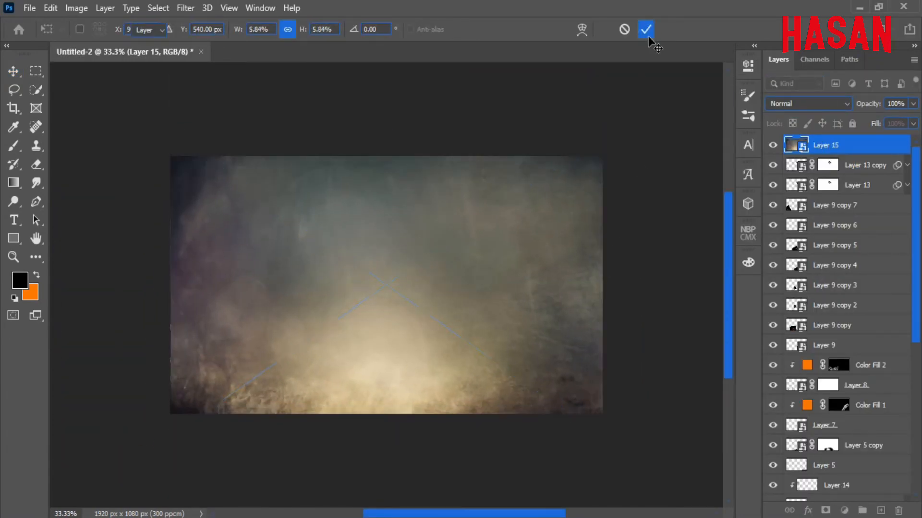
Set the texture layer to Overlay at 40% opacity and compare the image with it hidden and shown
{"action": "left_click", "coordinate": [844, 104]}
{"action": "left_click", "coordinate": [792, 282]}
{"action": "key", "text": "ctrl+plus"}
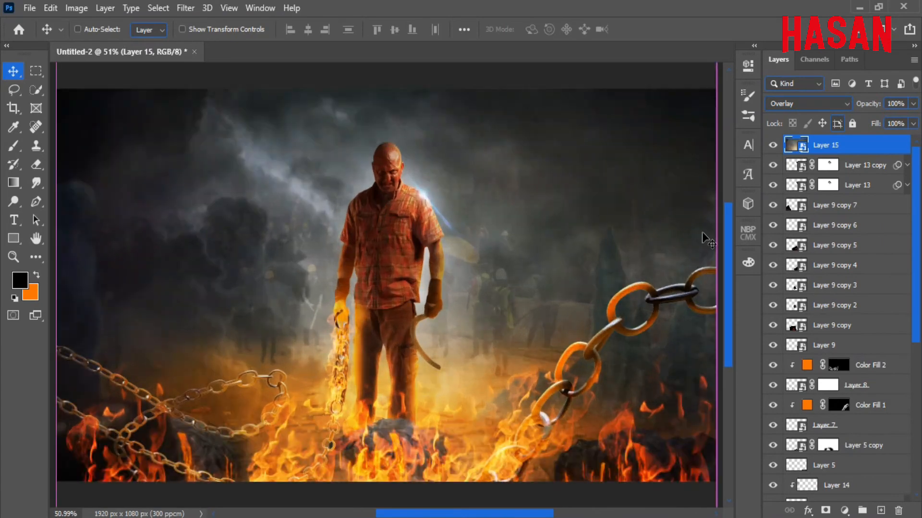
{"action": "left_click_drag", "start_coordinate": [867, 104], "coordinate": [841, 108]}
{"action": "left_click", "coordinate": [773, 145]}
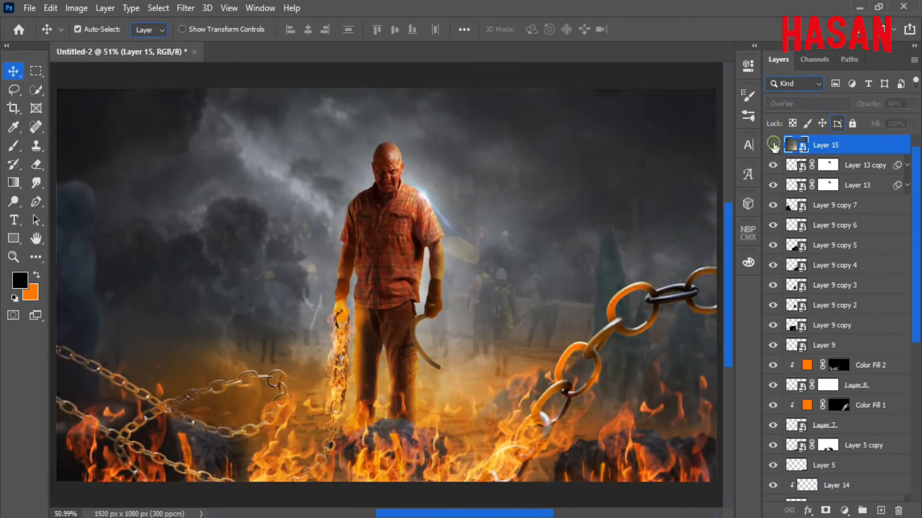
{"action": "left_click", "coordinate": [773, 145]}
{"action": "key", "text": "ctrl+minus"}
{"action": "key", "text": "ctrl+0"}
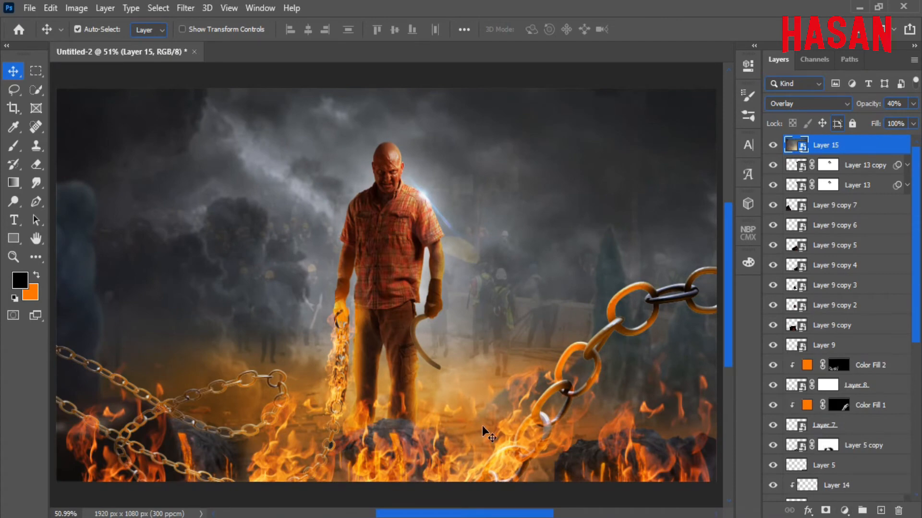
Merge Layer 13 copy with Layer 13 and set the merged flare layer's blend mode to Screen
{"action": "left_click", "coordinate": [864, 165]}
{"action": "left_click", "coordinate": [862, 186], "text": "shift"}
{"action": "right_click", "coordinate": [863, 187]}
{"action": "left_click", "coordinate": [712, 439]}
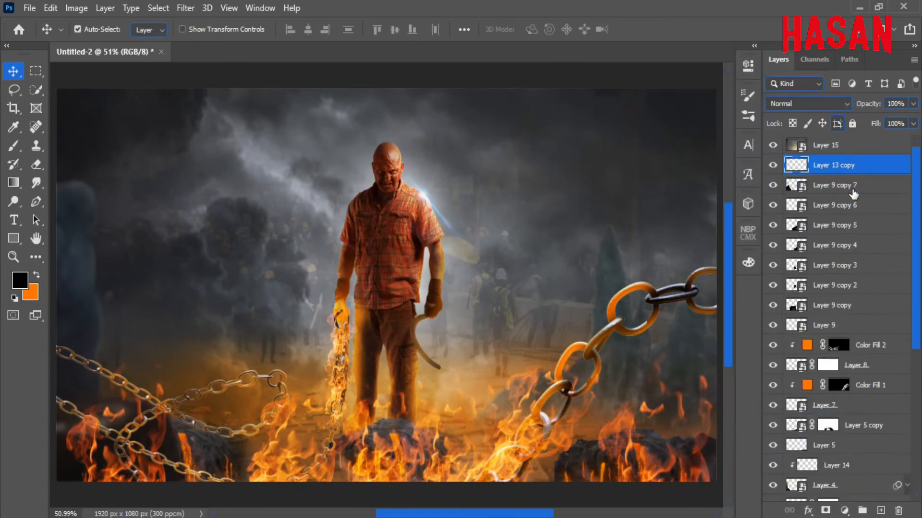
{"action": "left_click", "coordinate": [822, 104]}
{"action": "left_click", "coordinate": [819, 223]}
Shift the merged flare's hue from blue to warm orange with Hue/Saturation
{"action": "key", "text": "ctrl+u"}
{"action": "left_click_drag", "start_coordinate": [711, 71], "coordinate": [727, 67]}
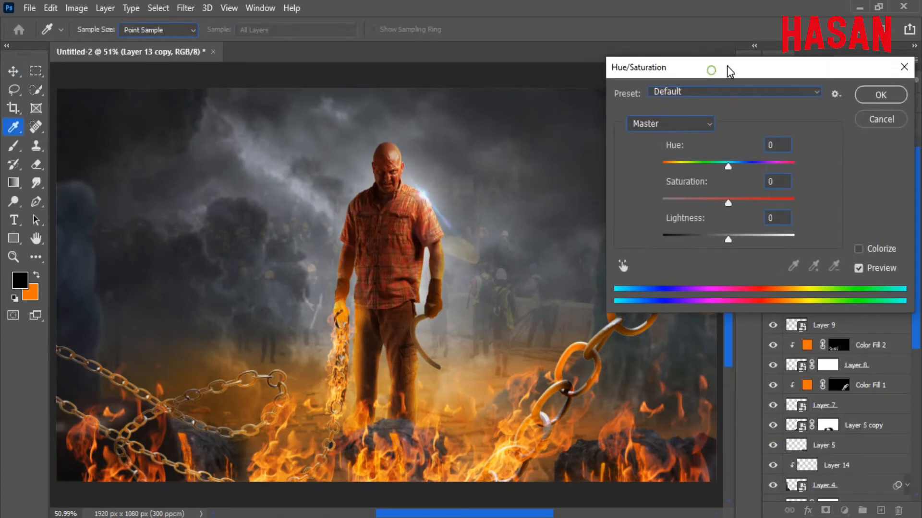
{"action": "left_click_drag", "start_coordinate": [728, 167], "coordinate": [629, 165]}
{"action": "left_click_drag", "start_coordinate": [826, 71], "coordinate": [705, 72]}
{"action": "left_click", "coordinate": [756, 92]}
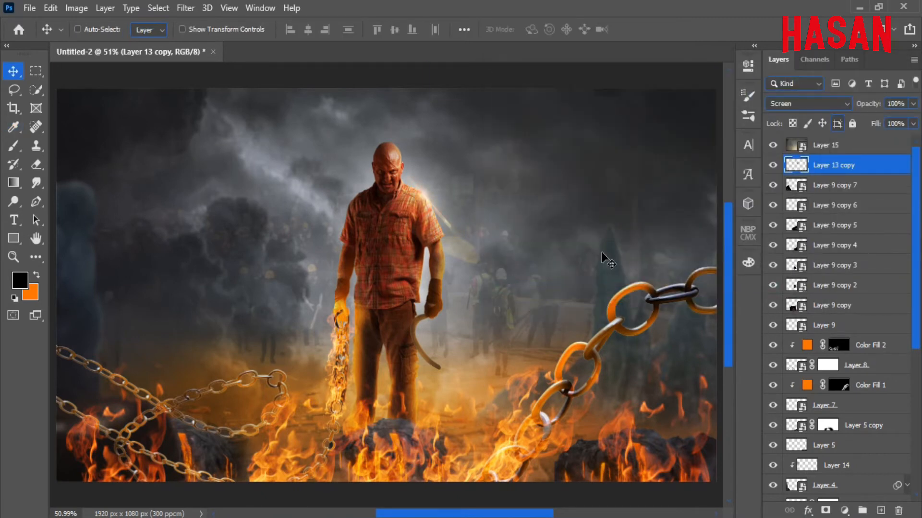
Create a new layer above Layer 15 for brushwork and set its blend mode to Multiply
{"action": "left_click", "coordinate": [860, 145]}
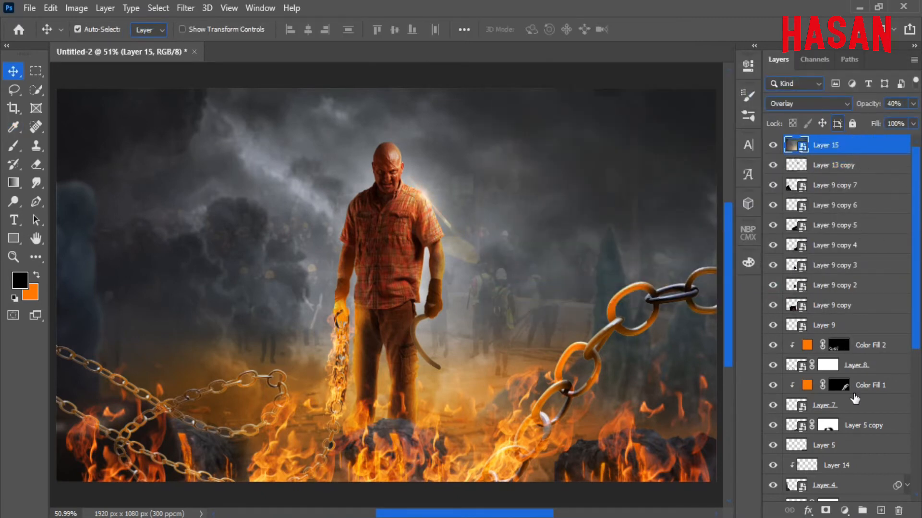
{"action": "left_click", "coordinate": [880, 510]}
{"action": "key", "text": "b"}
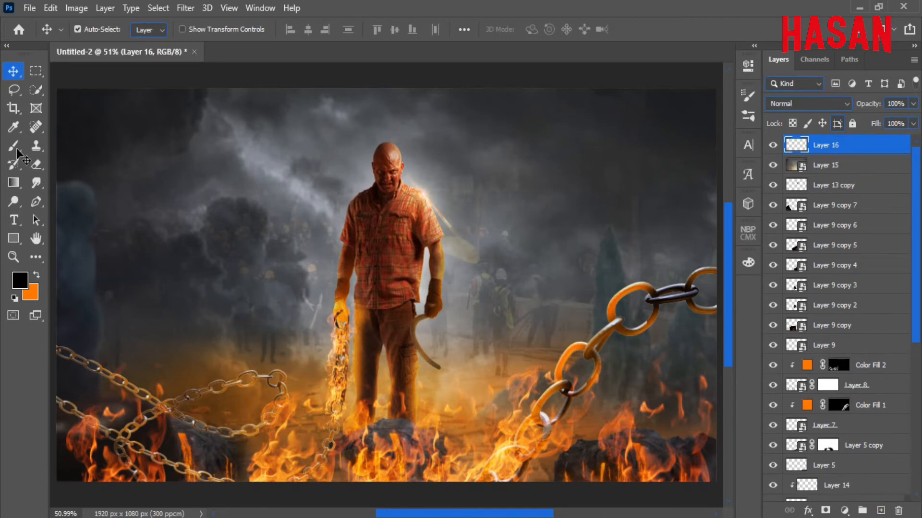
{"action": "scroll", "coordinate": [658, 149], "scroll_direction": "down", "scroll_amount": 2}
{"action": "left_click", "coordinate": [847, 103]}
{"action": "left_click", "coordinate": [806, 144]}
Paint black around the canvas edges on Layer 16 with a large soft Brush at 2% flow to darken the borders
{"action": "left_click_drag", "start_coordinate": [358, 30], "coordinate": [355, 34]}
{"action": "scroll", "coordinate": [430, 339], "scroll_direction": "down", "scroll_amount": 1}
{"action": "scroll", "coordinate": [479, 336], "scroll_direction": "up", "scroll_amount": 2}
{"action": "scroll", "coordinate": [480, 336], "scroll_direction": "down", "scroll_amount": 1}
{"action": "scroll", "coordinate": [524, 353], "scroll_direction": "up", "scroll_amount": 1}
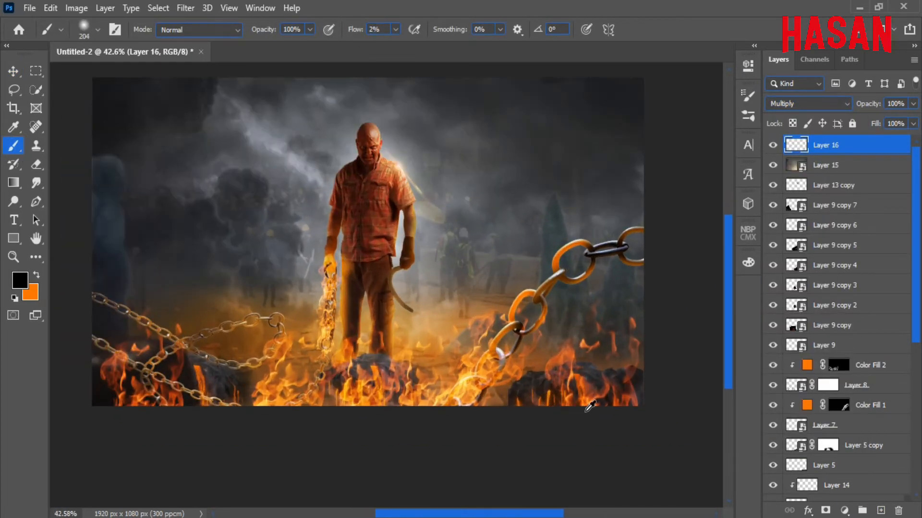
{"action": "left_click_drag", "start_coordinate": [487, 355], "coordinate": [533, 355]}
{"action": "scroll", "coordinate": [483, 397], "scroll_direction": "up", "scroll_amount": 1}
{"action": "scroll", "coordinate": [582, 403], "scroll_direction": "down", "scroll_amount": 2}
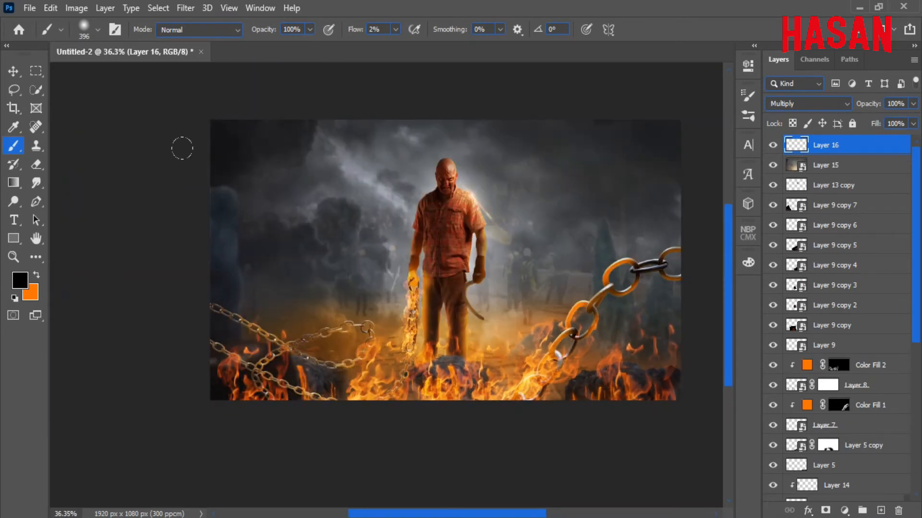
{"action": "scroll", "coordinate": [519, 251], "scroll_direction": "down", "scroll_amount": 2}
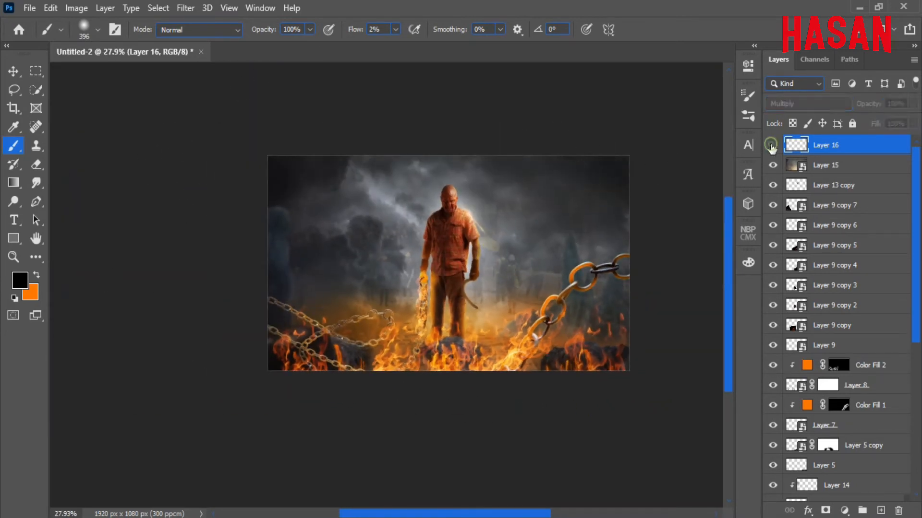
{"action": "scroll", "coordinate": [525, 235], "scroll_direction": "up", "scroll_amount": 3}
{"action": "scroll", "coordinate": [582, 381], "scroll_direction": "down", "scroll_amount": 2}
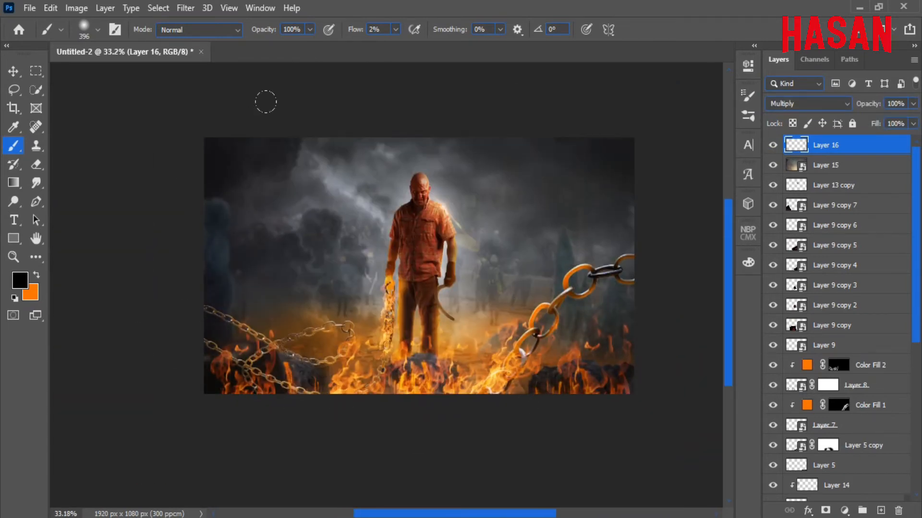
{"action": "scroll", "coordinate": [392, 206], "scroll_direction": "up", "scroll_amount": 2}
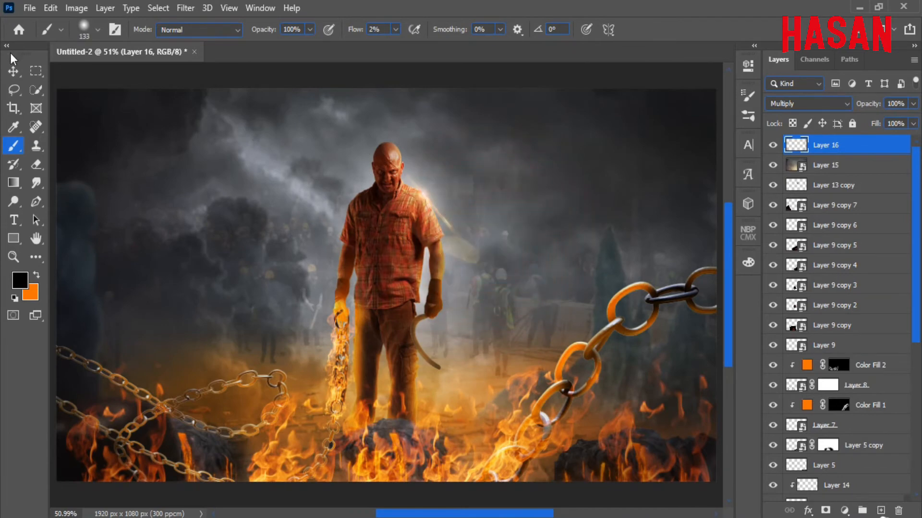
Add a Color Balance adjustment layer above Layer 16 and shift its midtones towards cyan for a cooler tone
{"action": "key", "text": "v"}
{"action": "left_click", "coordinate": [844, 510]}
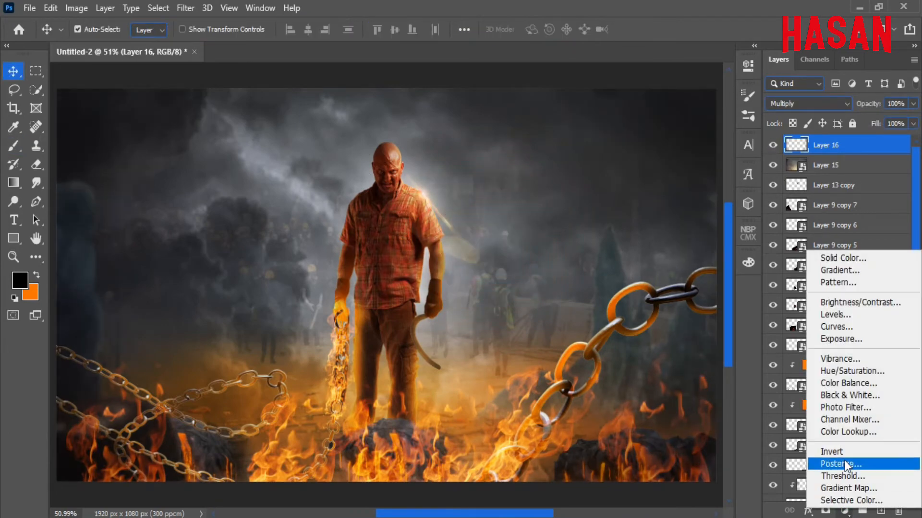
{"action": "left_click", "coordinate": [846, 385]}
{"action": "scroll", "coordinate": [441, 291], "scroll_direction": "down", "scroll_amount": 1}
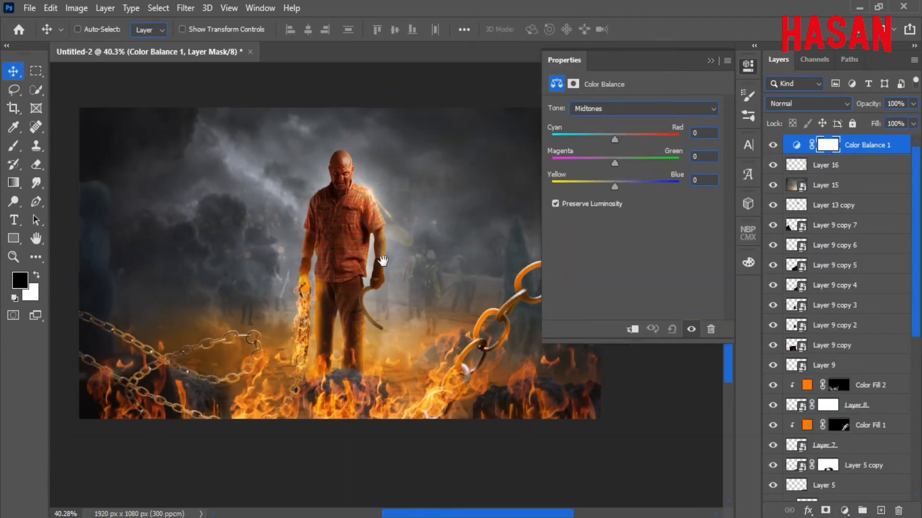
{"action": "mouse_move", "coordinate": [616, 192]}
{"action": "left_mouse_down"}
{"action": "mouse_move", "coordinate": [628, 192]}
{"action": "mouse_move", "coordinate": [615, 186]}
{"action": "left_mouse_up"}
{"action": "left_click", "coordinate": [601, 145]}
{"action": "left_click_drag", "start_coordinate": [624, 140], "coordinate": [607, 144]}
{"action": "left_click", "coordinate": [747, 65]}
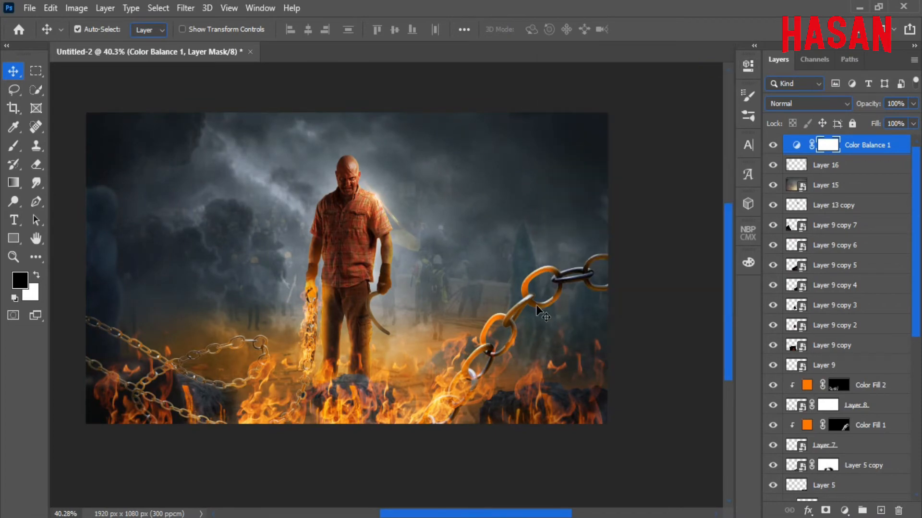
Add a Photo Filter adjustment layer above Color Balance 1, choose another filter preset and lower the layer's opacity to 10%
{"action": "key", "text": "ctrl+0"}
{"action": "left_click", "coordinate": [772, 145]}
{"action": "left_click", "coordinate": [773, 145]}
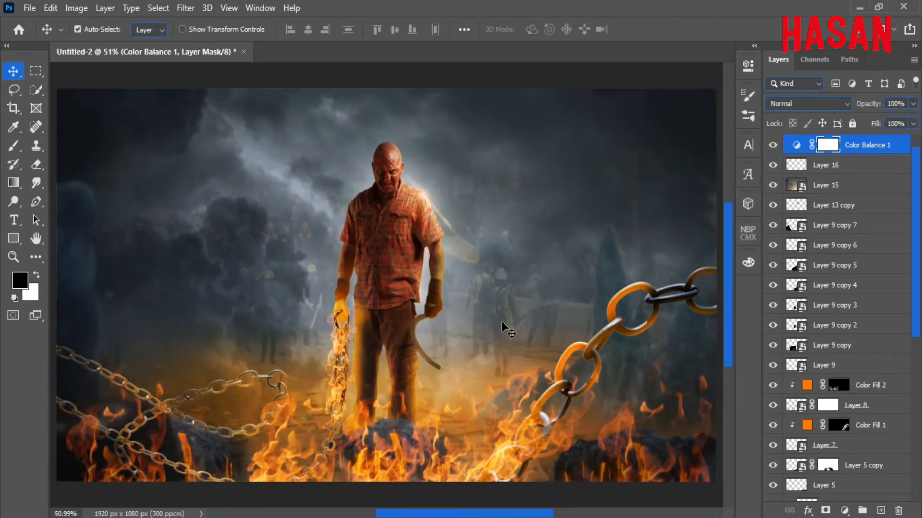
{"action": "key", "text": "x"}
{"action": "left_click", "coordinate": [843, 511]}
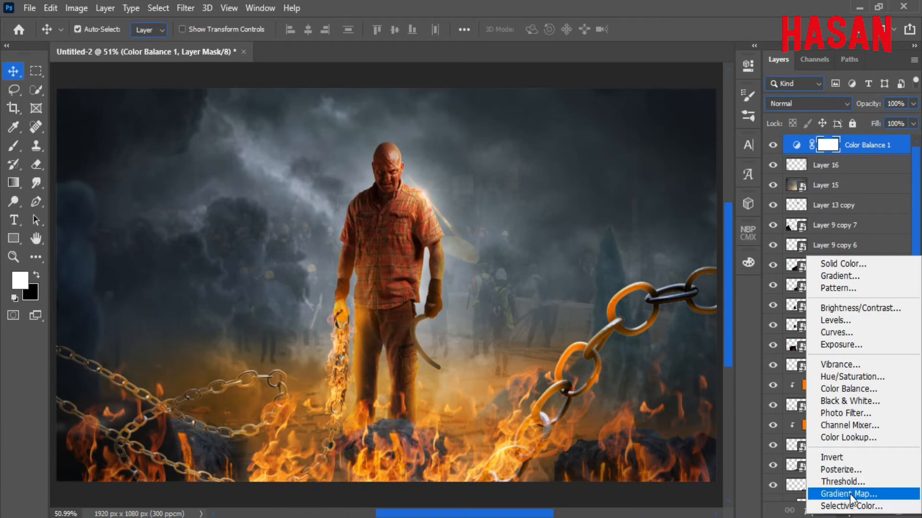
{"action": "left_click", "coordinate": [859, 413]}
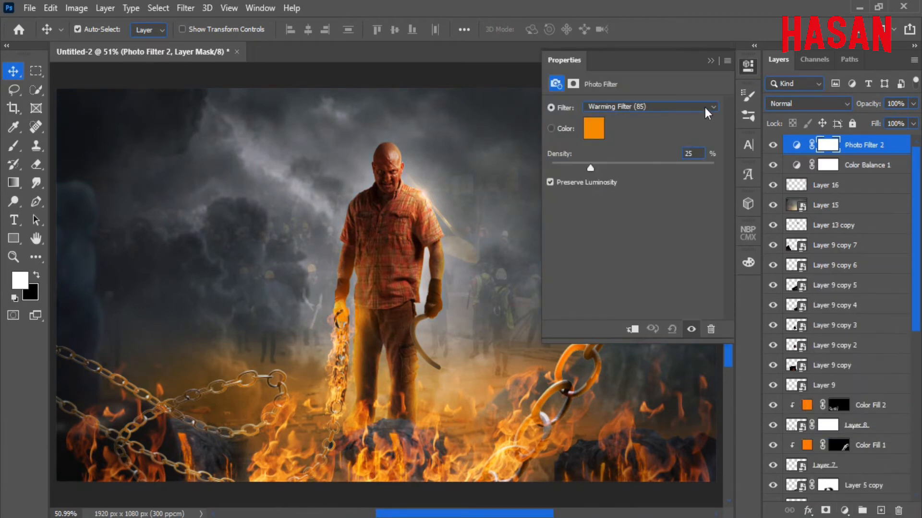
{"action": "left_click", "coordinate": [706, 107]}
{"action": "left_click", "coordinate": [672, 156]}
{"action": "left_click", "coordinate": [710, 60]}
{"action": "left_click_drag", "start_coordinate": [868, 104], "coordinate": [808, 110]}
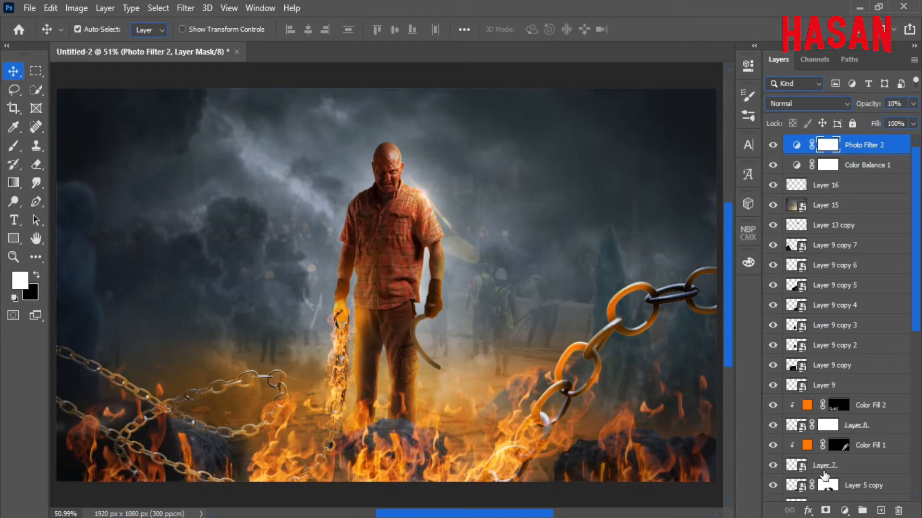
Add a Color Lookup adjustment layer with the FuturisticBleak.3DL look and reduce its opacity to 15%
{"action": "left_click", "coordinate": [843, 510]}
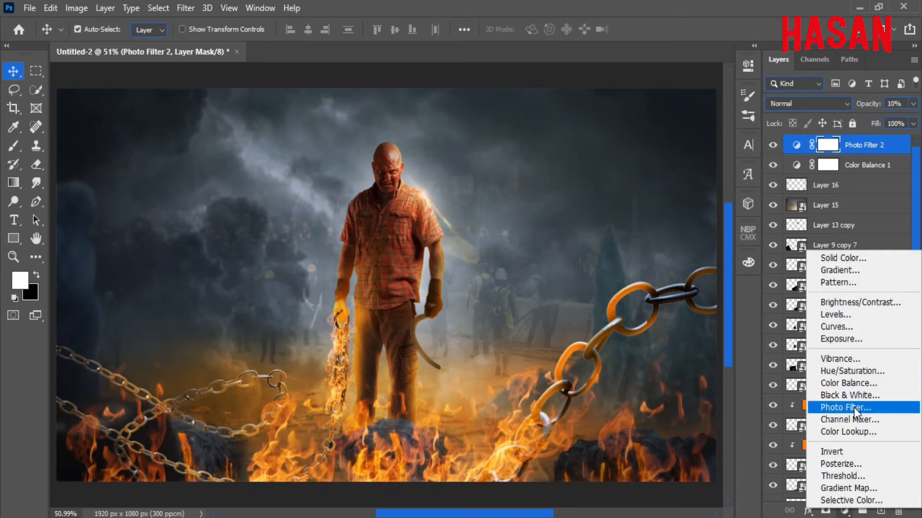
{"action": "left_click", "coordinate": [848, 432]}
{"action": "left_click", "coordinate": [672, 108]}
{"action": "scroll", "coordinate": [686, 243], "scroll_direction": "down", "scroll_amount": 4}
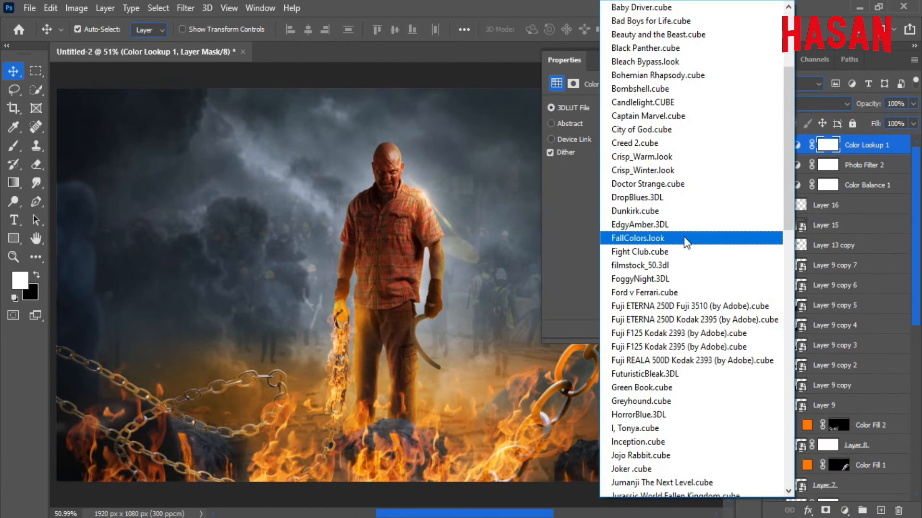
{"action": "scroll", "coordinate": [686, 242], "scroll_direction": "down", "scroll_amount": 6}
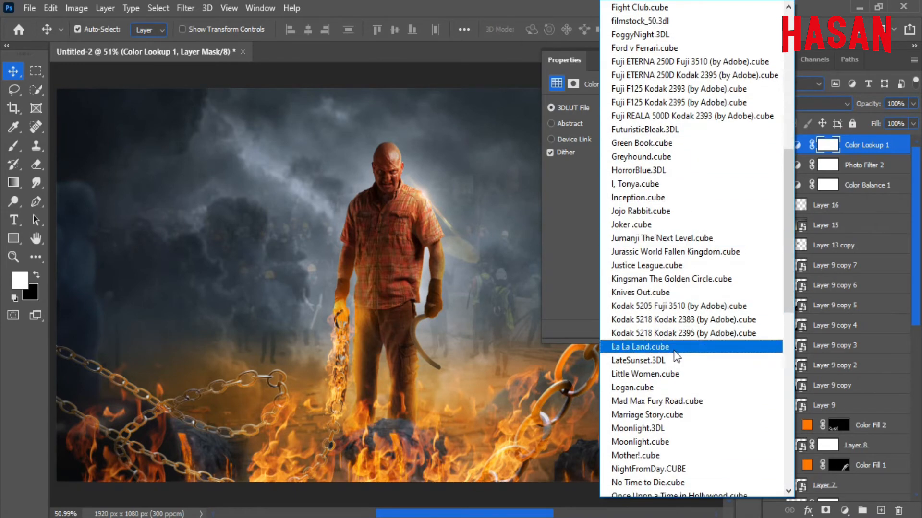
{"action": "scroll", "coordinate": [681, 156], "scroll_direction": "up", "scroll_amount": 4}
{"action": "scroll", "coordinate": [667, 195], "scroll_direction": "down", "scroll_amount": 2}
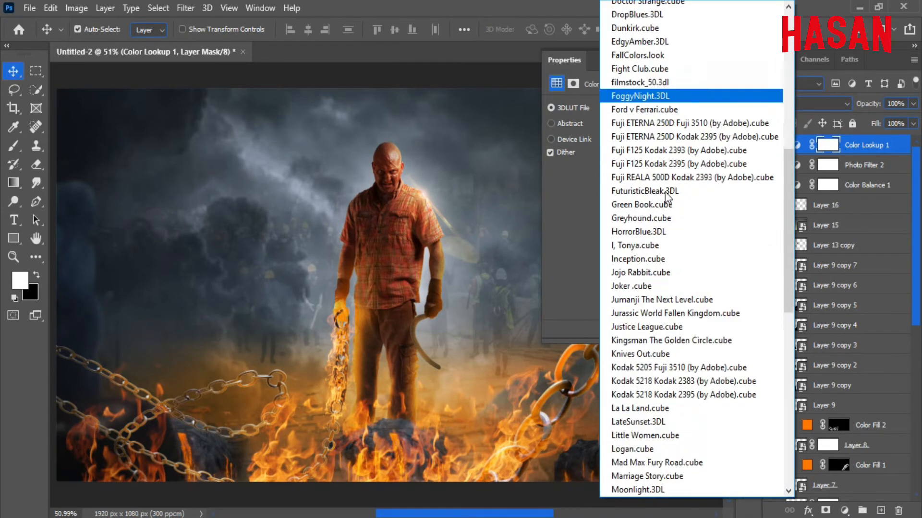
{"action": "scroll", "coordinate": [624, 235], "scroll_direction": "down", "scroll_amount": 12}
{"action": "scroll", "coordinate": [624, 235], "scroll_direction": "up", "scroll_amount": 12}
{"action": "left_click", "coordinate": [681, 191]}
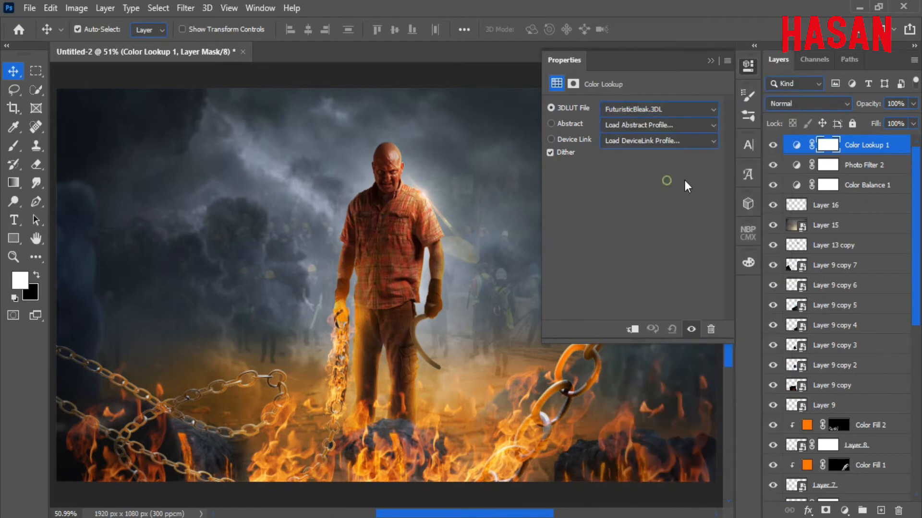
{"action": "left_click_drag", "start_coordinate": [868, 104], "coordinate": [813, 117]}
{"action": "left_click", "coordinate": [773, 146]}
{"action": "left_click", "coordinate": [772, 146]}
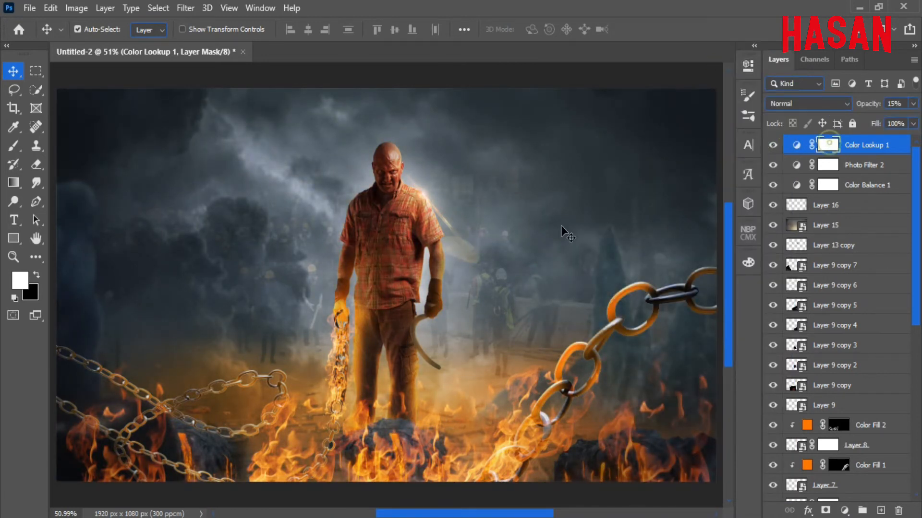
Hide the Color Lookup effect over the lower part of the image with black gradients drawn upwards on its mask
{"action": "left_click_drag", "start_coordinate": [467, 272], "coordinate": [437, 257]}
{"action": "left_click", "coordinate": [19, 184]}
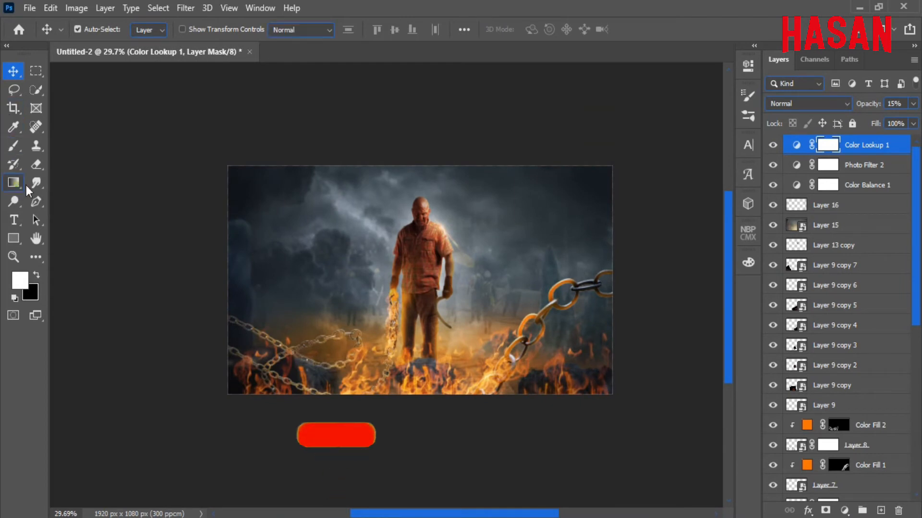
{"action": "key", "text": "x"}
{"action": "mouse_move", "coordinate": [440, 444]}
{"action": "left_mouse_down"}
{"action": "mouse_move", "coordinate": [434, 253]}
{"action": "mouse_move", "coordinate": [430, 264]}
{"action": "left_mouse_up"}
{"action": "left_click_drag", "start_coordinate": [487, 435], "coordinate": [513, 300]}
{"action": "left_click", "coordinate": [21, 73]}
{"action": "key", "text": "ctrl+0"}
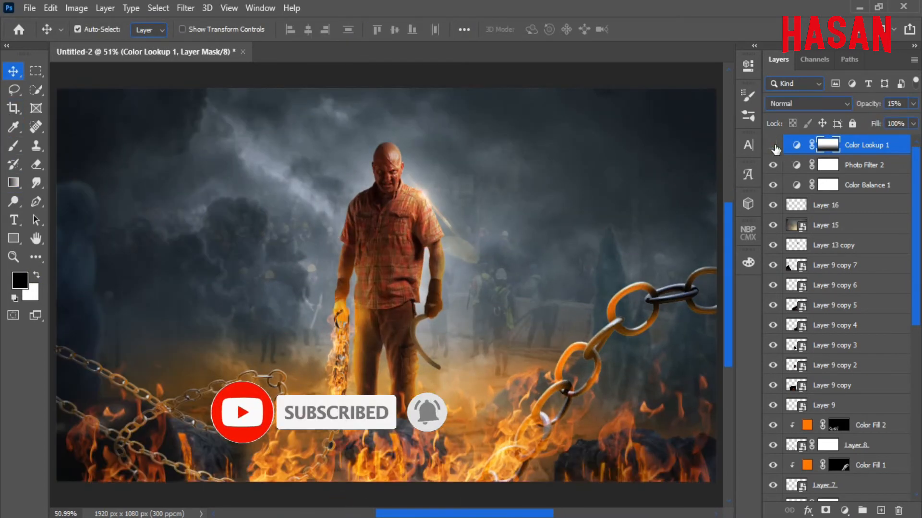
Add a Selective Color adjustment layer on top and fine-tune the ink amounts of its Reds
{"action": "left_click", "coordinate": [844, 510]}
{"action": "left_click", "coordinate": [860, 497]}
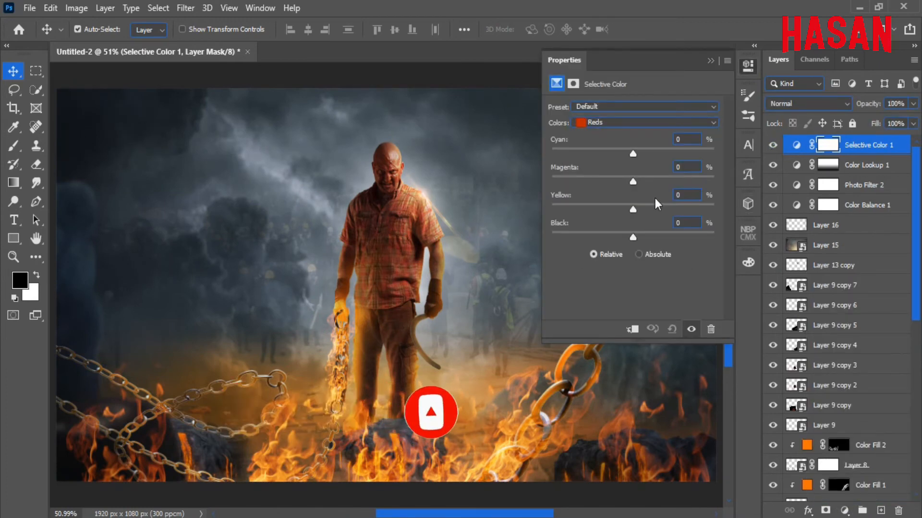
{"action": "scroll", "coordinate": [413, 315], "scroll_direction": "down", "scroll_amount": 2}
{"action": "left_click_drag", "start_coordinate": [410, 304], "coordinate": [371, 287]}
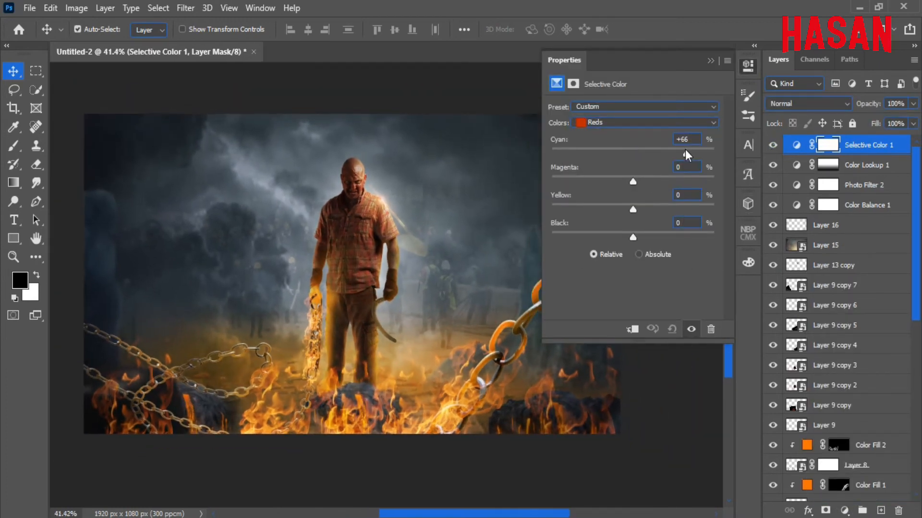
{"action": "left_click_drag", "start_coordinate": [615, 153], "coordinate": [615, 208]}
{"action": "mouse_move", "coordinate": [633, 237]}
{"action": "left_mouse_down"}
{"action": "mouse_move", "coordinate": [652, 235]}
{"action": "mouse_move", "coordinate": [635, 235]}
{"action": "left_mouse_up"}
Adjust the ink amounts of the Yellows in the Selective Color layer
{"action": "left_click", "coordinate": [669, 123]}
{"action": "left_click", "coordinate": [666, 146]}
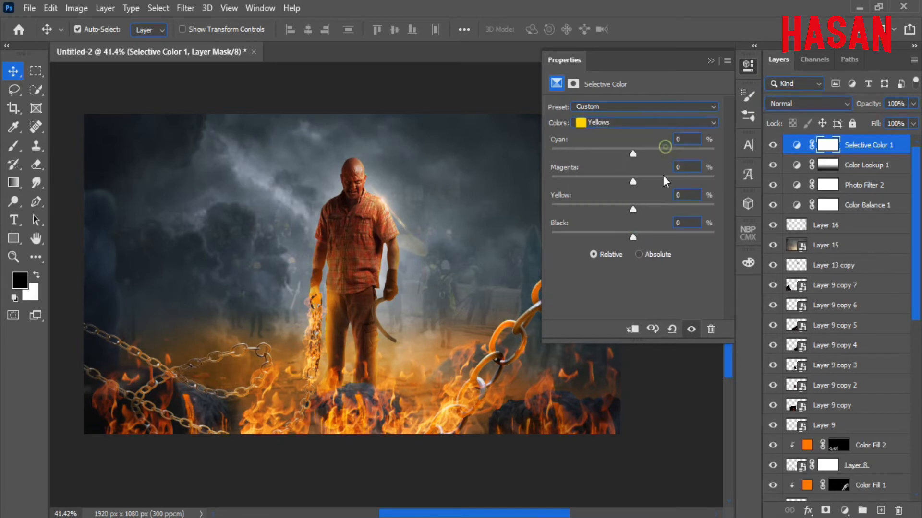
{"action": "left_click_drag", "start_coordinate": [672, 154], "coordinate": [633, 235]}
Set the Selective Color layer's Cyans to +54% cyan and -4% magenta, and adjust their yellow and black amounts
{"action": "left_click", "coordinate": [681, 122]}
{"action": "left_click", "coordinate": [662, 169]}
{"action": "left_click", "coordinate": [633, 154]}
{"action": "left_click_drag", "start_coordinate": [644, 180], "coordinate": [629, 181]}
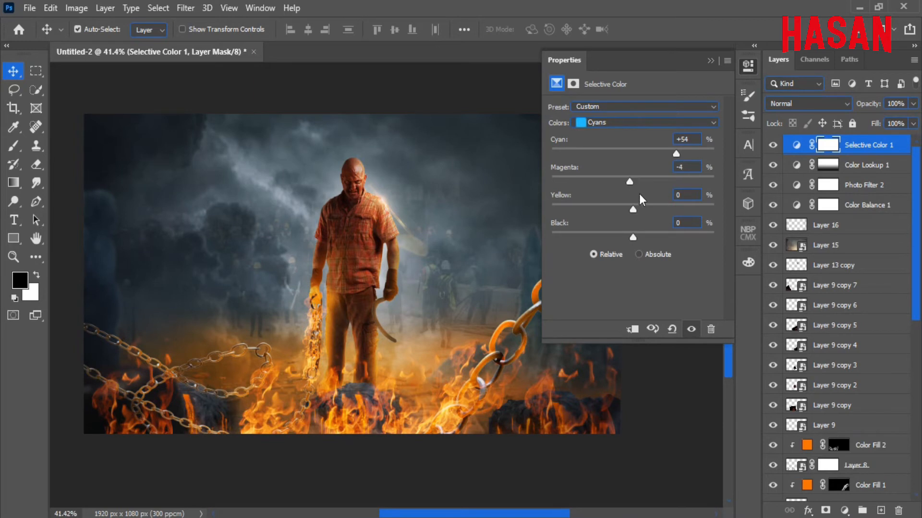
{"action": "left_click_drag", "start_coordinate": [665, 209], "coordinate": [683, 241]}
Set the Selective Color layer's Whites to +18% cyan, -1% magenta, +42% yellow and -34% black
{"action": "left_click", "coordinate": [690, 123]}
{"action": "left_click", "coordinate": [656, 211]}
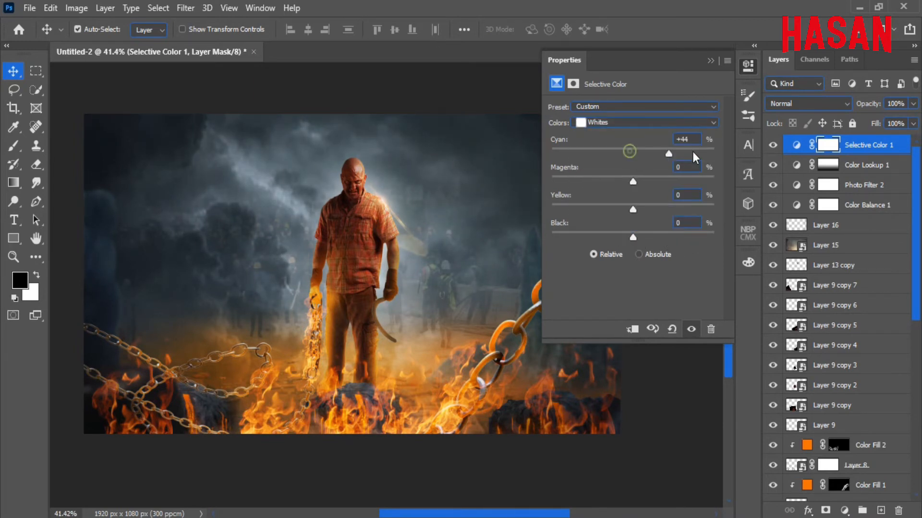
{"action": "left_click_drag", "start_coordinate": [632, 181], "coordinate": [605, 234]}
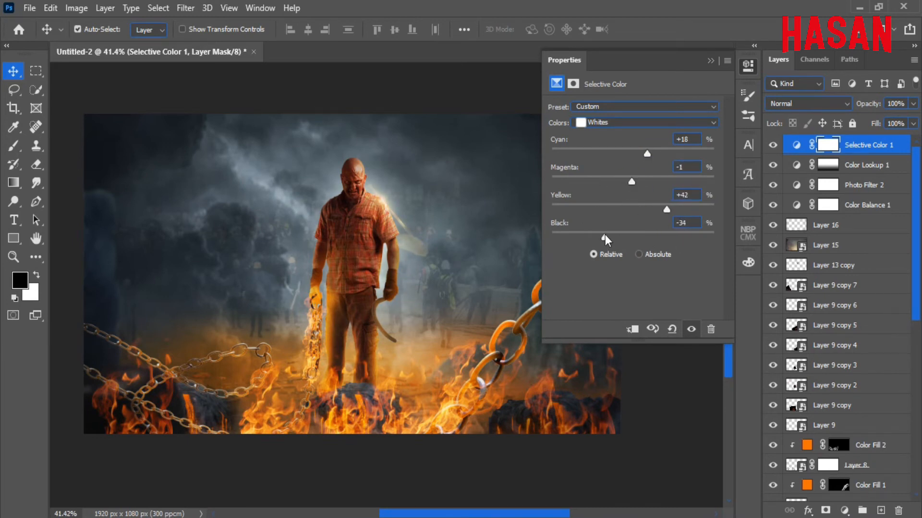
Fine-tune the ink amounts of the Neutrals in the Selective Color layer
{"action": "left_click", "coordinate": [701, 122]}
{"action": "left_click", "coordinate": [660, 212]}
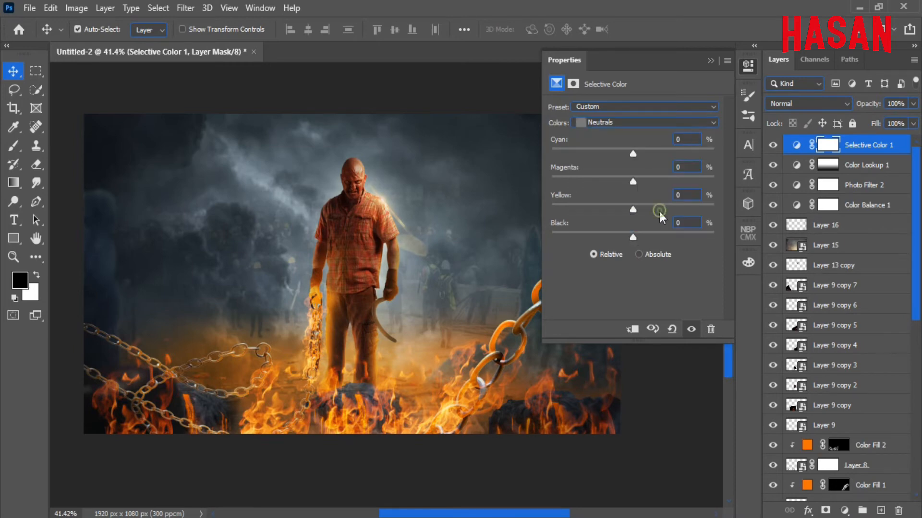
{"action": "left_click_drag", "start_coordinate": [636, 155], "coordinate": [633, 181]}
{"action": "left_click", "coordinate": [633, 216]}
{"action": "left_click_drag", "start_coordinate": [633, 237], "coordinate": [640, 210]}
Set the Selective Color layer's Blacks to +3% magenta, adjust their yellow and black amounts, and reduce the layer's opacity
{"action": "left_click", "coordinate": [643, 122]}
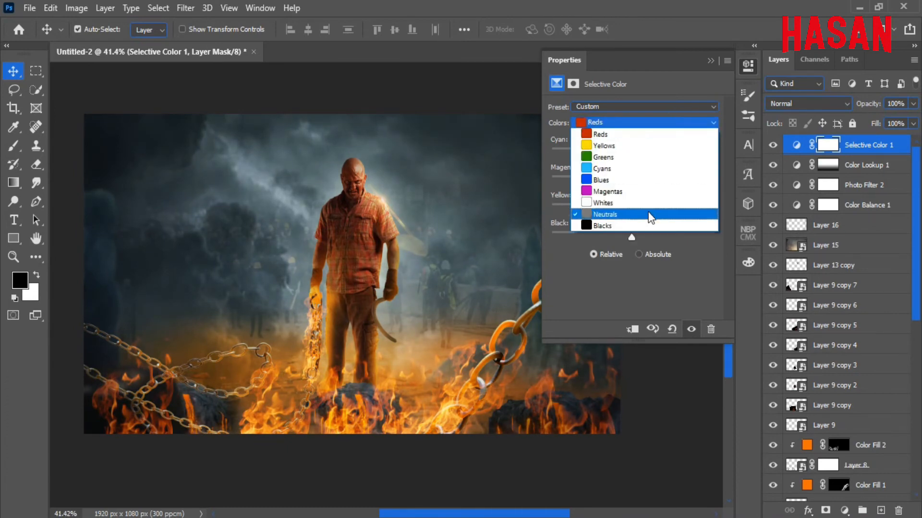
{"action": "left_click", "coordinate": [644, 224]}
{"action": "left_click_drag", "start_coordinate": [633, 154], "coordinate": [635, 184]}
{"action": "key", "text": "ctrl+0"}
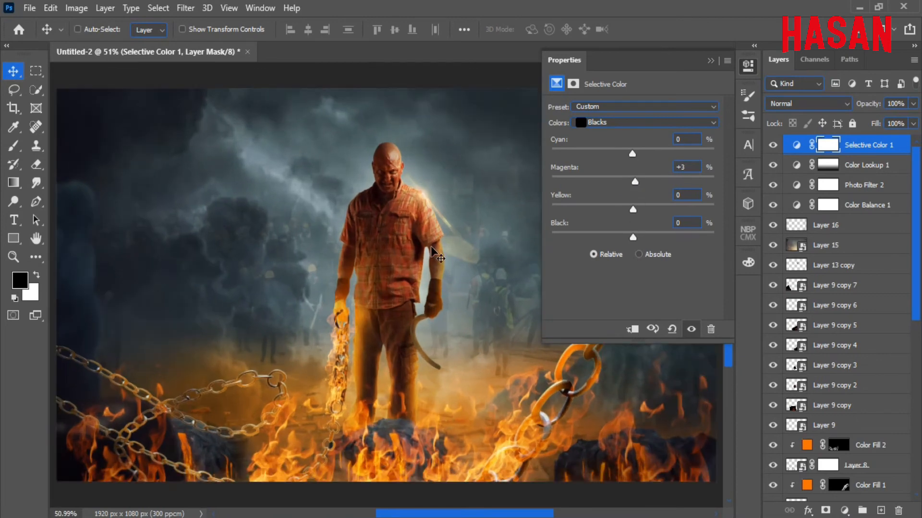
{"action": "left_click_drag", "start_coordinate": [633, 209], "coordinate": [635, 240]}
{"action": "left_click", "coordinate": [710, 60]}
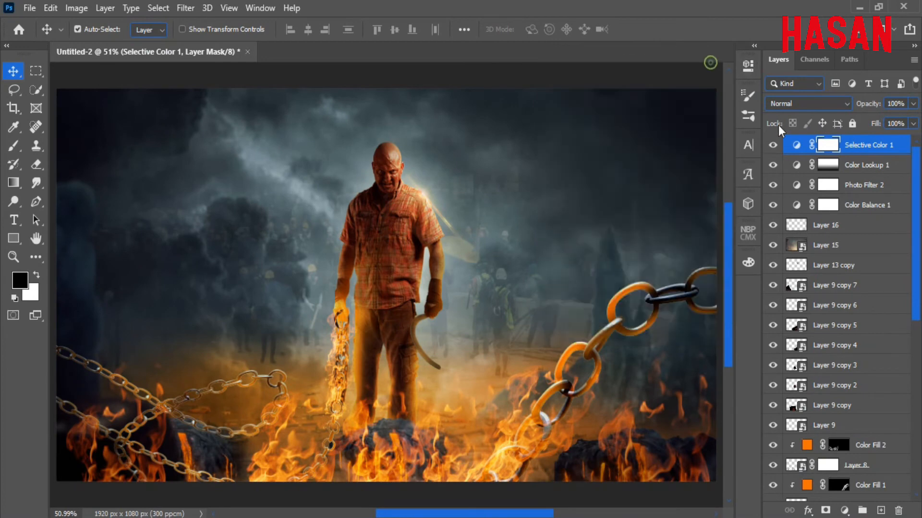
{"action": "left_click_drag", "start_coordinate": [867, 105], "coordinate": [844, 112]}
Add a Gradient Map adjustment layer on top, blend it in Soft Light and set its opacity to 30%
{"action": "left_click", "coordinate": [844, 511]}
{"action": "left_click", "coordinate": [849, 488]}
{"action": "left_click", "coordinate": [807, 104]}
{"action": "left_click", "coordinate": [792, 344]}
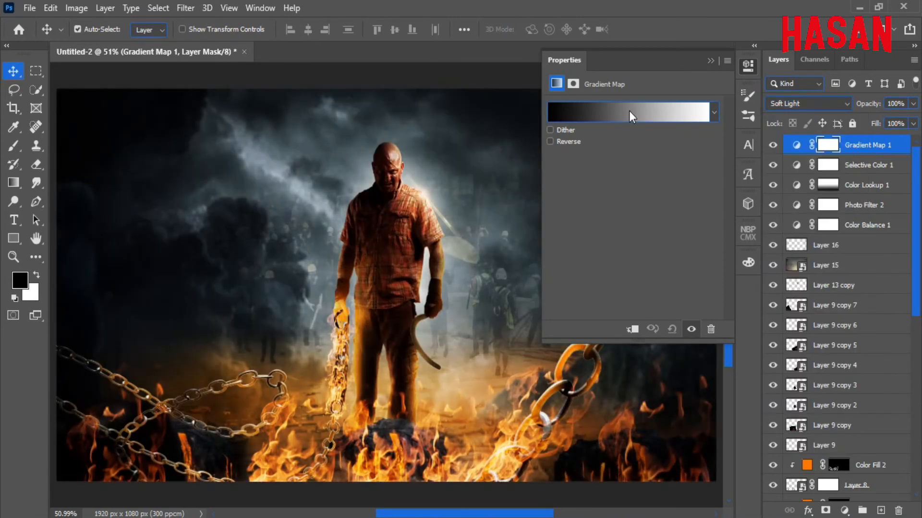
{"action": "left_click_drag", "start_coordinate": [868, 105], "coordinate": [825, 111]}
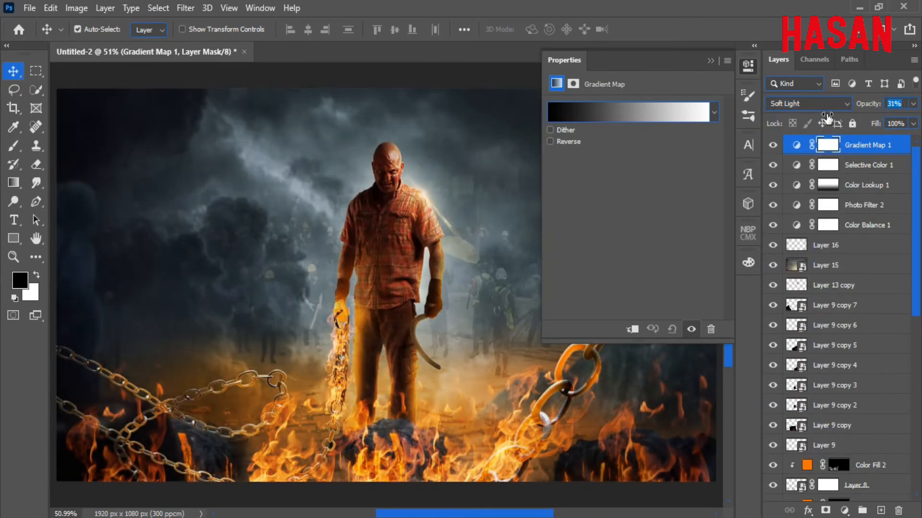
Change the Gradient Map's starting colour stop at location 0% to a dark blue
{"action": "left_click", "coordinate": [672, 110]}
{"action": "double_click", "coordinate": [595, 295]}
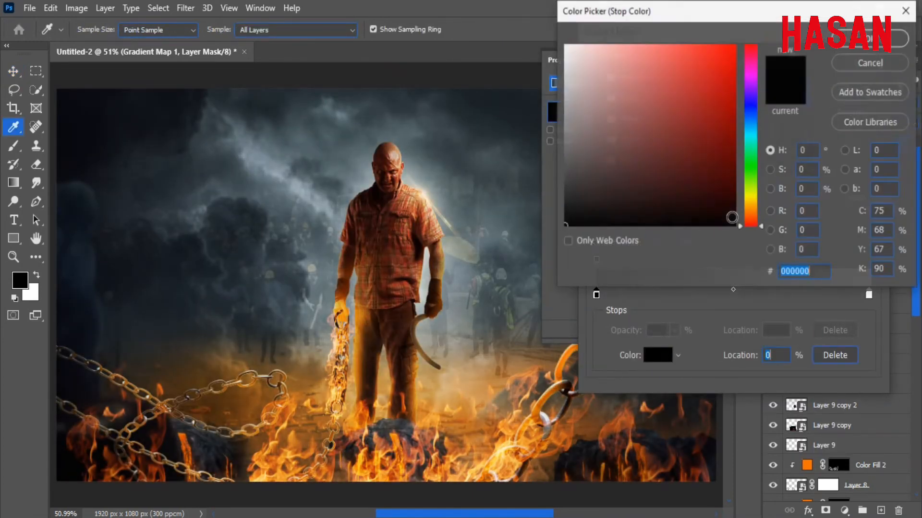
{"action": "left_click", "coordinate": [730, 108]}
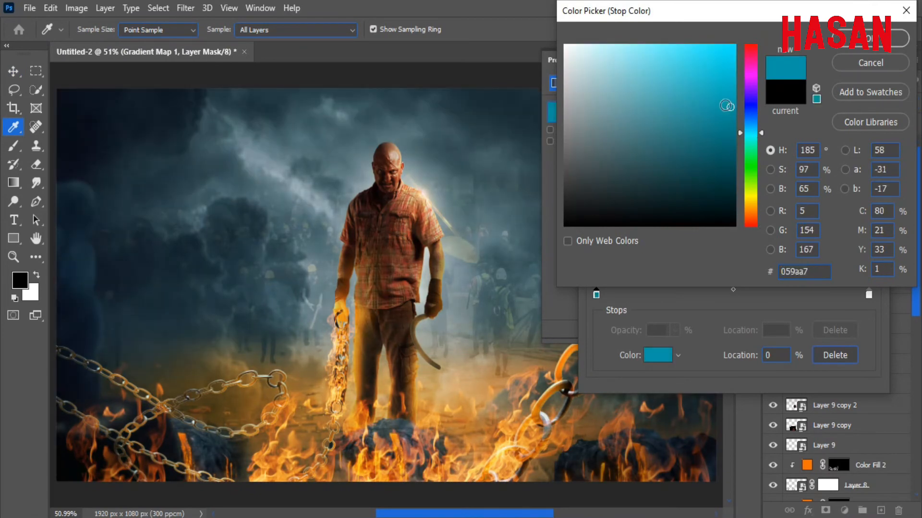
{"action": "left_click", "coordinate": [726, 125]}
{"action": "left_click_drag", "start_coordinate": [762, 134], "coordinate": [761, 122]}
{"action": "left_click", "coordinate": [870, 39]}
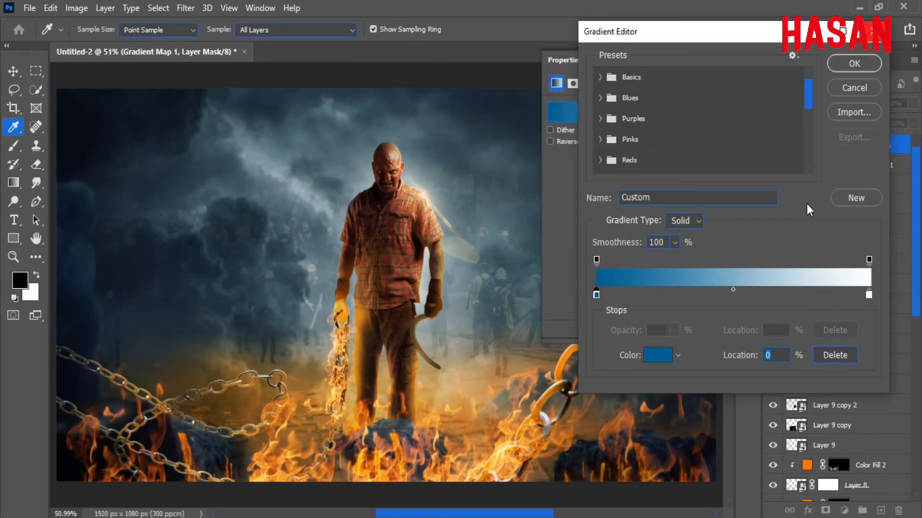
Recolour the Gradient Map's end stop at location 100% to a muted orange-tan and apply the gradient
{"action": "double_click", "coordinate": [868, 294]}
{"action": "left_click_drag", "start_coordinate": [762, 225], "coordinate": [761, 212]}
{"action": "left_click", "coordinate": [716, 73]}
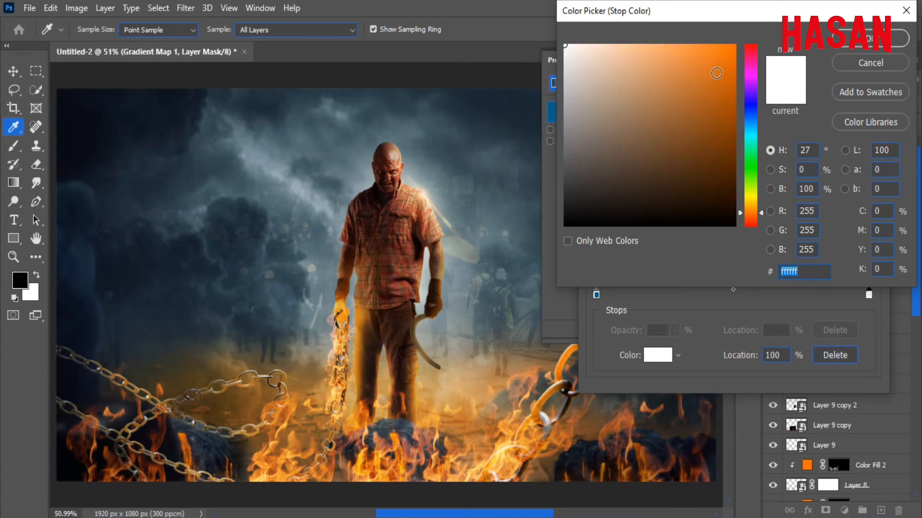
{"action": "left_click", "coordinate": [716, 117]}
{"action": "left_click", "coordinate": [716, 164]}
{"action": "left_click", "coordinate": [723, 217]}
{"action": "left_click", "coordinate": [577, 62]}
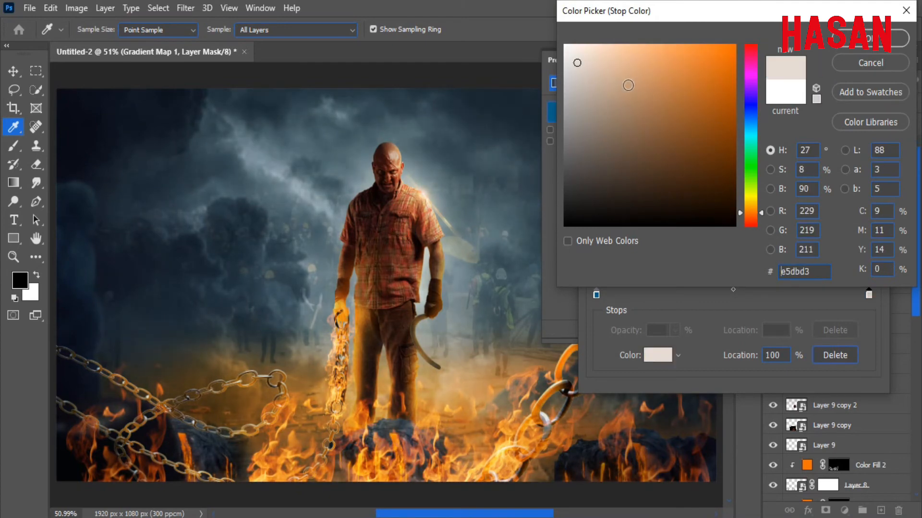
{"action": "left_click", "coordinate": [648, 101]}
{"action": "left_click", "coordinate": [870, 38]}
{"action": "left_click", "coordinate": [854, 63]}
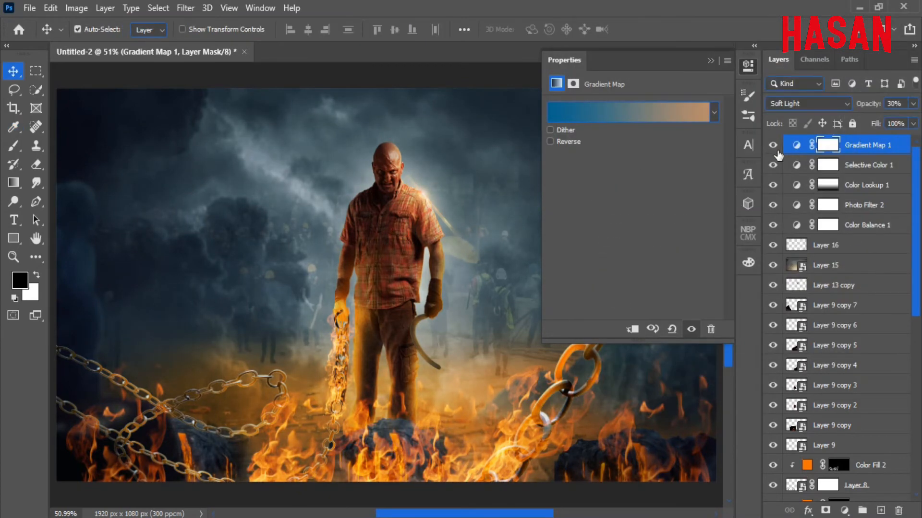
Change the Gradient Map's end stop at location 100% to a vivid orange and lower the layer's opacity to 20%
{"action": "left_click", "coordinate": [773, 148]}
{"action": "left_click", "coordinate": [773, 148]}
{"action": "left_click", "coordinate": [682, 113]}
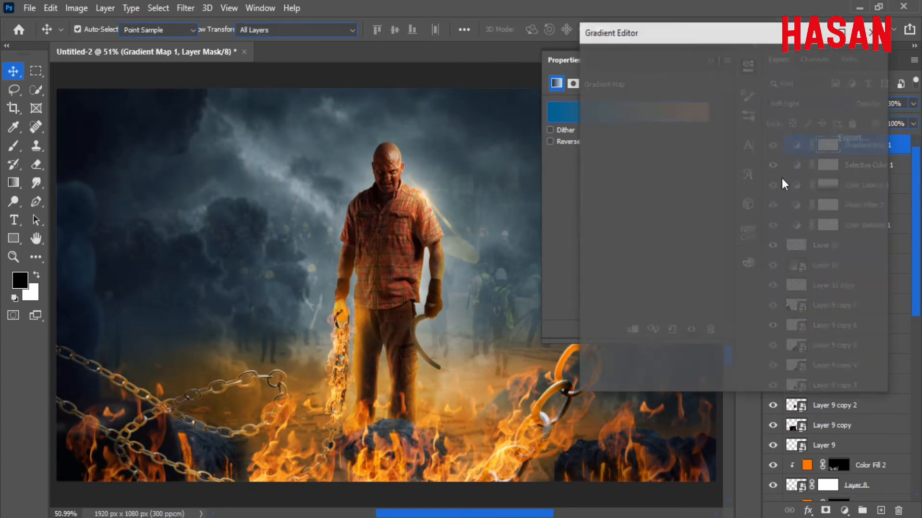
{"action": "left_click", "coordinate": [869, 295]}
{"action": "double_click", "coordinate": [869, 295]}
{"action": "left_click", "coordinate": [759, 212]}
{"action": "left_click", "coordinate": [714, 55]}
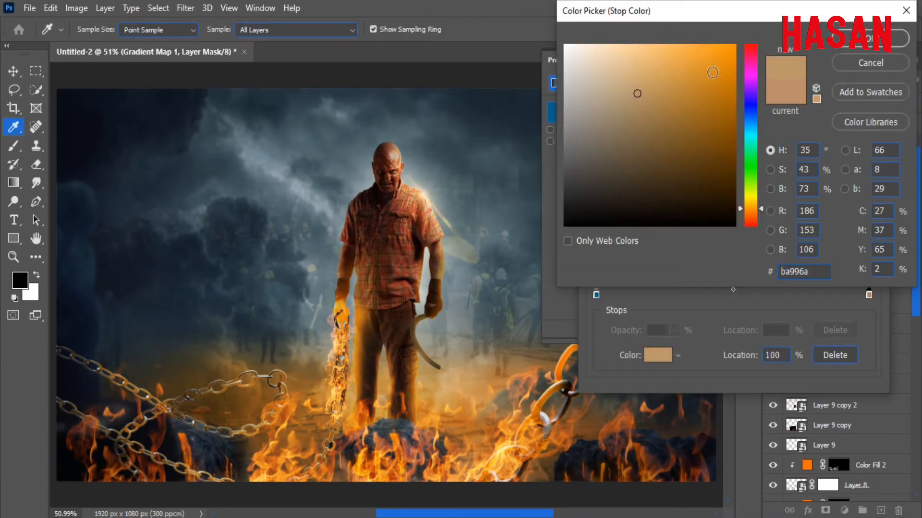
{"action": "left_click", "coordinate": [686, 45]}
{"action": "left_click", "coordinate": [584, 46]}
{"action": "mouse_move", "coordinate": [651, 52]}
{"action": "left_mouse_down"}
{"action": "mouse_move", "coordinate": [671, 45]}
{"action": "mouse_move", "coordinate": [624, 45]}
{"action": "left_mouse_up"}
{"action": "left_click", "coordinate": [718, 45]}
{"action": "left_click", "coordinate": [870, 40]}
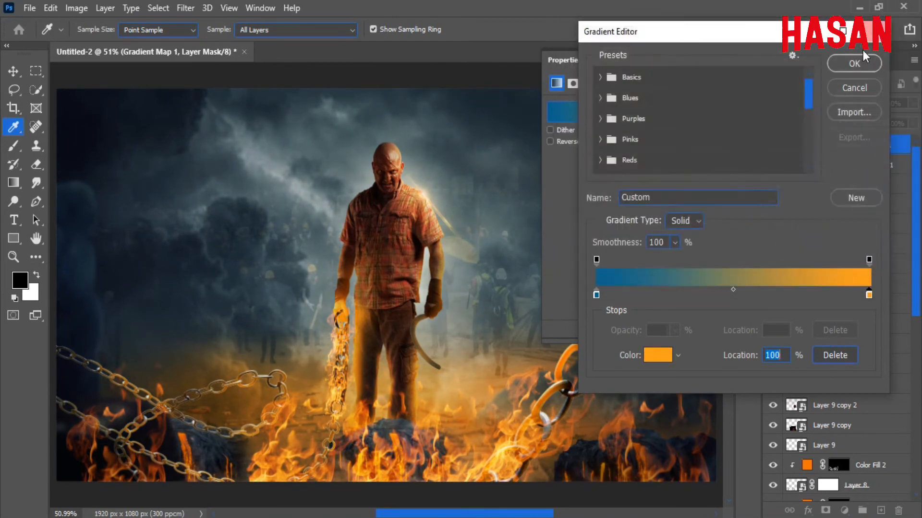
{"action": "left_click", "coordinate": [857, 63]}
{"action": "left_click", "coordinate": [710, 62]}
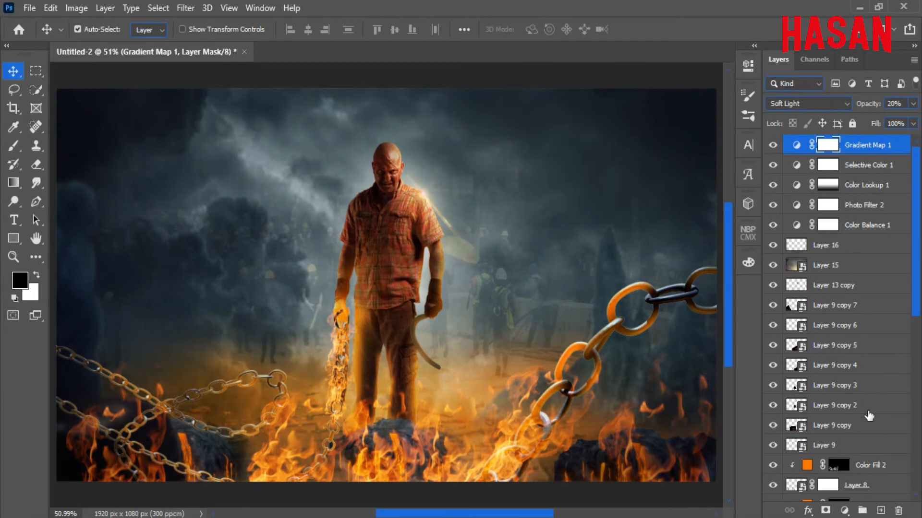
Stamp all visible layers into a new layer on top and convert it to a Smart Object
{"action": "left_click", "coordinate": [881, 510]}
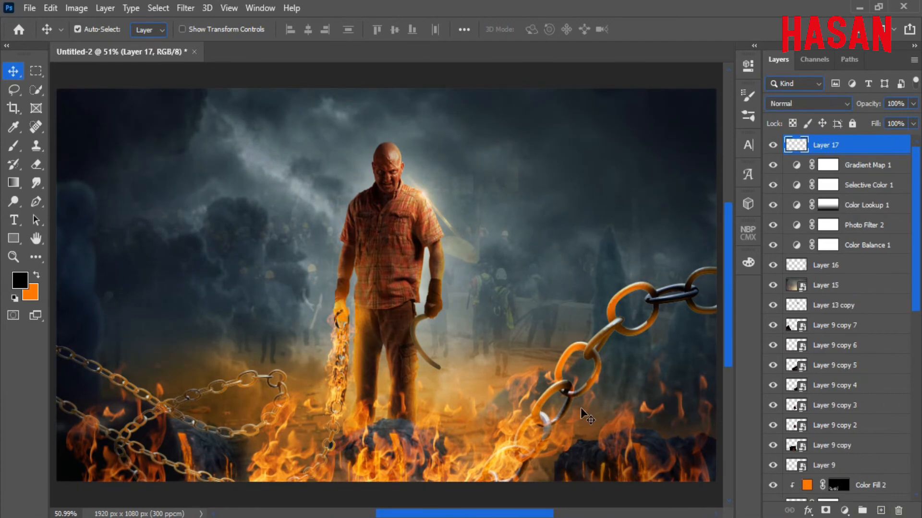
{"action": "key", "text": "ctrl+alt+shift+e"}
{"action": "right_click", "coordinate": [859, 149]}
{"action": "left_click", "coordinate": [696, 197]}
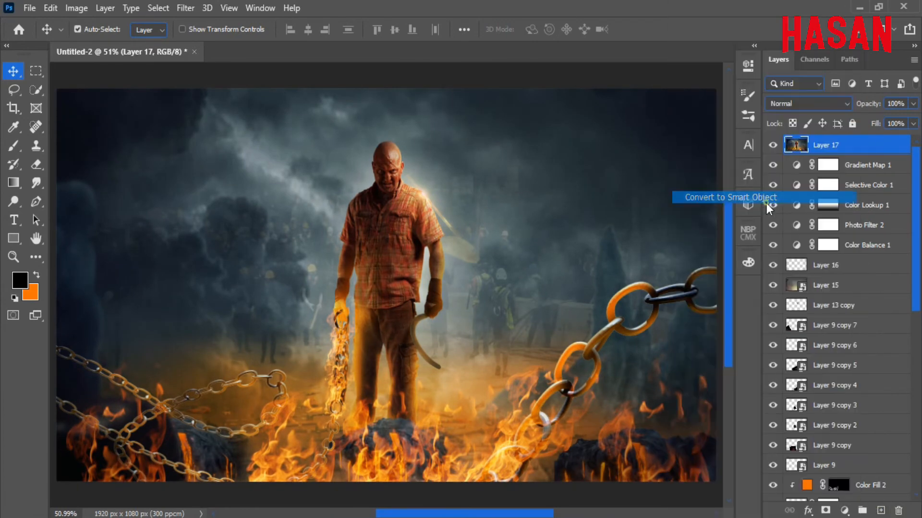
Open the Camera Raw Filter for the stamped layer and set Temperature to -6 and Tint to +2
{"action": "left_click", "coordinate": [186, 8]}
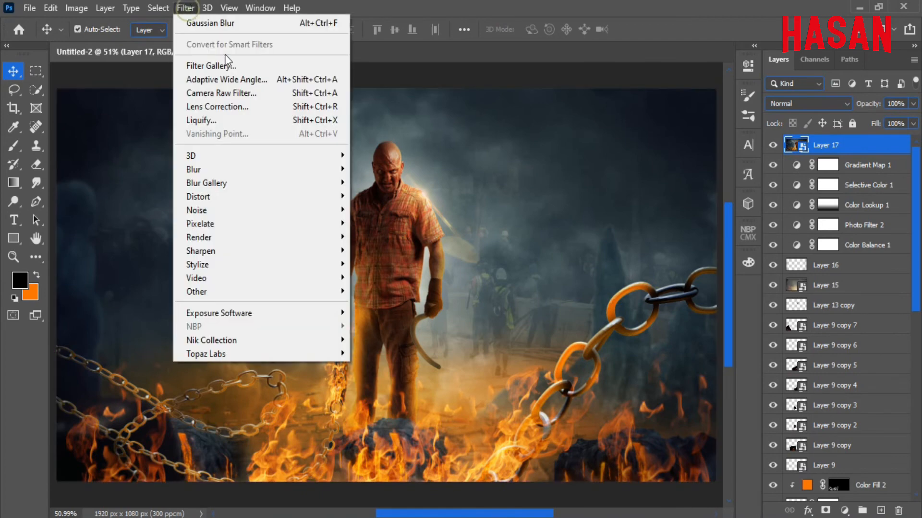
{"action": "left_click", "coordinate": [224, 93]}
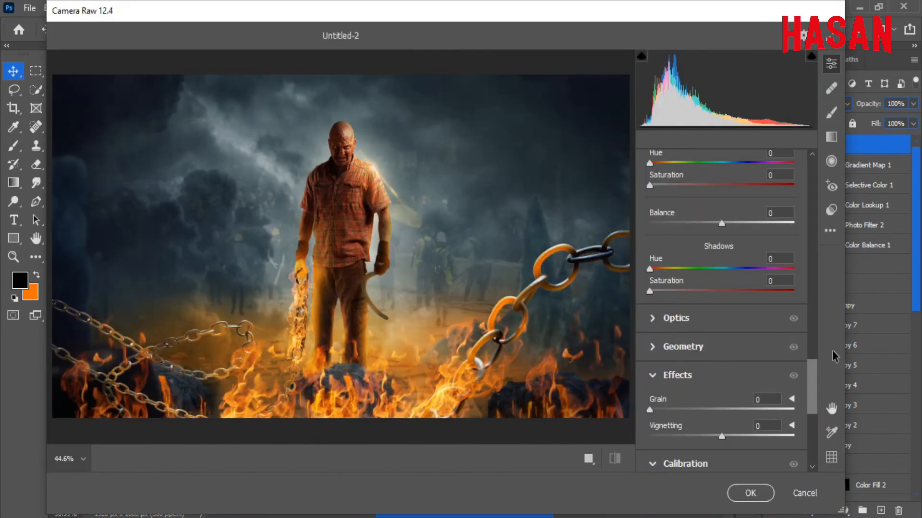
{"action": "left_click_drag", "start_coordinate": [725, 254], "coordinate": [723, 277]}
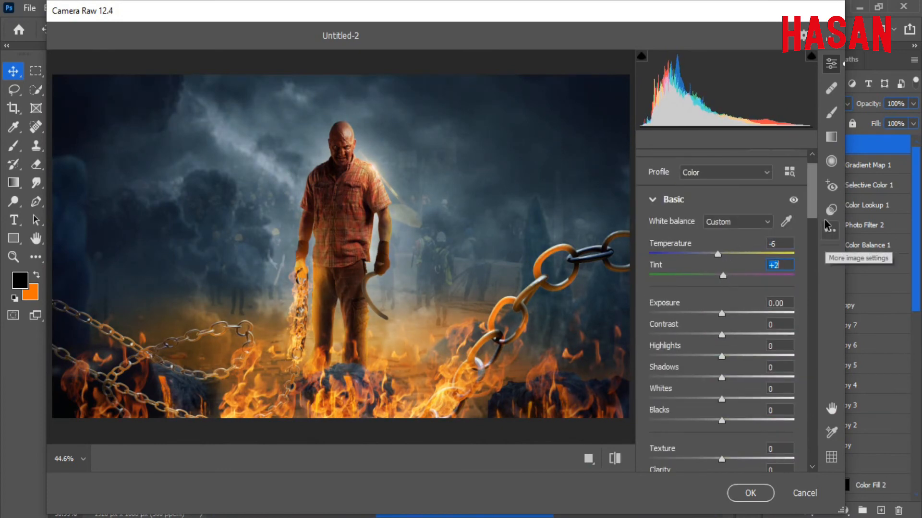
Set Exposure to -0.05, Contrast +12, Highlights +12, Shadows -41, Whites -3 and Blacks -11
{"action": "left_click_drag", "start_coordinate": [814, 190], "coordinate": [813, 206]}
{"action": "left_click_drag", "start_coordinate": [721, 217], "coordinate": [720, 309]}
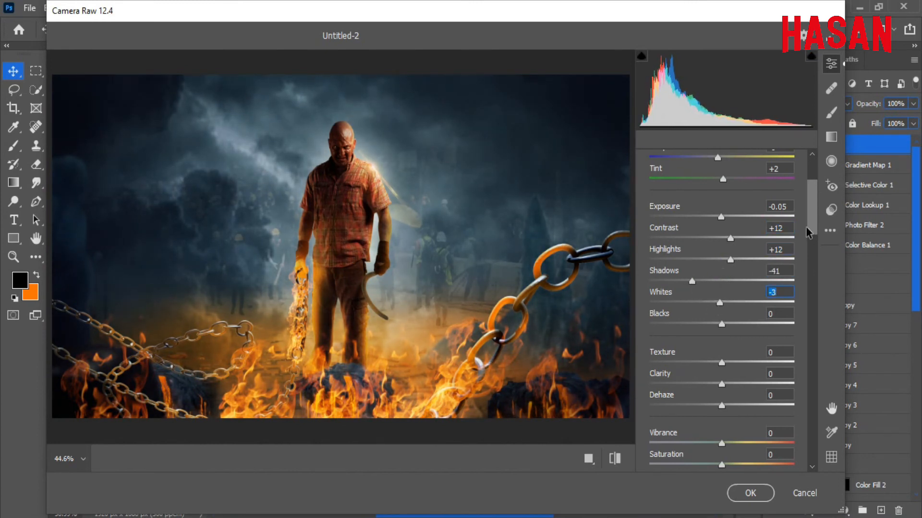
{"action": "scroll", "coordinate": [811, 225], "scroll_direction": "down", "scroll_amount": 5}
{"action": "scroll", "coordinate": [812, 212], "scroll_direction": "up", "scroll_amount": 1}
{"action": "left_click_drag", "start_coordinate": [721, 199], "coordinate": [713, 200]}
Set Texture to +8, Clarity to +6 and Vibrance to +2, keeping Dehaze at 0
{"action": "left_click_drag", "start_coordinate": [721, 238], "coordinate": [740, 260]}
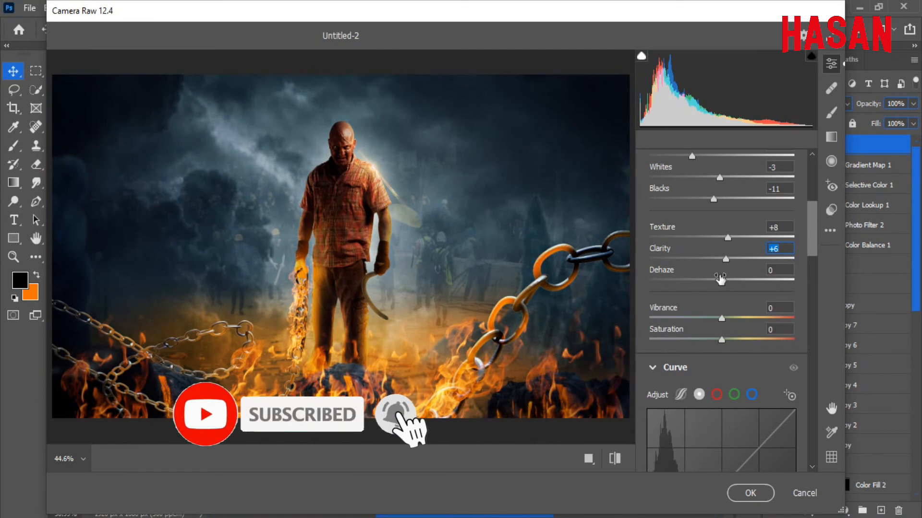
{"action": "mouse_move", "coordinate": [722, 281]}
{"action": "left_mouse_down"}
{"action": "mouse_move", "coordinate": [739, 283]}
{"action": "mouse_move", "coordinate": [731, 287]}
{"action": "left_mouse_up"}
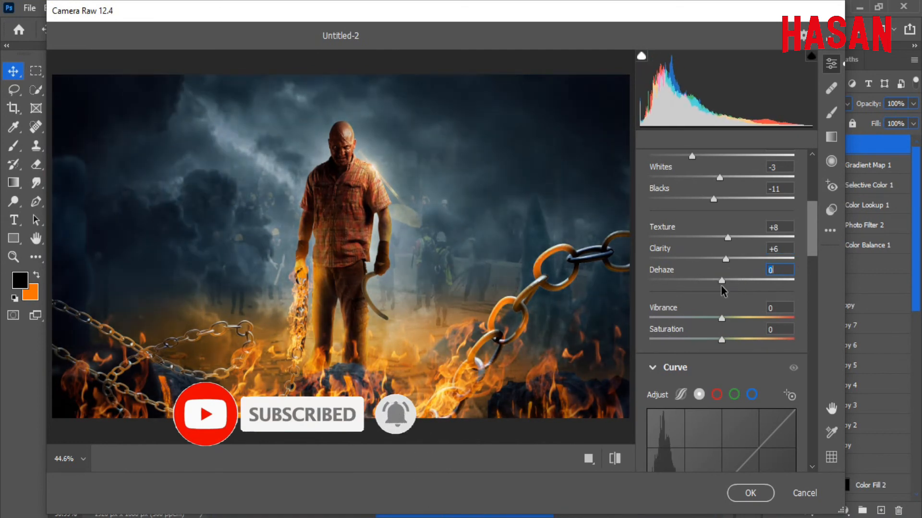
{"action": "left_click_drag", "start_coordinate": [809, 214], "coordinate": [808, 243]}
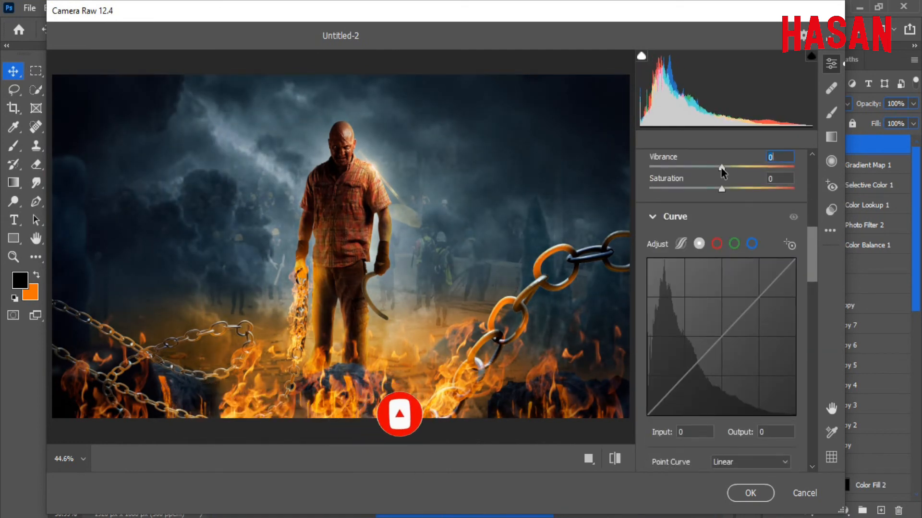
{"action": "left_click_drag", "start_coordinate": [721, 167], "coordinate": [728, 170]}
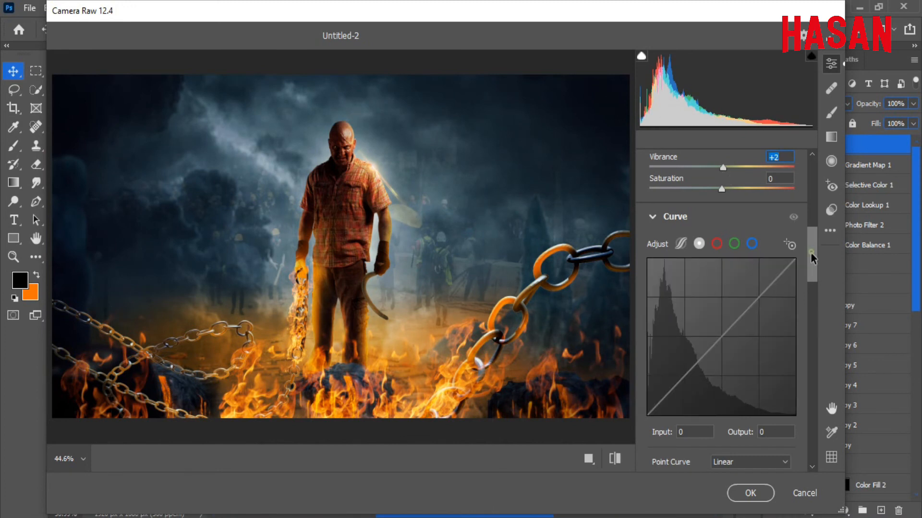
Fine-tune the tonal ranges of the parametric curve, from Highlights down to Shadows
{"action": "left_click_drag", "start_coordinate": [811, 254], "coordinate": [812, 276]}
{"action": "left_click", "coordinate": [681, 195]}
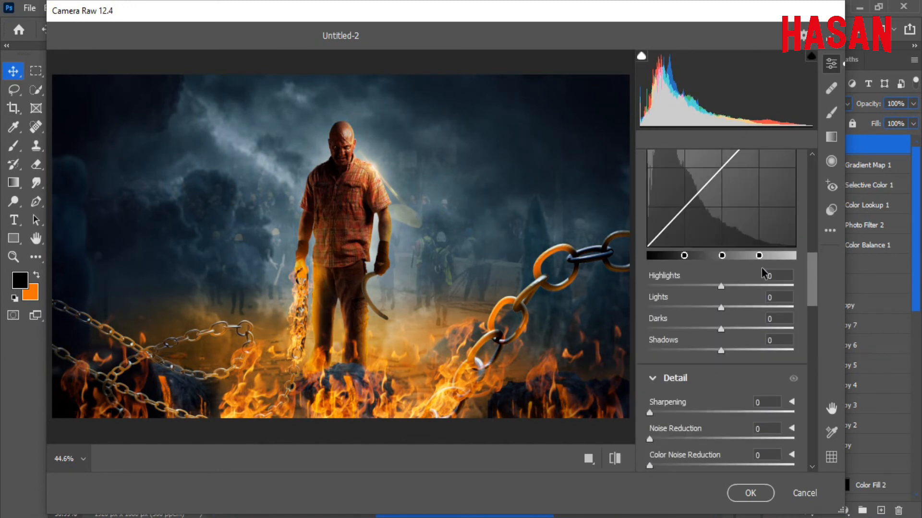
{"action": "left_click_drag", "start_coordinate": [721, 286], "coordinate": [719, 351]}
On the blue channel's point curve, lower the white end point and raise the black end point to output 8
{"action": "mouse_move", "coordinate": [812, 277]}
{"action": "left_mouse_down"}
{"action": "mouse_move", "coordinate": [812, 250]}
{"action": "mouse_move", "coordinate": [813, 259]}
{"action": "left_mouse_up"}
{"action": "left_click", "coordinate": [752, 218]}
{"action": "left_click_drag", "start_coordinate": [794, 183], "coordinate": [794, 196]}
{"action": "left_click_drag", "start_coordinate": [647, 339], "coordinate": [648, 334]}
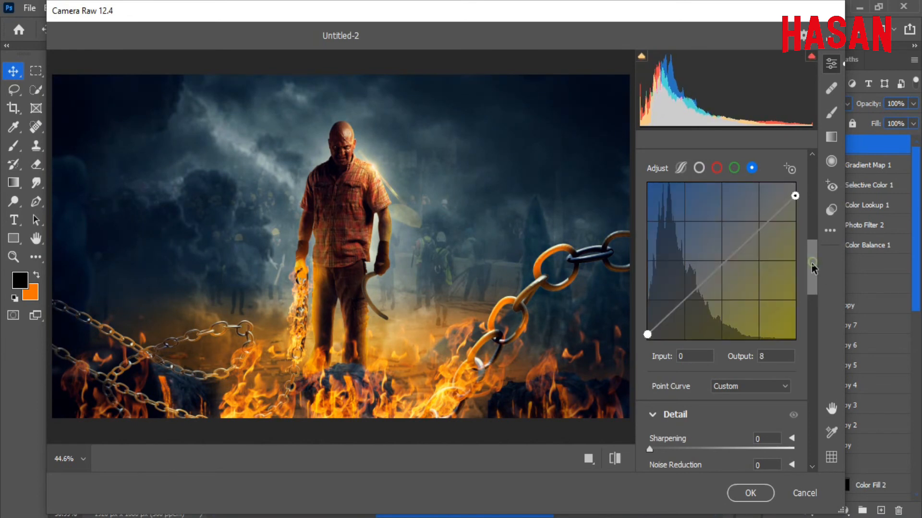
Set the Detail values to Sharpening 7, Noise Reduction 23 and Color Noise Reduction 23
{"action": "left_click_drag", "start_coordinate": [811, 261], "coordinate": [813, 296]}
{"action": "left_click_drag", "start_coordinate": [650, 261], "coordinate": [682, 287]}
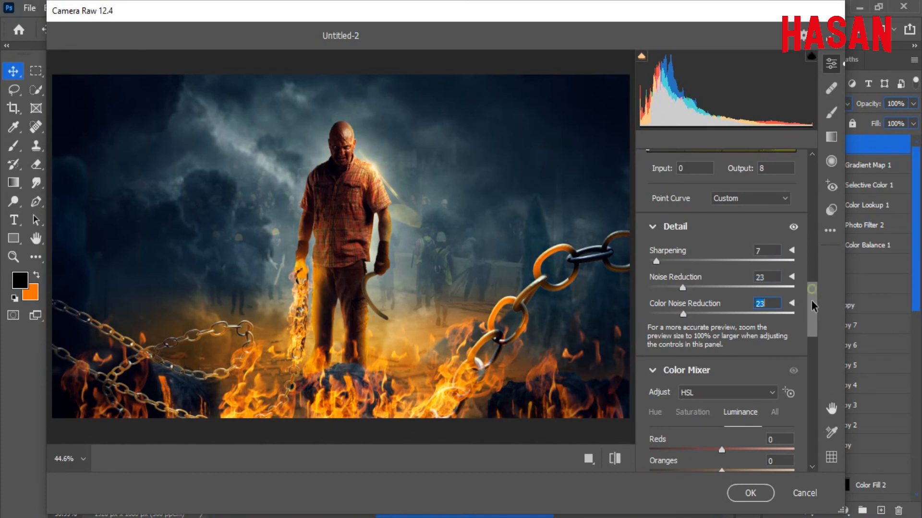
Shift the Color Mixer hues to Oranges -6, Yellows -20, Blues +14 and Purples +52
{"action": "left_click_drag", "start_coordinate": [812, 309], "coordinate": [812, 339]}
{"action": "left_click", "coordinate": [655, 241]}
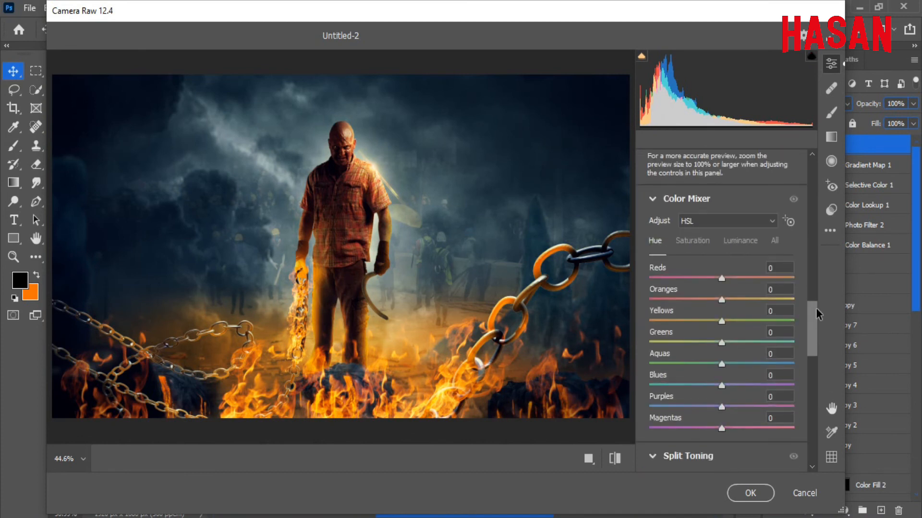
{"action": "scroll", "coordinate": [672, 288], "scroll_direction": "down", "scroll_amount": 1}
{"action": "left_click_drag", "start_coordinate": [722, 347], "coordinate": [759, 369]}
{"action": "left_click_drag", "start_coordinate": [722, 284], "coordinate": [702, 263]}
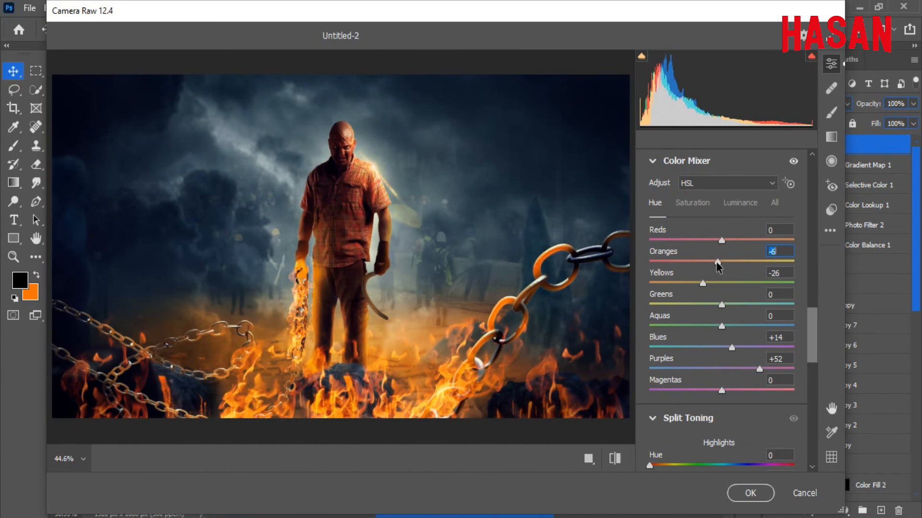
{"action": "left_click_drag", "start_coordinate": [709, 287], "coordinate": [690, 293]}
Set the Color Mixer luminance to Reds +22, Oranges +1, Aquas +22 and Blues +77
{"action": "scroll", "coordinate": [710, 288], "scroll_direction": "up", "scroll_amount": 3}
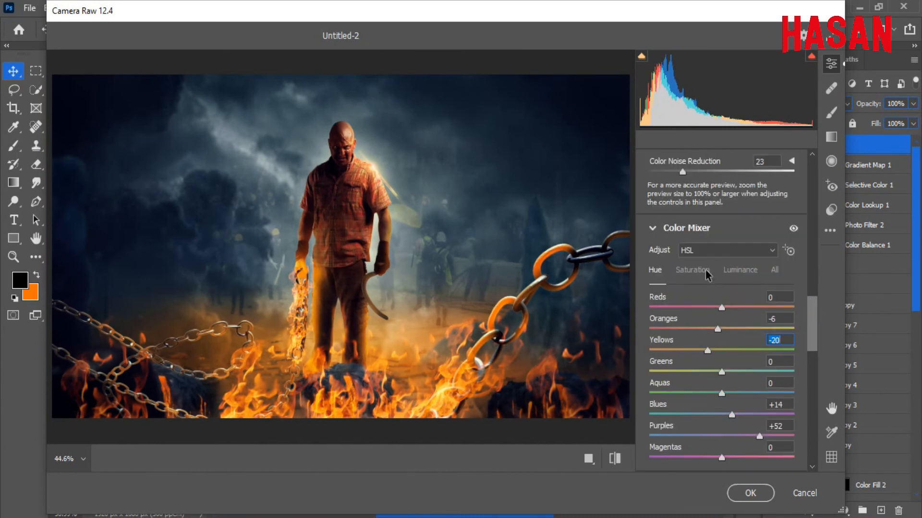
{"action": "left_click", "coordinate": [747, 270]}
{"action": "scroll", "coordinate": [810, 316], "scroll_direction": "down", "scroll_amount": 1}
{"action": "left_click_drag", "start_coordinate": [723, 404], "coordinate": [822, 398]}
{"action": "left_click_drag", "start_coordinate": [721, 381], "coordinate": [742, 384]}
{"action": "scroll", "coordinate": [811, 347], "scroll_direction": "up", "scroll_amount": 1}
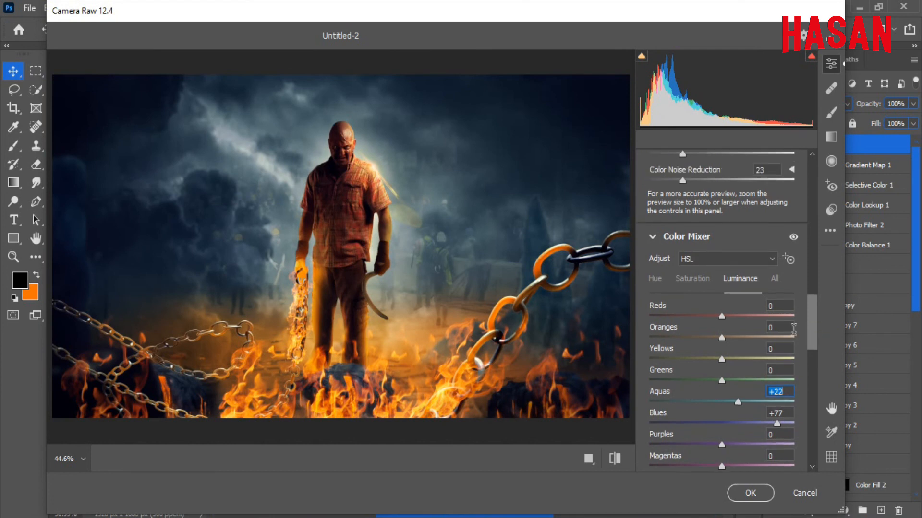
{"action": "mouse_move", "coordinate": [721, 337]}
{"action": "left_mouse_down"}
{"action": "mouse_move", "coordinate": [753, 338]}
{"action": "mouse_move", "coordinate": [711, 338]}
{"action": "mouse_move", "coordinate": [726, 348]}
{"action": "left_mouse_up"}
{"action": "mouse_move", "coordinate": [721, 316]}
{"action": "left_mouse_down"}
{"action": "mouse_move", "coordinate": [765, 315]}
{"action": "mouse_move", "coordinate": [712, 318]}
{"action": "mouse_move", "coordinate": [797, 323]}
{"action": "mouse_move", "coordinate": [733, 326]}
{"action": "left_mouse_up"}
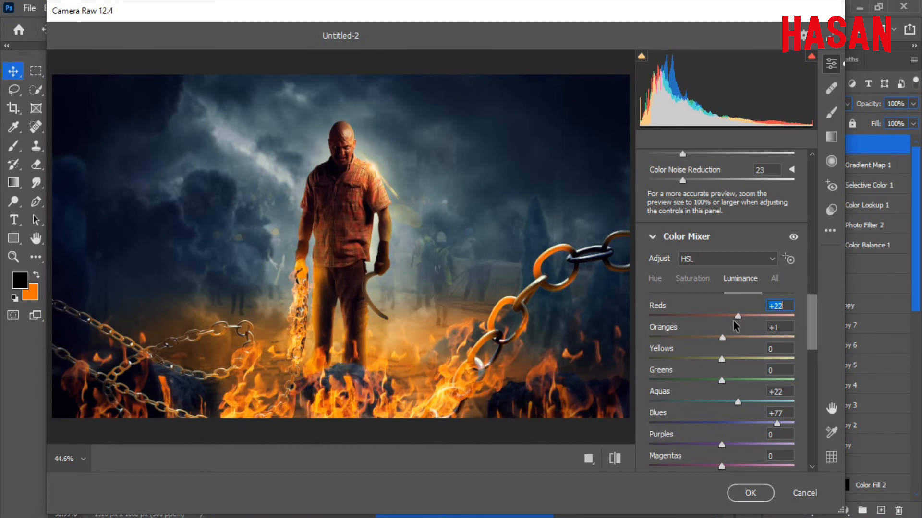
Split-tone the image with highlights at Hue 44, Saturation 14, shadows at Hue 210, Saturation 7, and Balance 29
{"action": "scroll", "coordinate": [701, 273], "scroll_direction": "down", "scroll_amount": 6}
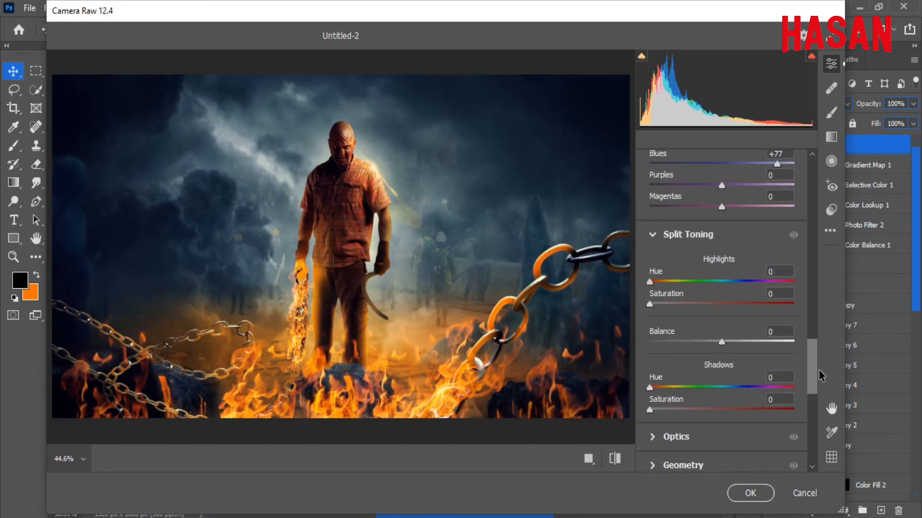
{"action": "left_click_drag", "start_coordinate": [649, 232], "coordinate": [667, 259]}
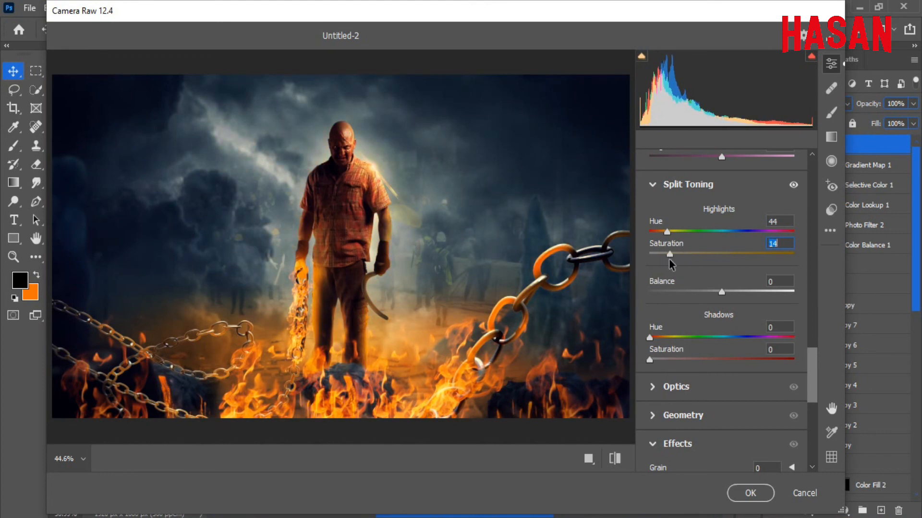
{"action": "scroll", "coordinate": [812, 365], "scroll_direction": "down", "scroll_amount": 1}
{"action": "left_click_drag", "start_coordinate": [650, 325], "coordinate": [733, 325]}
{"action": "left_click_drag", "start_coordinate": [649, 347], "coordinate": [660, 351]}
{"action": "left_click_drag", "start_coordinate": [721, 279], "coordinate": [742, 285]}
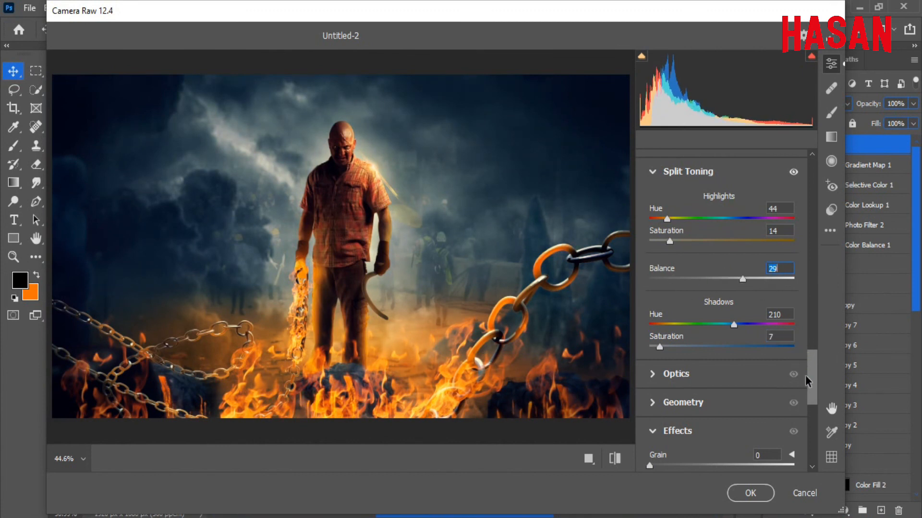
Add a slight dark vignette and calibrate the Red Primary to Hue +1 and Saturation +3
{"action": "scroll", "coordinate": [805, 375], "scroll_direction": "down", "scroll_amount": 3}
{"action": "mouse_move", "coordinate": [722, 353]}
{"action": "left_mouse_down"}
{"action": "mouse_move", "coordinate": [711, 354]}
{"action": "mouse_move", "coordinate": [720, 352]}
{"action": "left_mouse_up"}
{"action": "left_click_drag", "start_coordinate": [811, 387], "coordinate": [810, 435]}
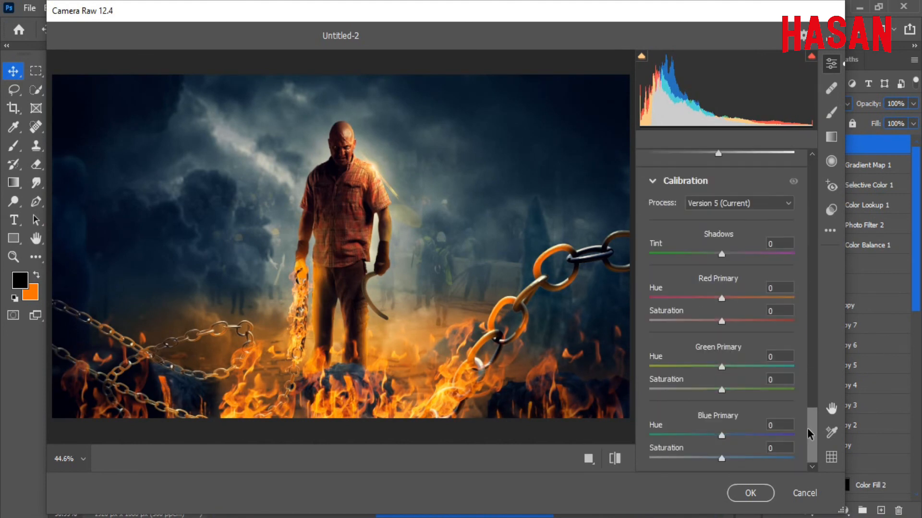
{"action": "mouse_move", "coordinate": [731, 300]}
{"action": "left_mouse_down"}
{"action": "mouse_move", "coordinate": [741, 321]}
{"action": "mouse_move", "coordinate": [695, 321]}
{"action": "mouse_move", "coordinate": [724, 325]}
{"action": "mouse_move", "coordinate": [721, 299]}
{"action": "left_mouse_up"}
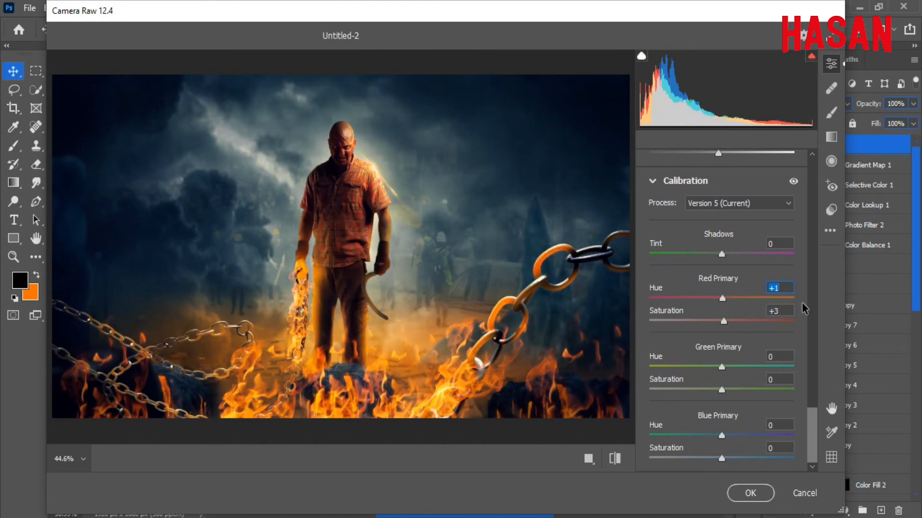
Calibrate the Blue Primary to Hue +14 and Saturation +4, and apply the Camera Raw adjustments
{"action": "left_click", "coordinate": [740, 436]}
{"action": "left_click", "coordinate": [738, 458]}
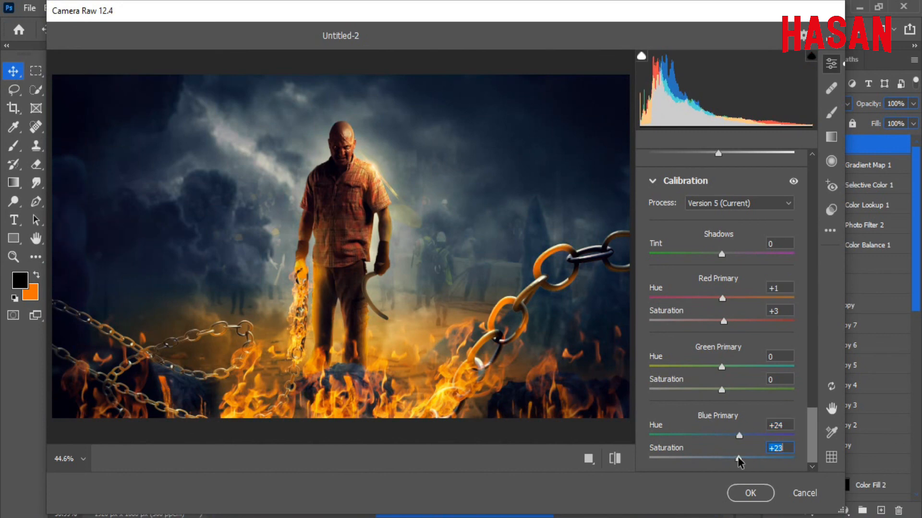
{"action": "left_click", "coordinate": [724, 459]}
{"action": "left_click", "coordinate": [732, 436]}
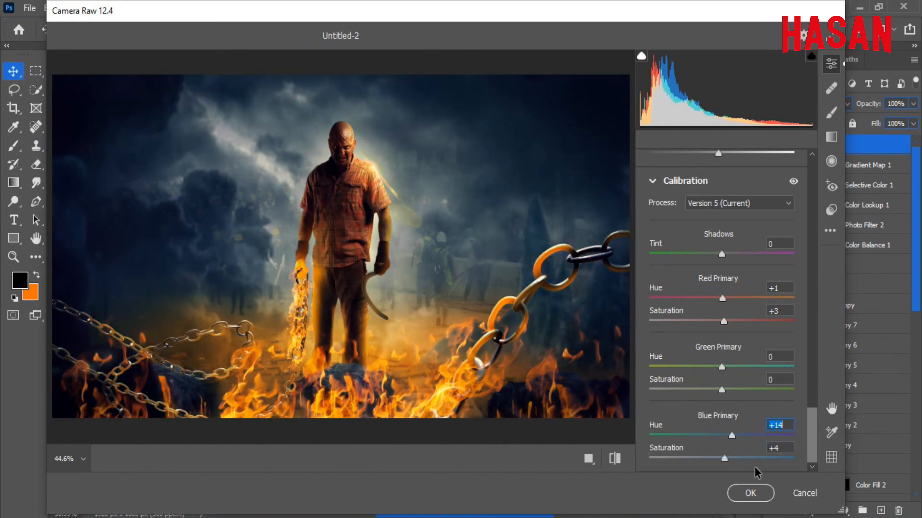
{"action": "left_click", "coordinate": [750, 493]}
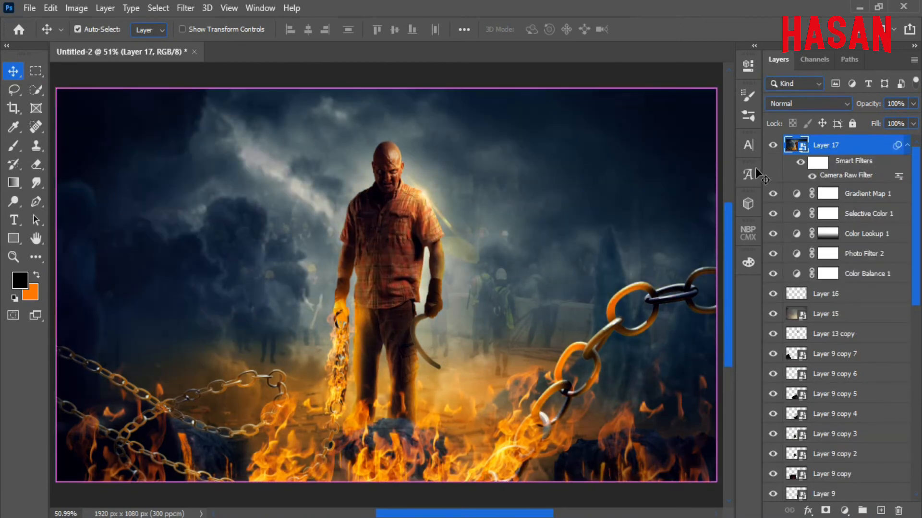
Collapse the layer's smart filter list, lower the graded layer's opacity to 70% and compare the image with and without it
{"action": "left_click", "coordinate": [907, 145]}
{"action": "left_click_drag", "start_coordinate": [868, 104], "coordinate": [847, 111]}
{"action": "left_click", "coordinate": [773, 145]}
{"action": "left_click", "coordinate": [773, 145]}
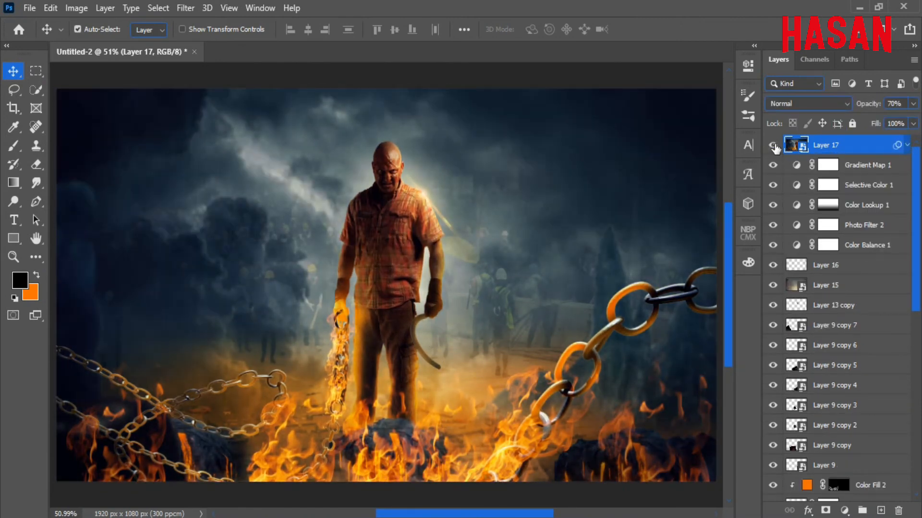
Stamp the graded composite into another new layer above the 70% opacity layer
{"action": "left_click", "coordinate": [880, 511]}
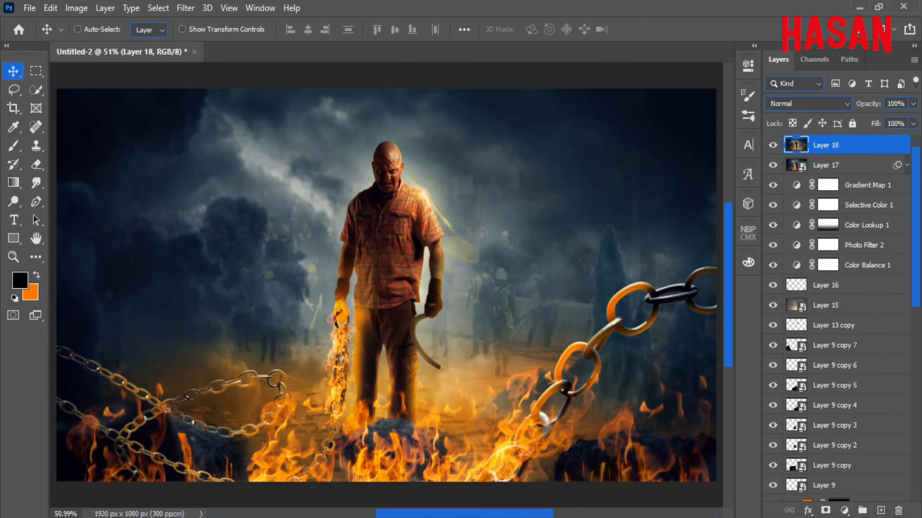